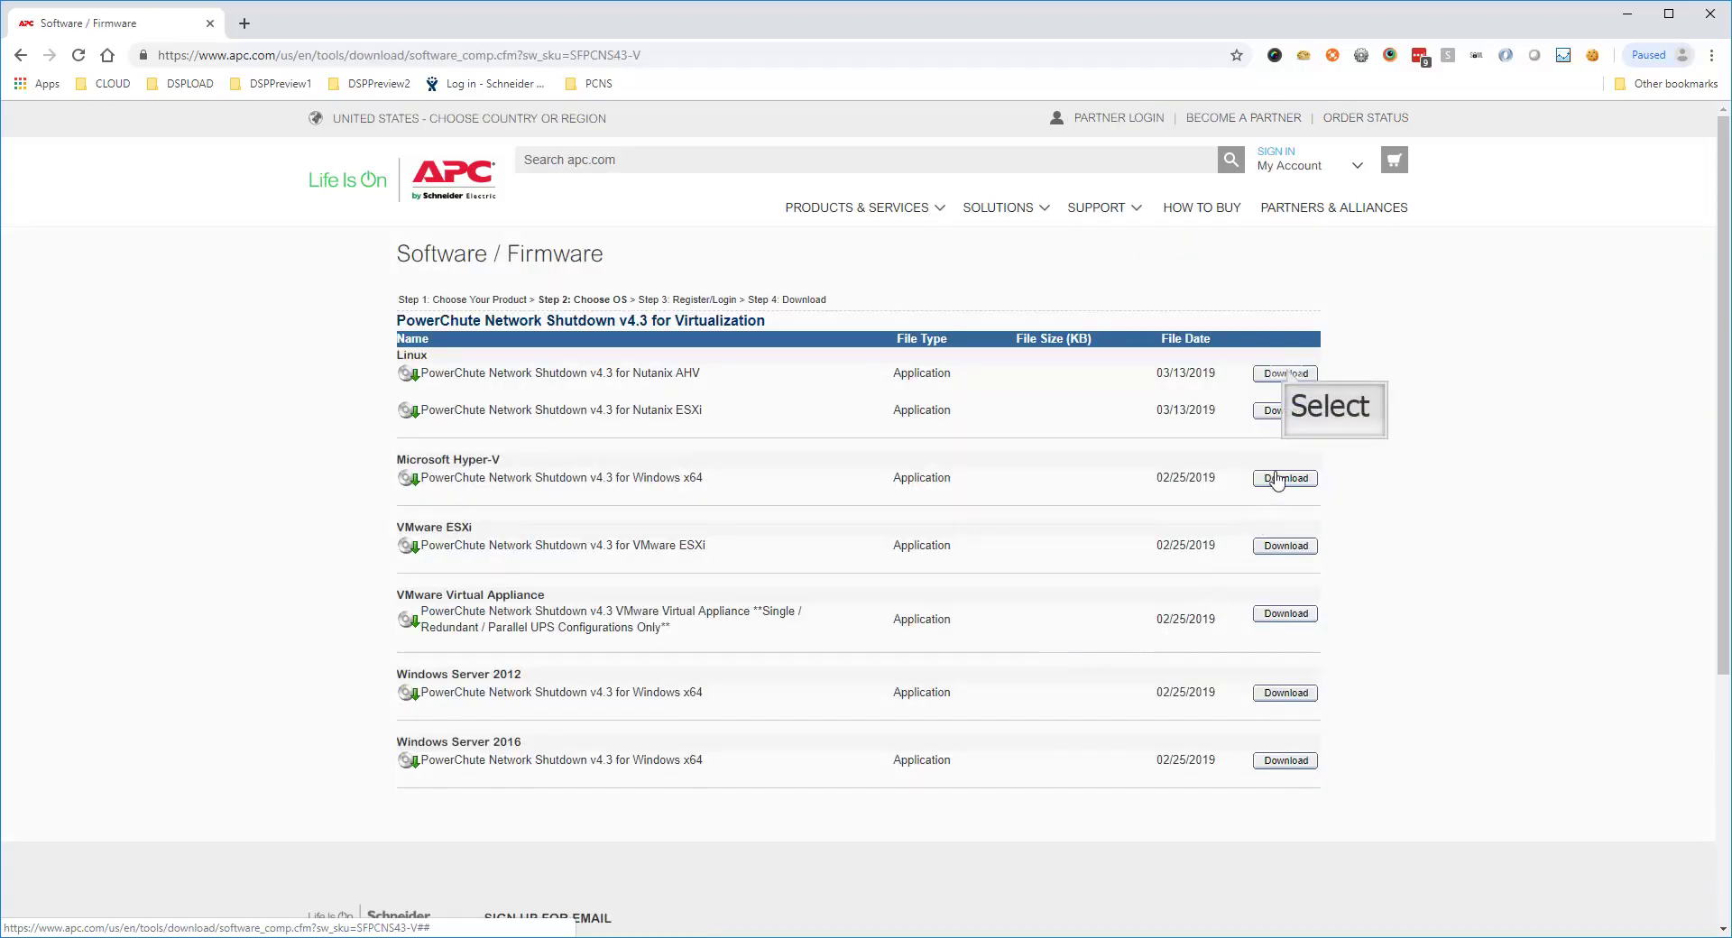
Download the PowerChute v4.3 Nutanix AHV Windows x64 package and open the downloaded zip
{"action": "left_click", "coordinate": [1288, 379]}
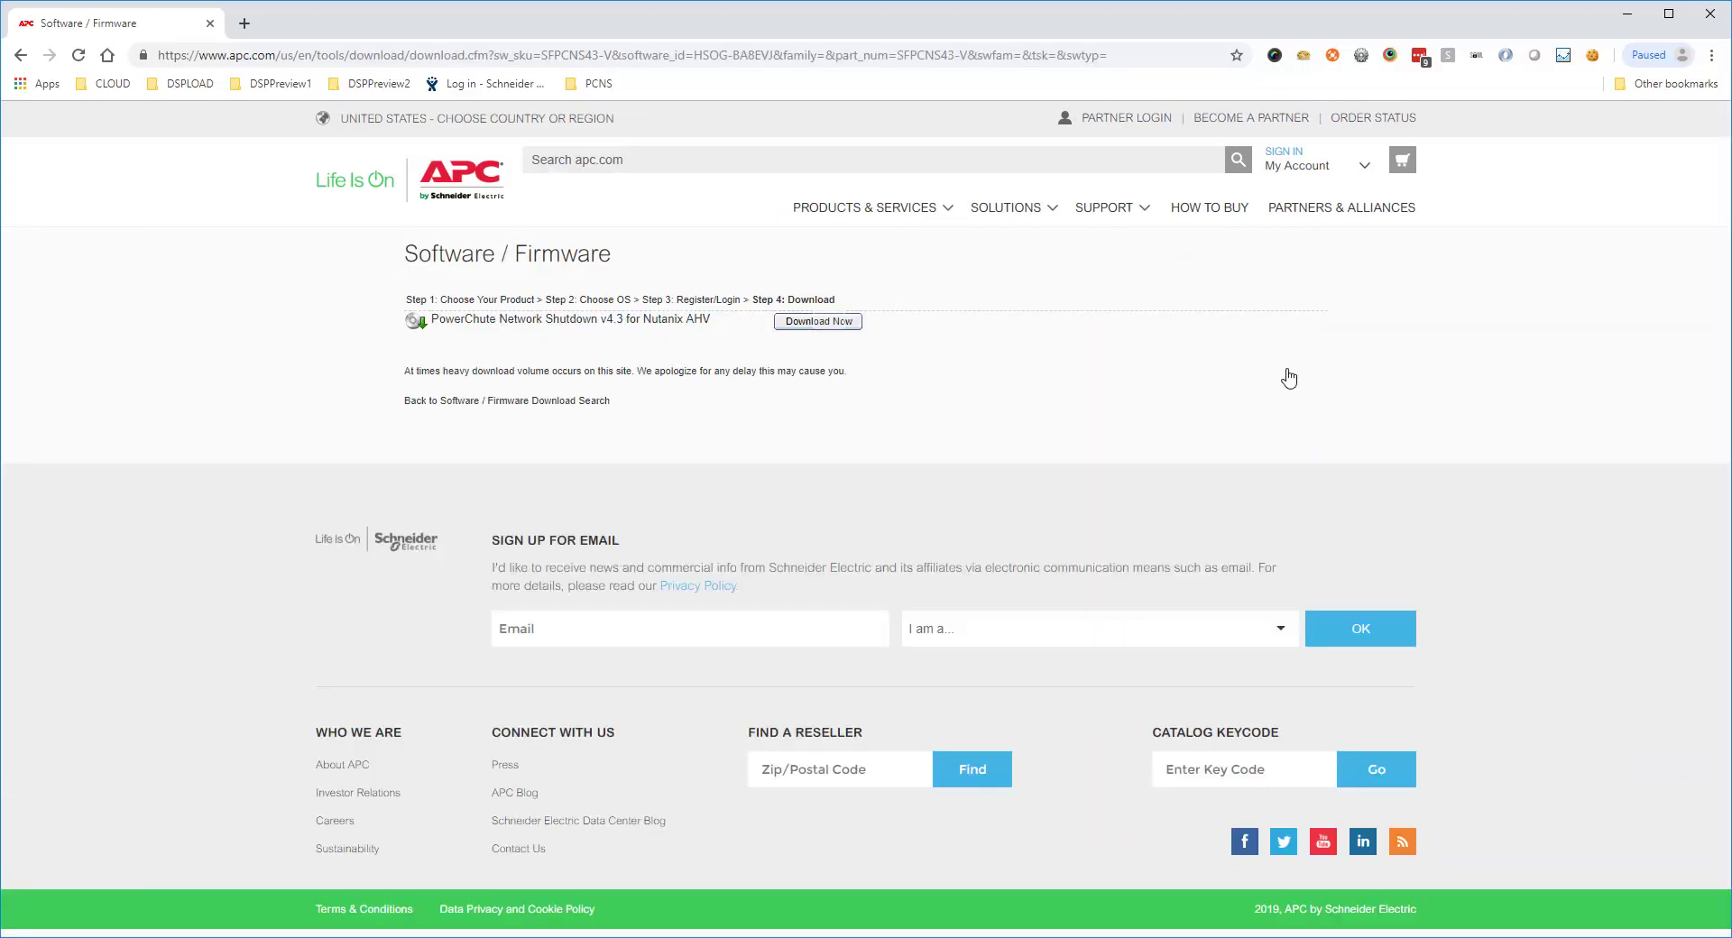
{"action": "left_click", "coordinate": [831, 323]}
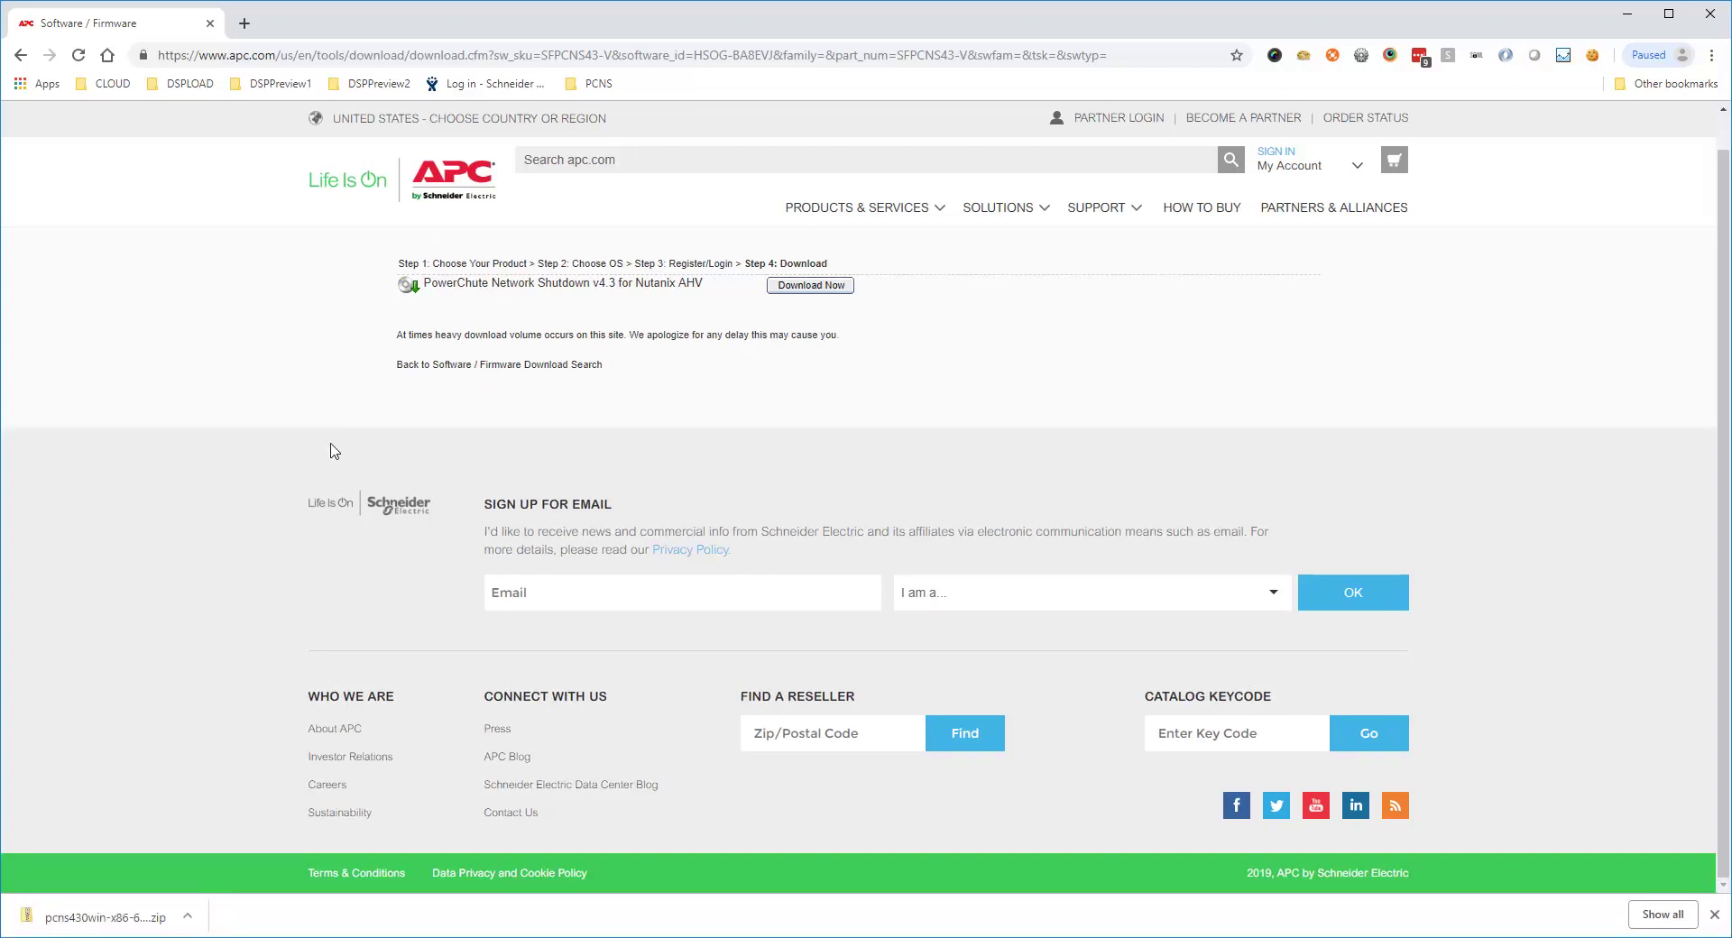
{"action": "left_click", "coordinate": [121, 920]}
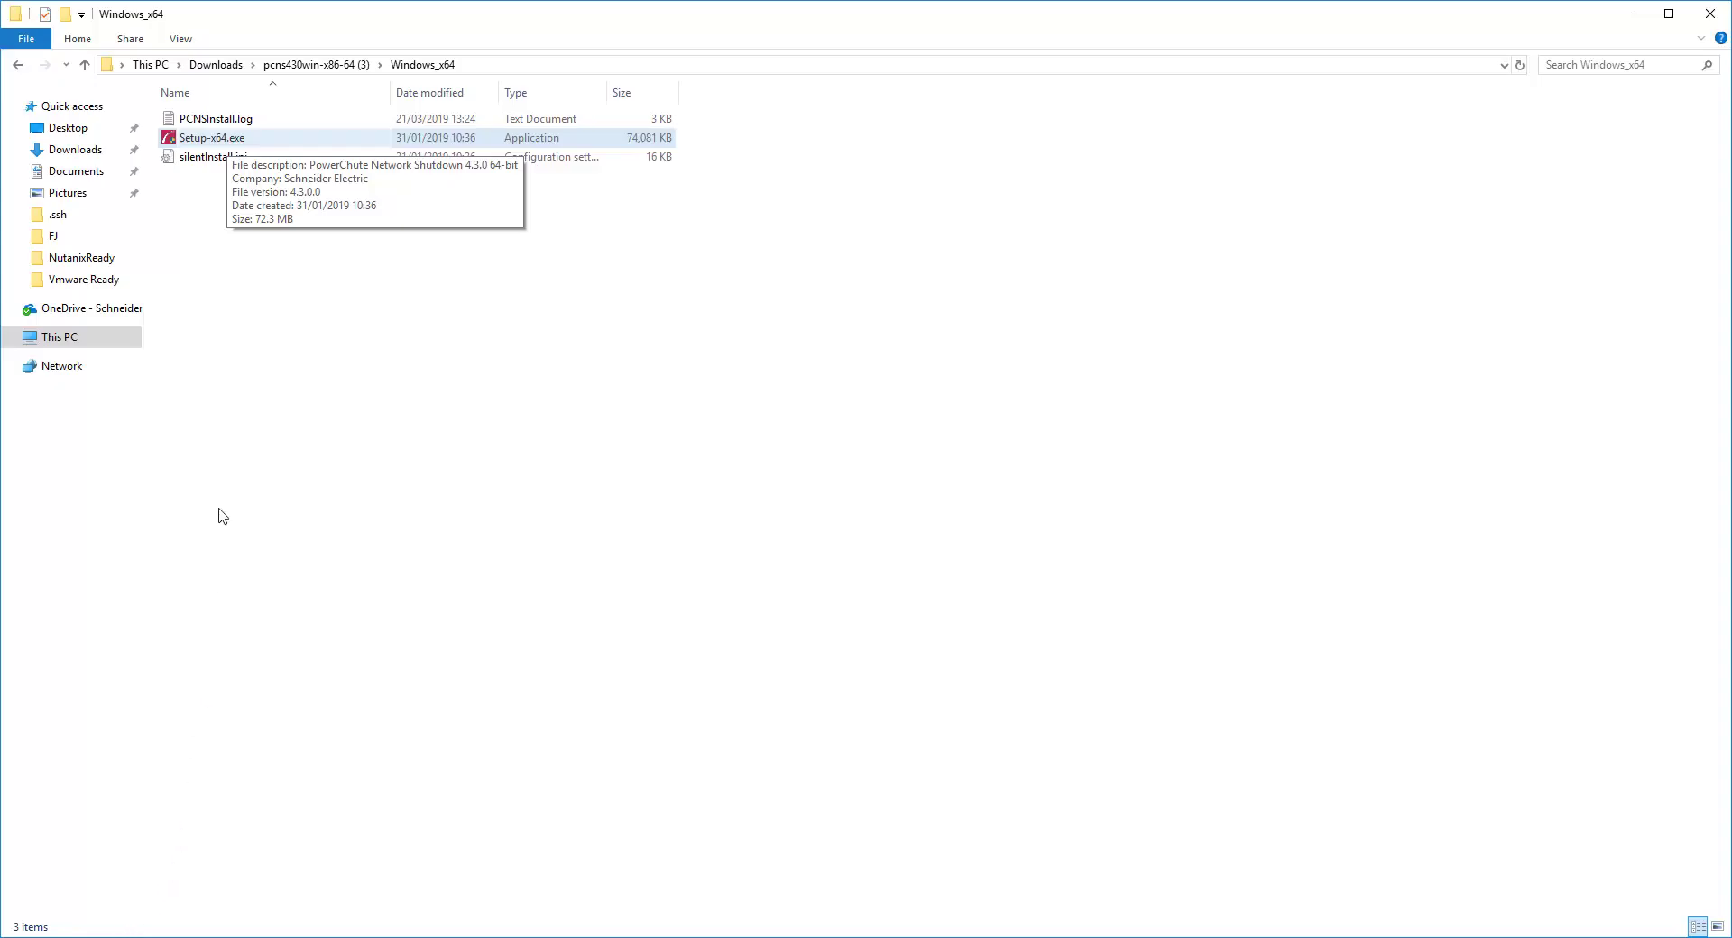
Run Setup-x64.exe, accept the license, and enable Nutanix AHV support despite the warning
{"action": "double_click", "coordinate": [229, 142]}
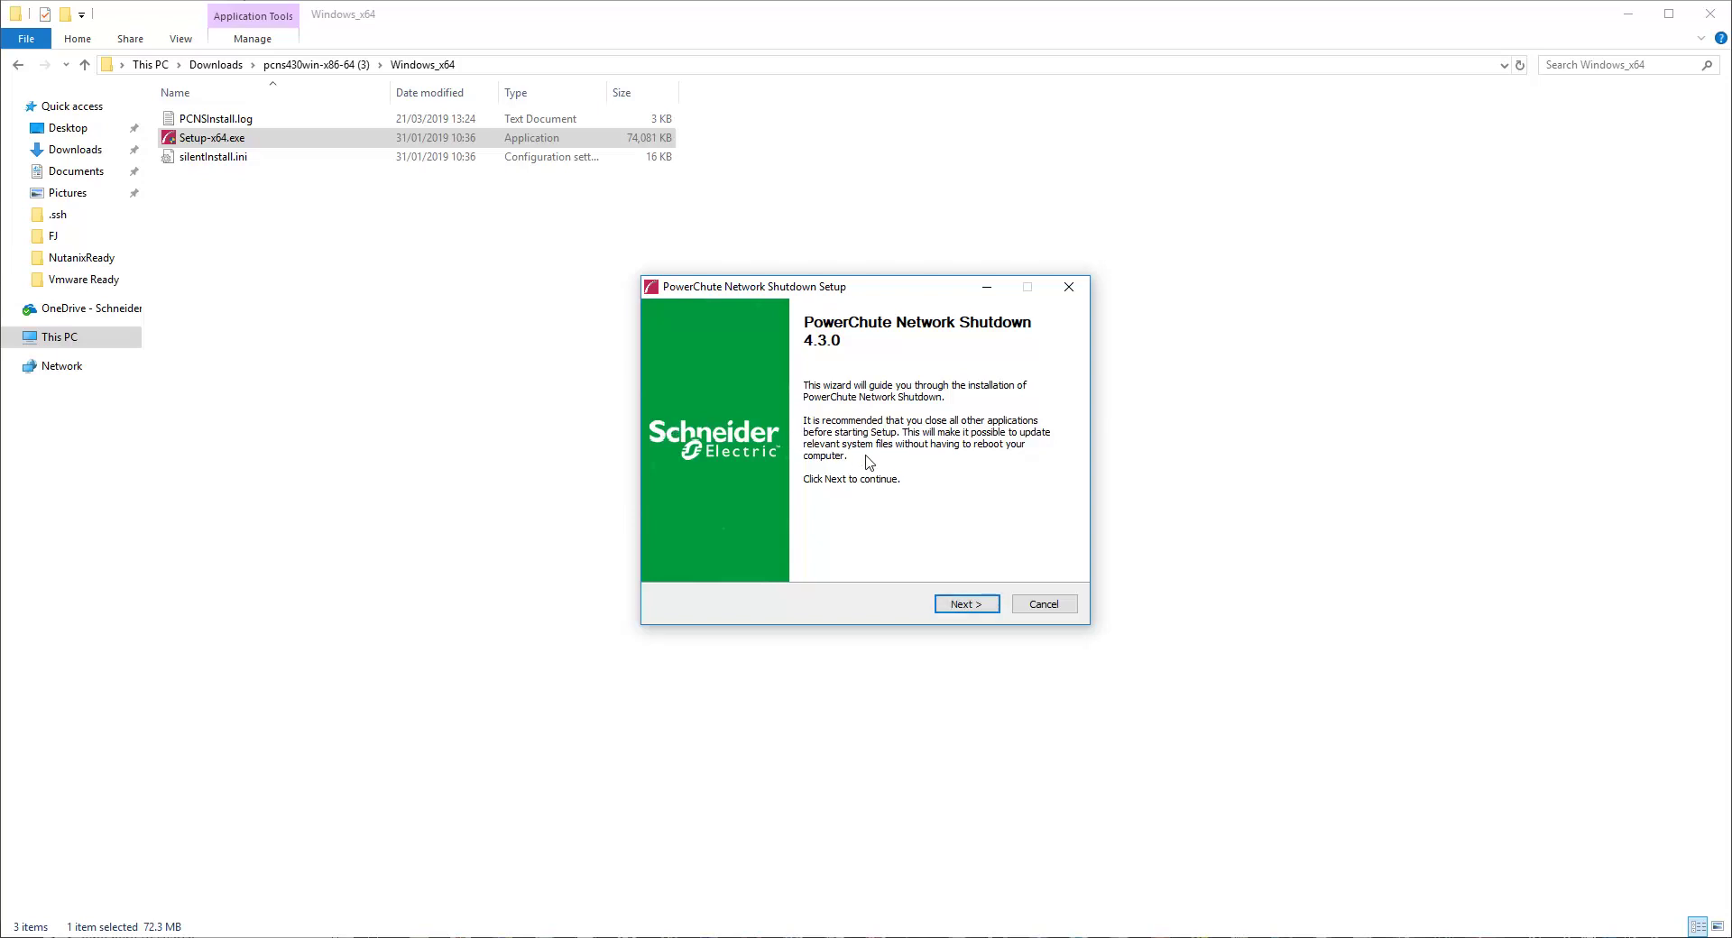
{"action": "left_click", "coordinate": [968, 607]}
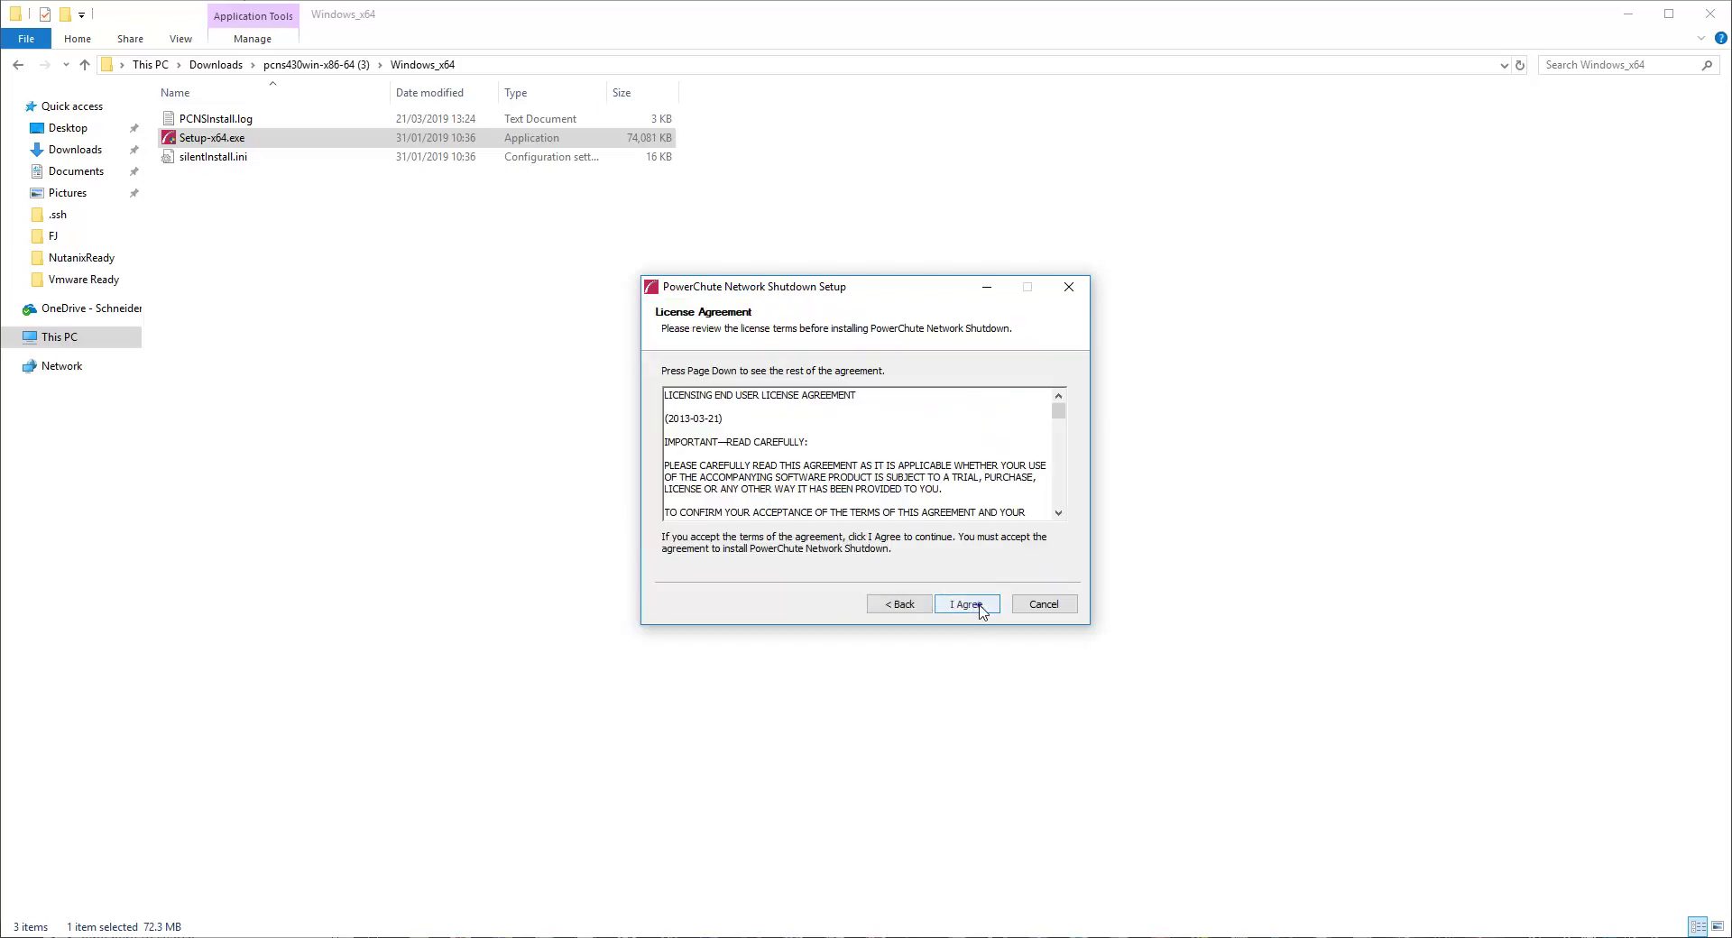
{"action": "left_click", "coordinate": [982, 608]}
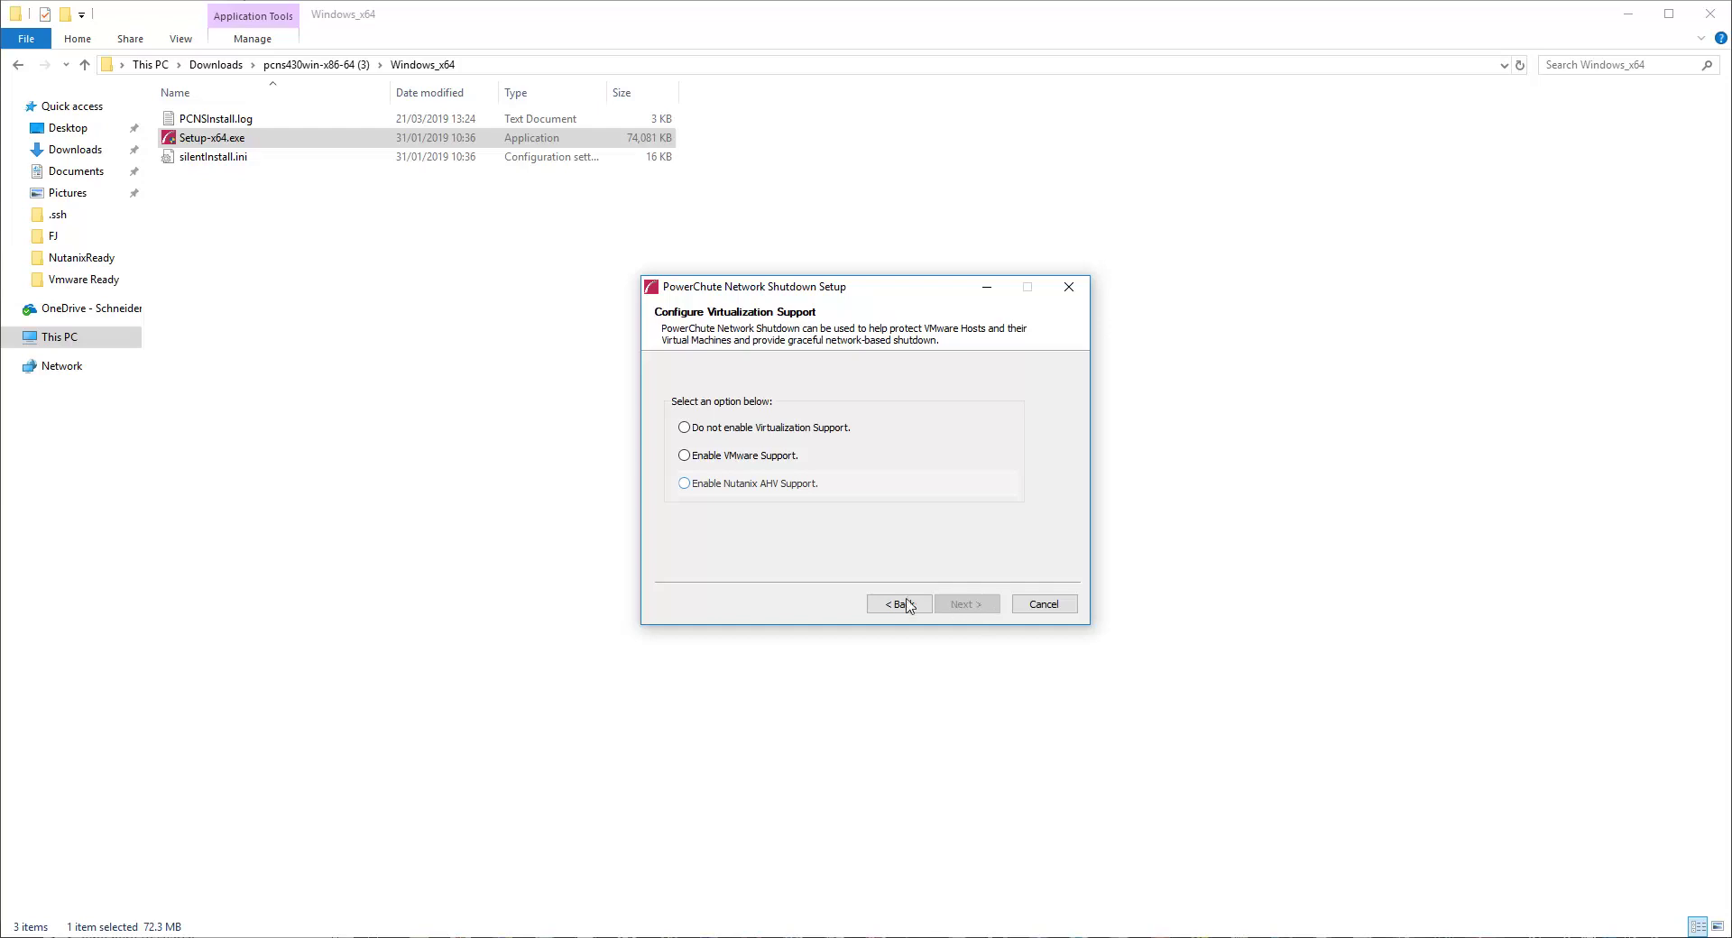
{"action": "left_click", "coordinate": [788, 485]}
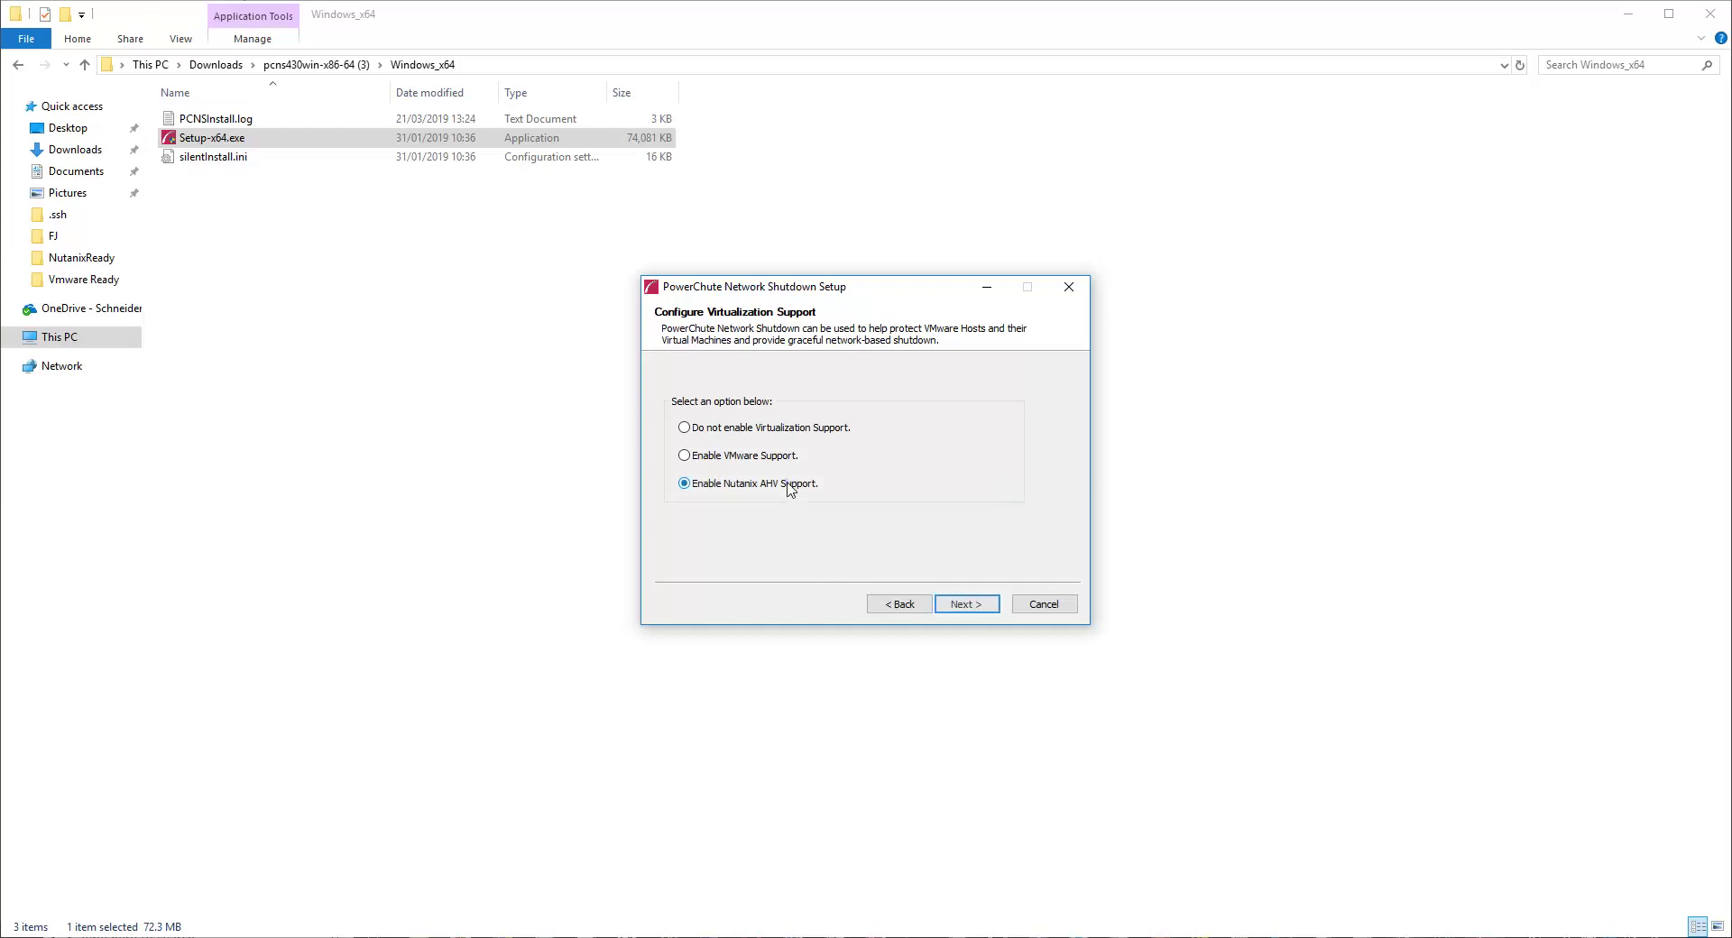
{"action": "left_click", "coordinate": [969, 610]}
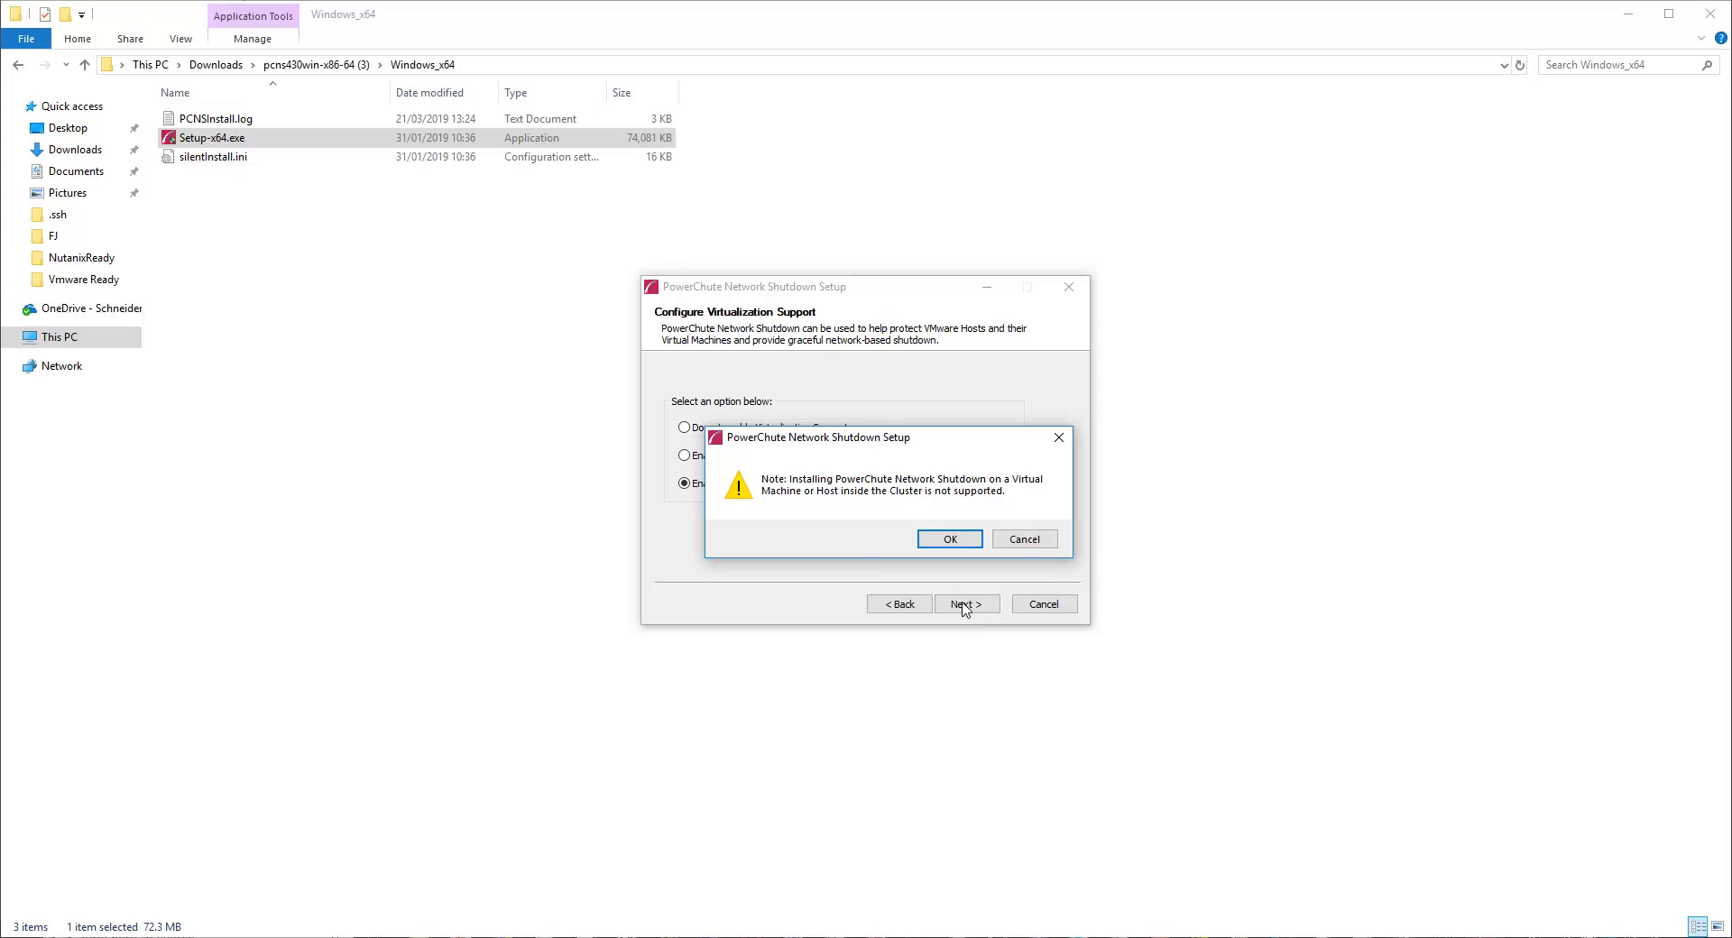
{"action": "left_click", "coordinate": [959, 540]}
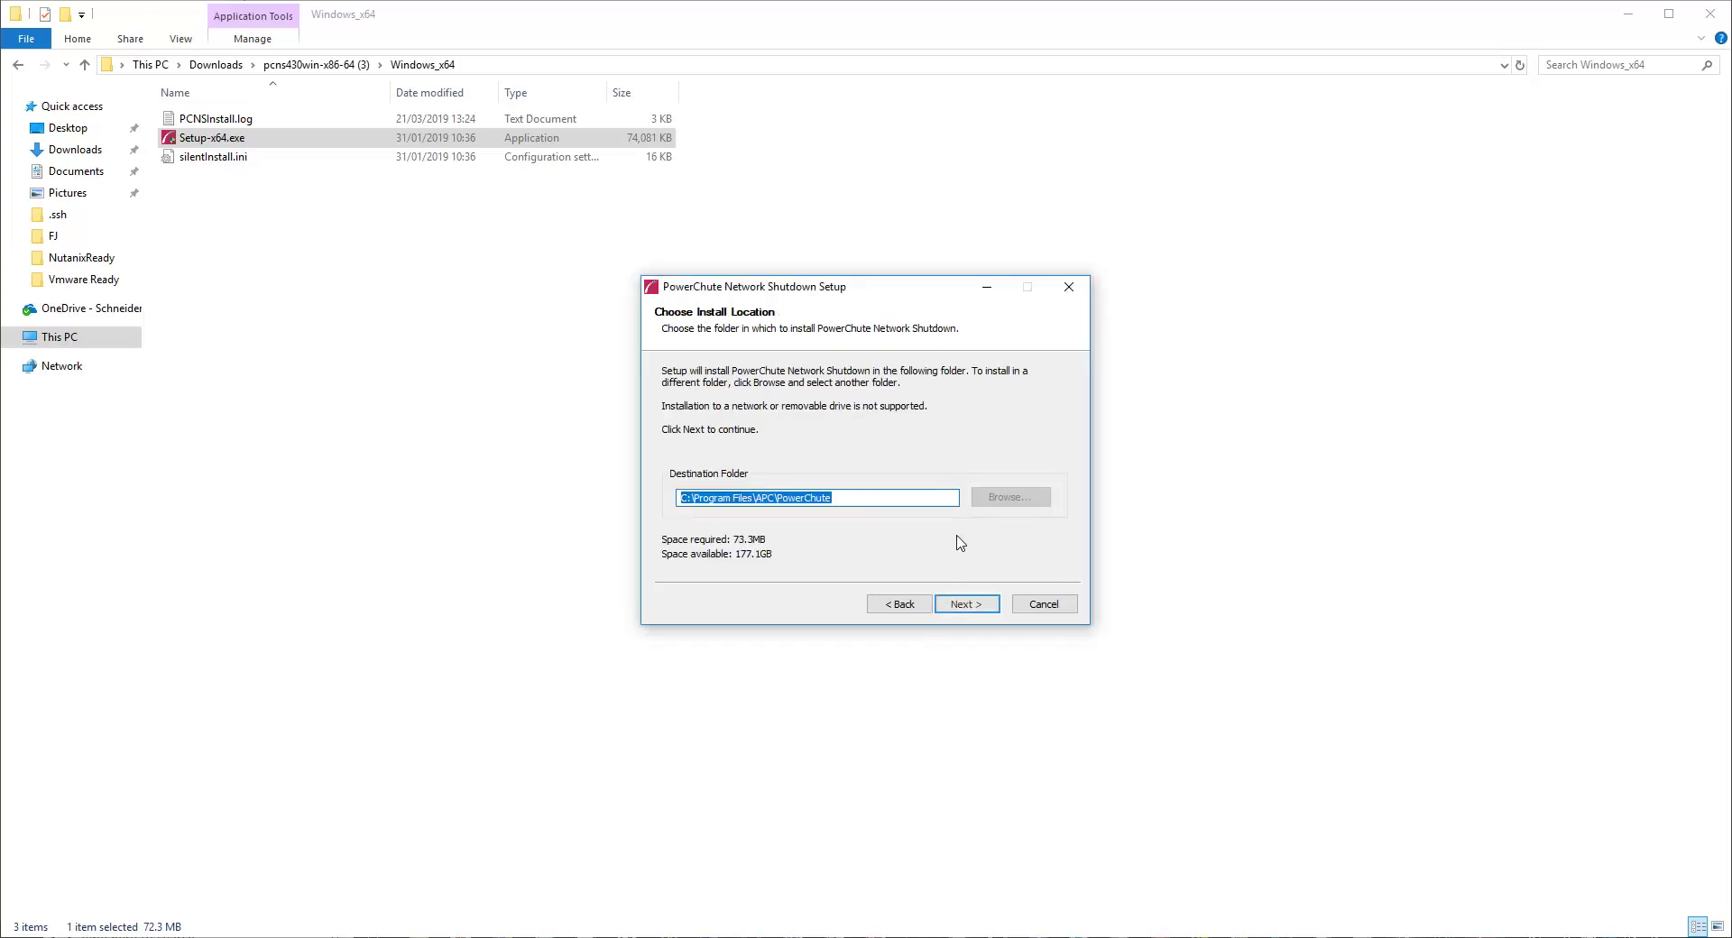
Install to the default folder with automatic firewall configuration and finish setup
{"action": "left_click", "coordinate": [988, 606]}
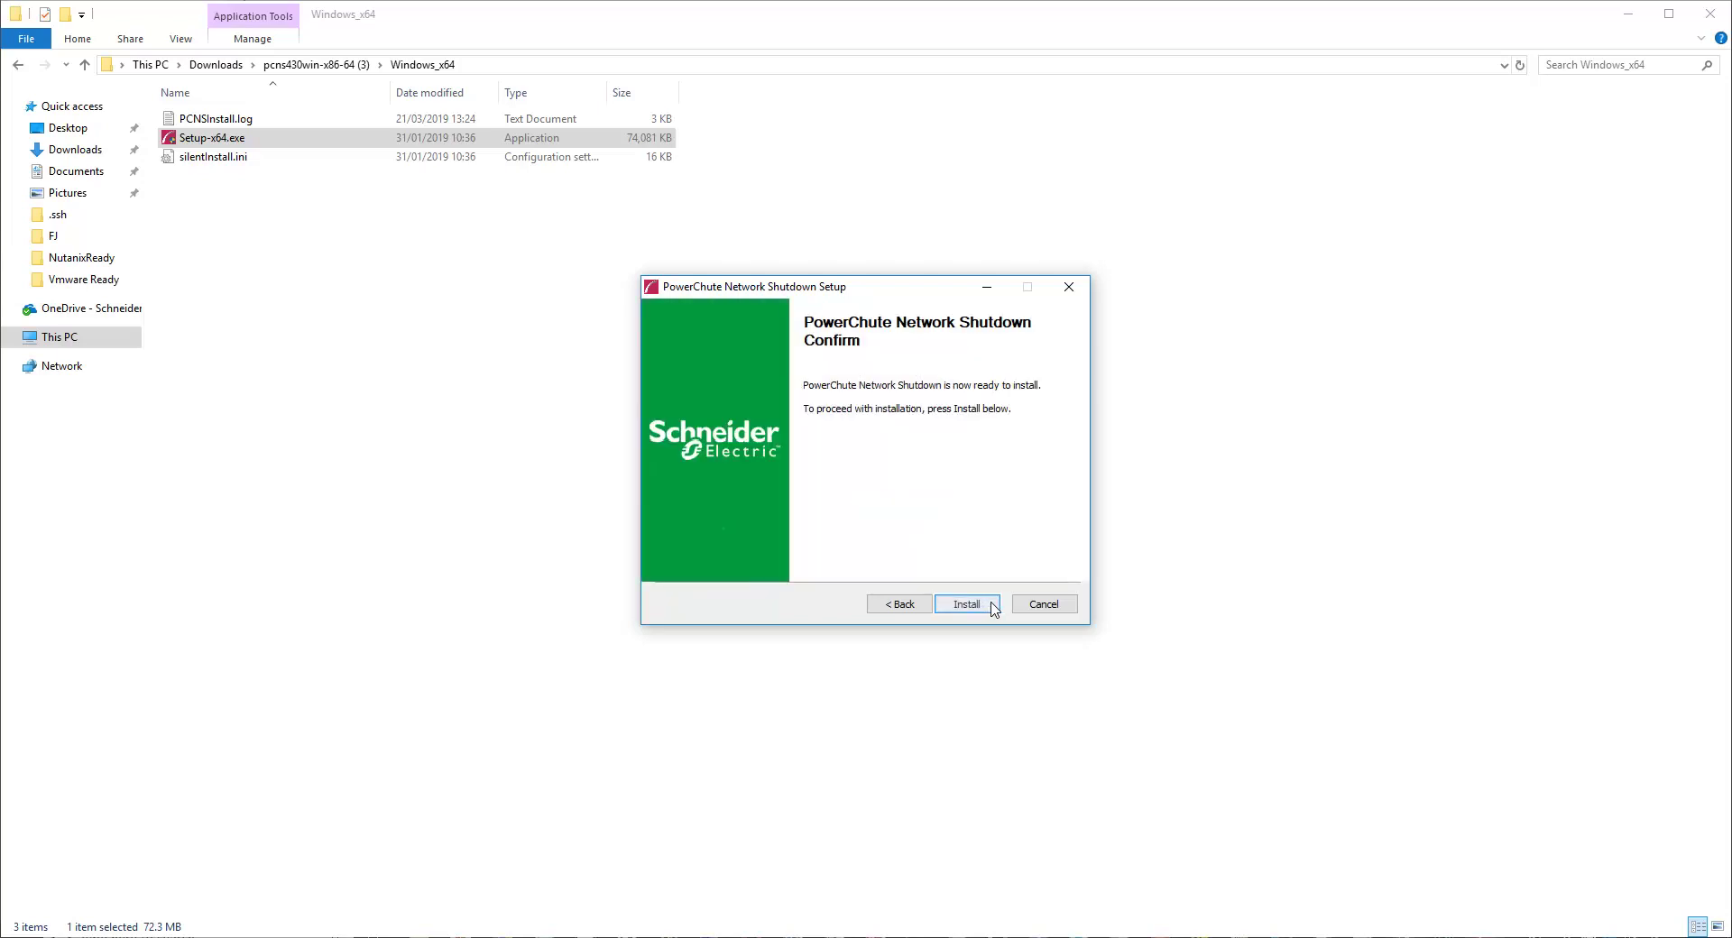
{"action": "left_click", "coordinate": [998, 611]}
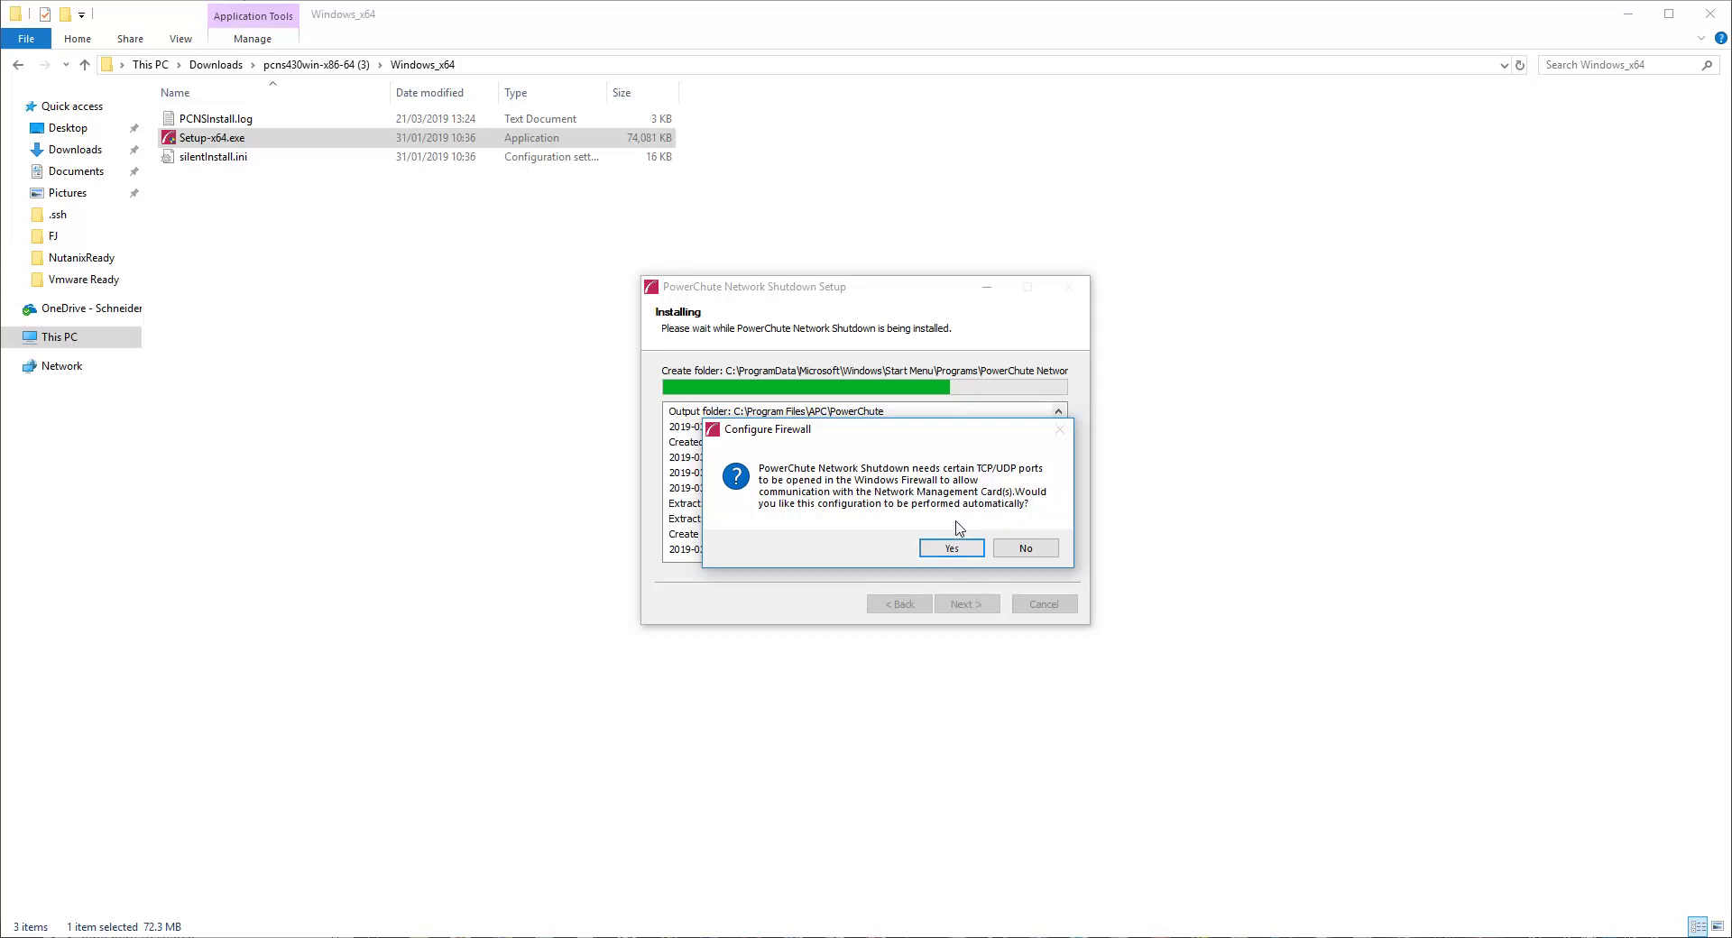
{"action": "left_click", "coordinate": [952, 548]}
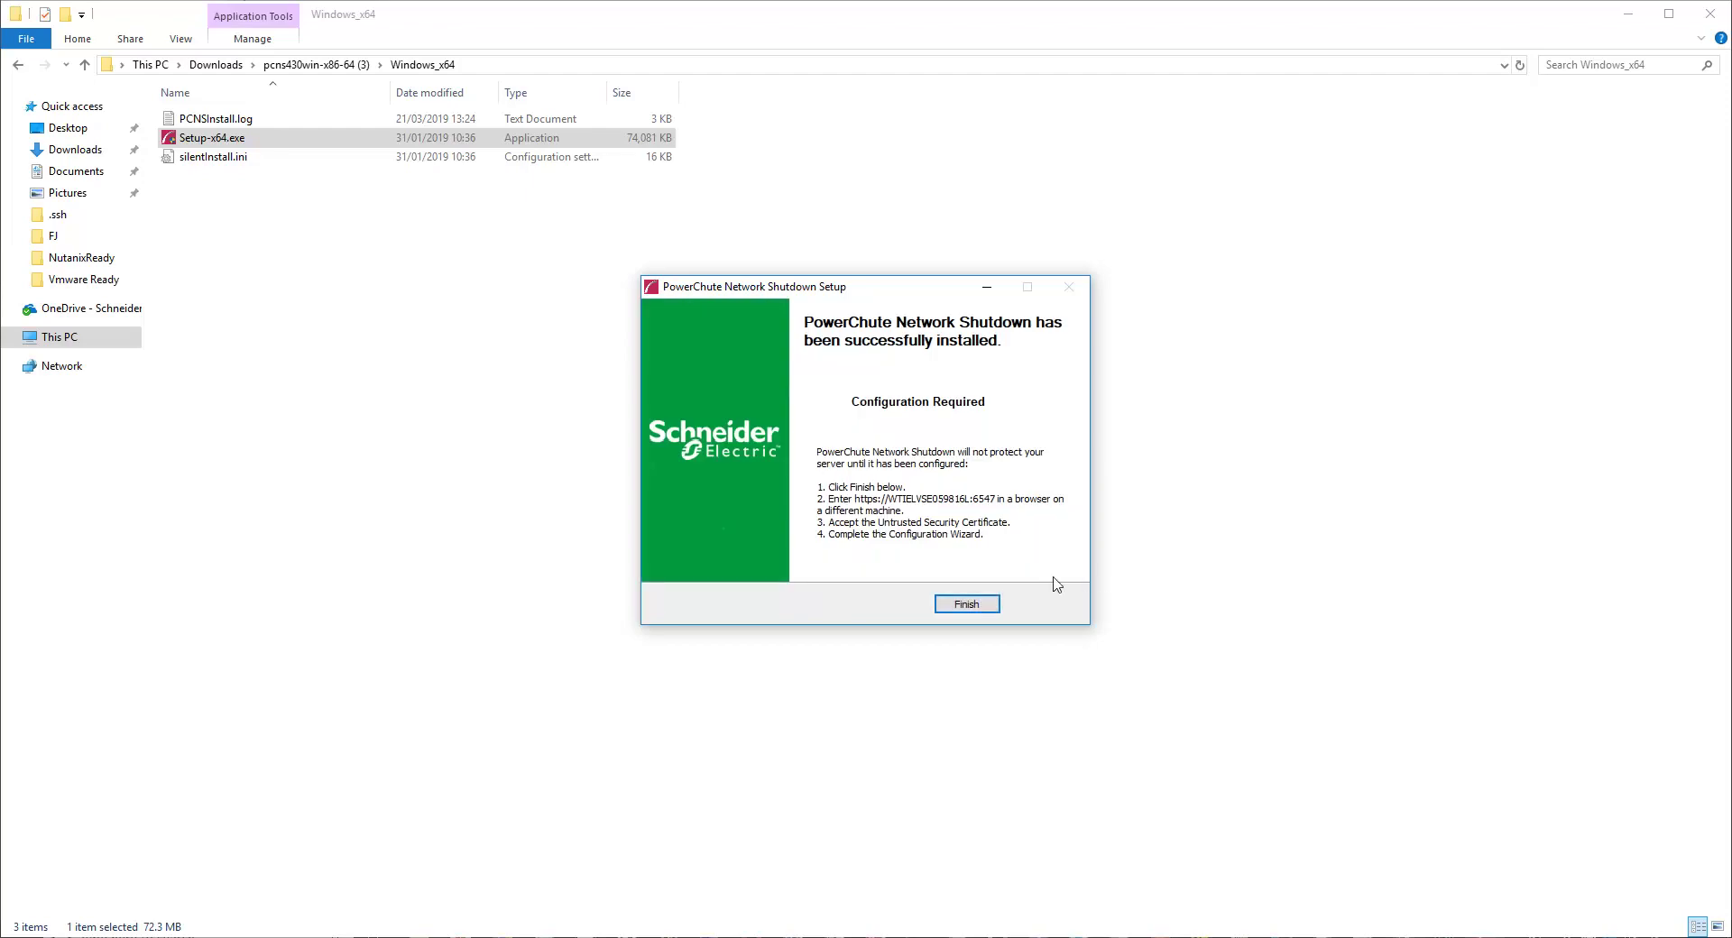
{"action": "left_click", "coordinate": [966, 605]}
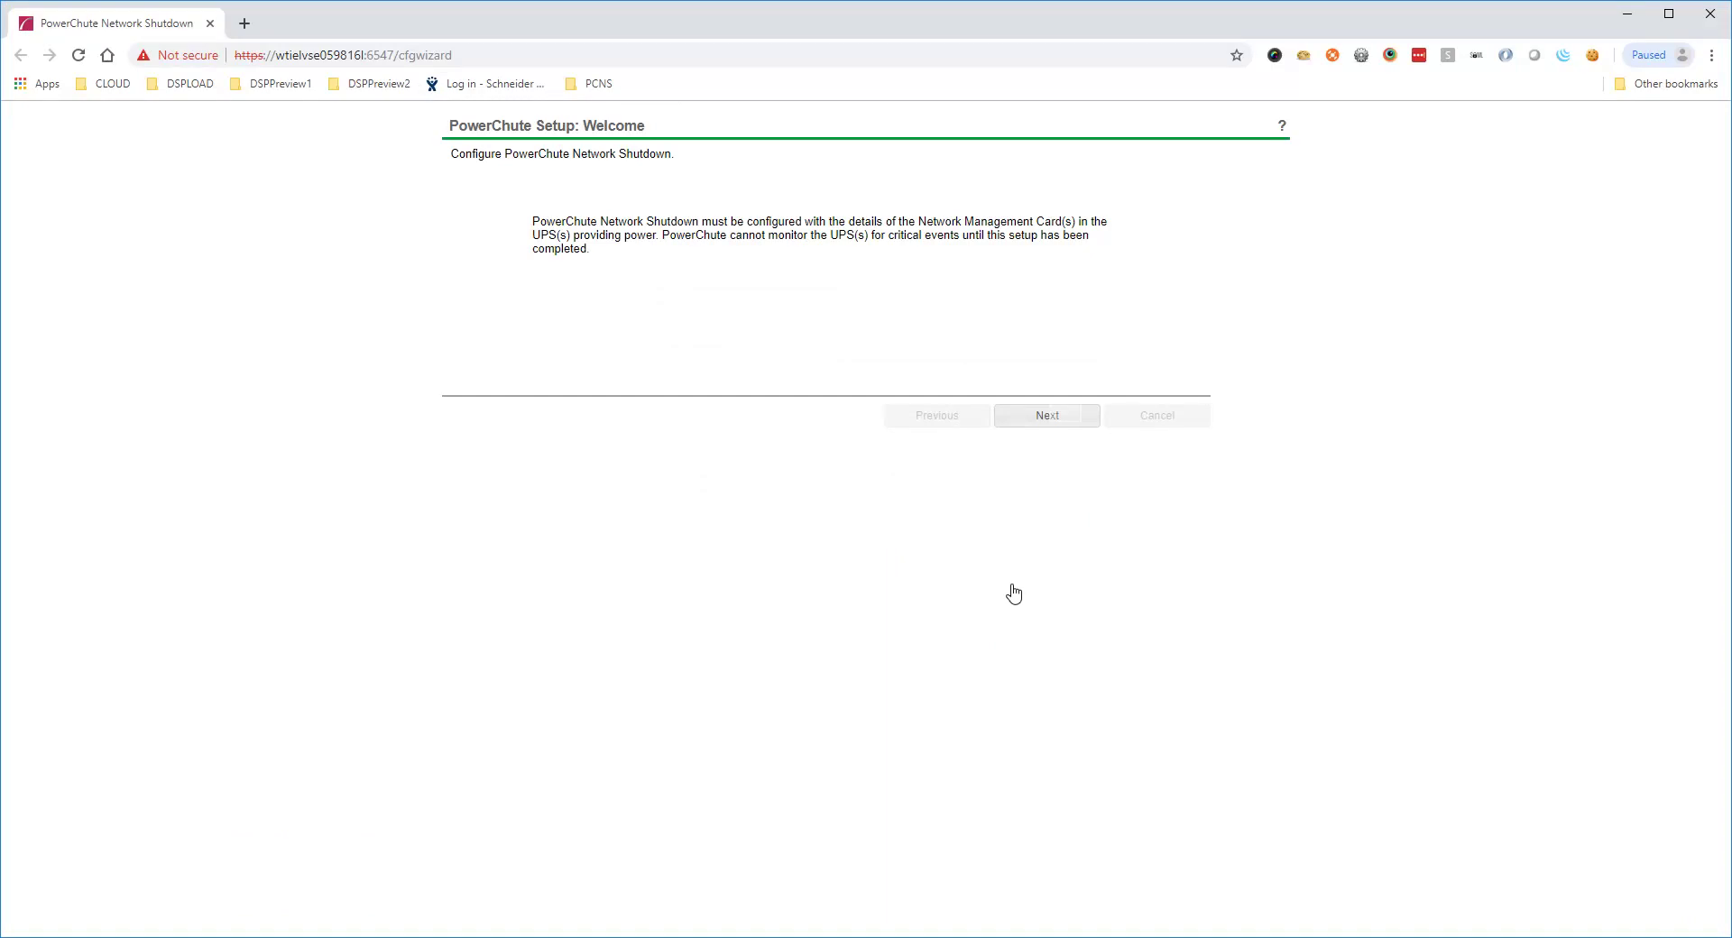
Keep IPv4 and enter cluster IP 10.216.254.216 with the cluster password
{"action": "left_click", "coordinate": [1065, 416]}
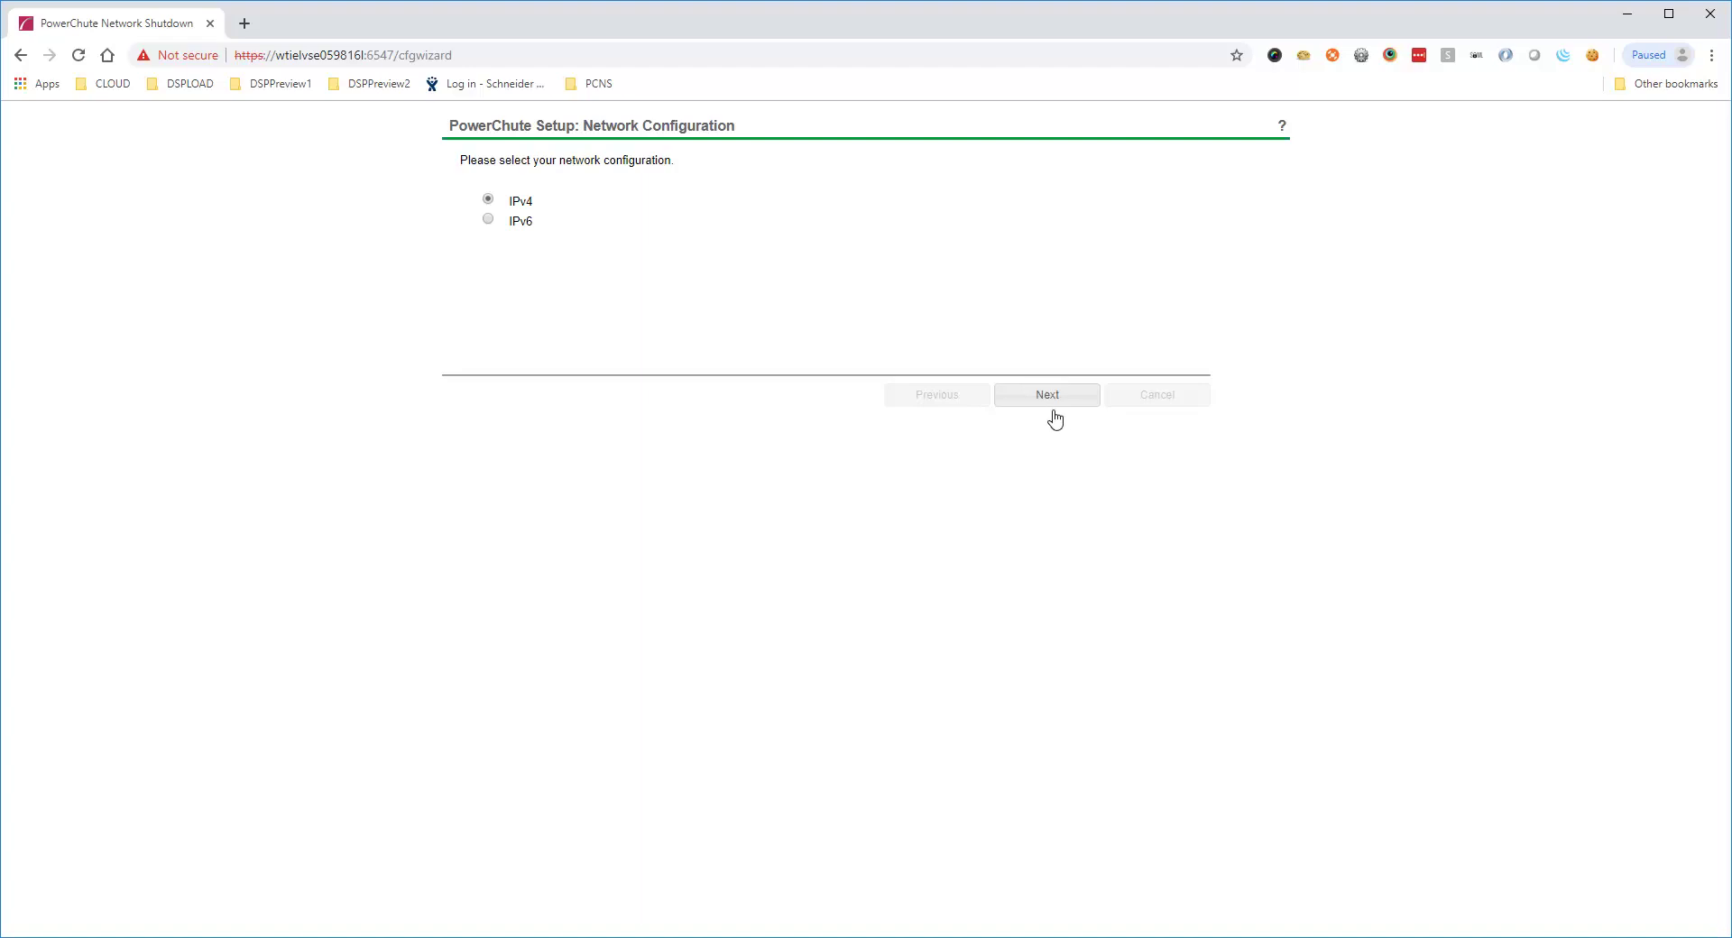
{"action": "left_click", "coordinate": [1043, 389]}
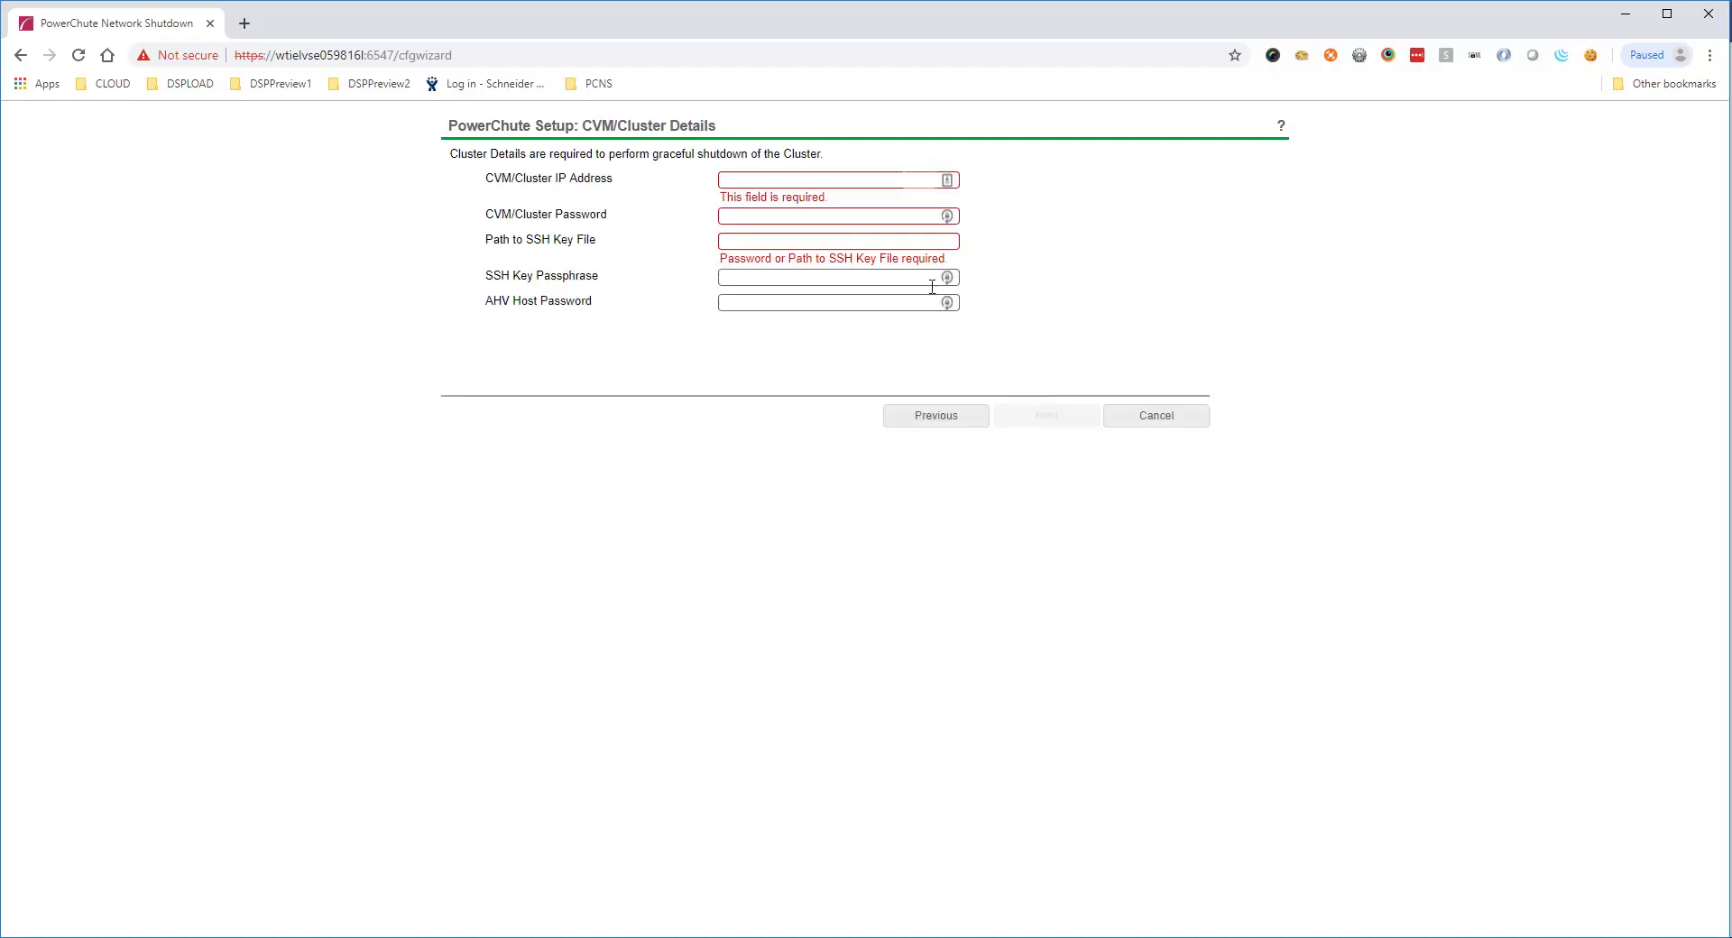
{"action": "left_click", "coordinate": [921, 180]}
{"action": "type", "text": "10.216.254.21"}
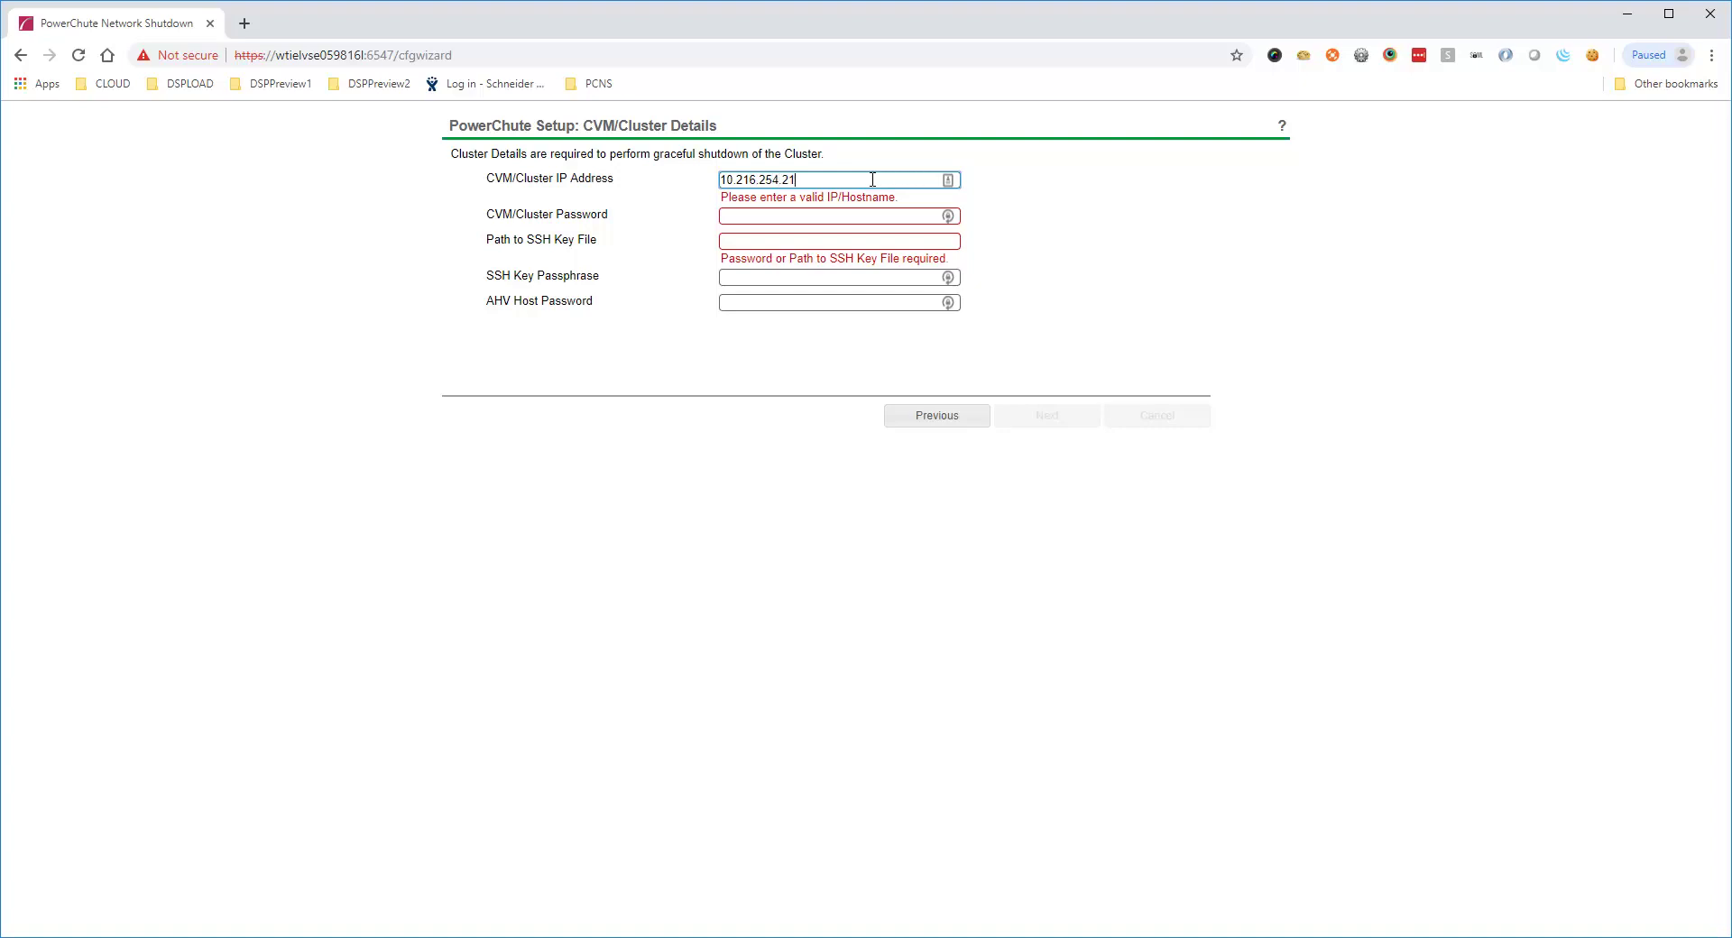
{"action": "type", "text": "6"}
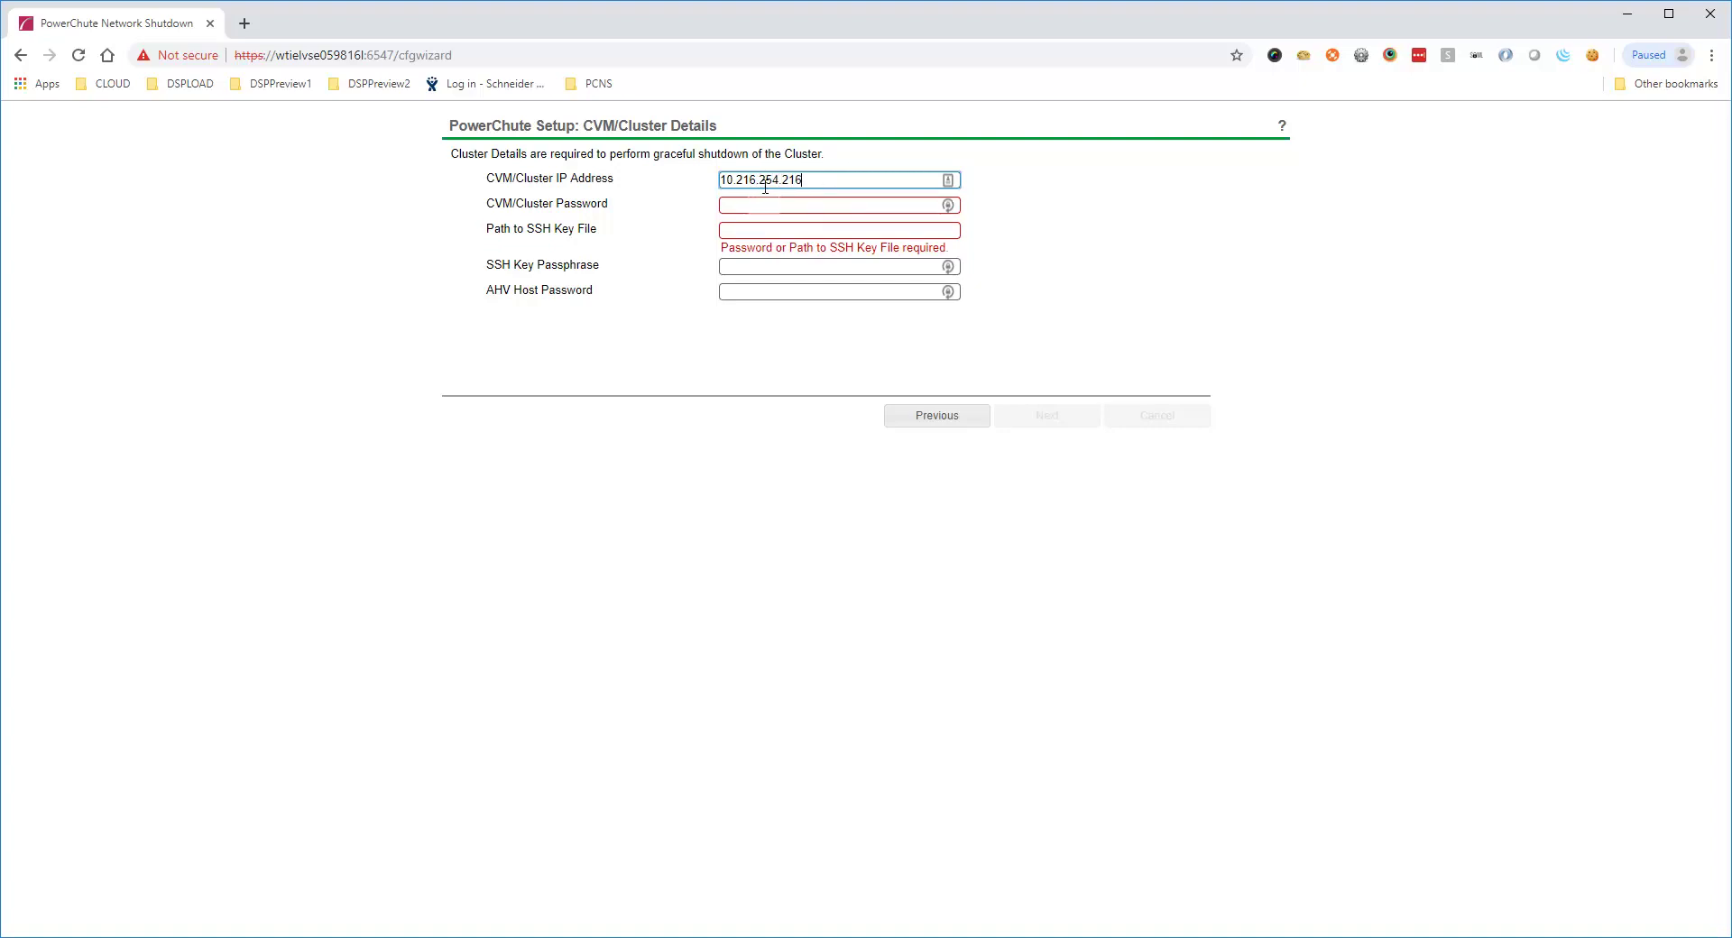
{"action": "left_click", "coordinate": [766, 205]}
{"action": "type", "text": "**********"}
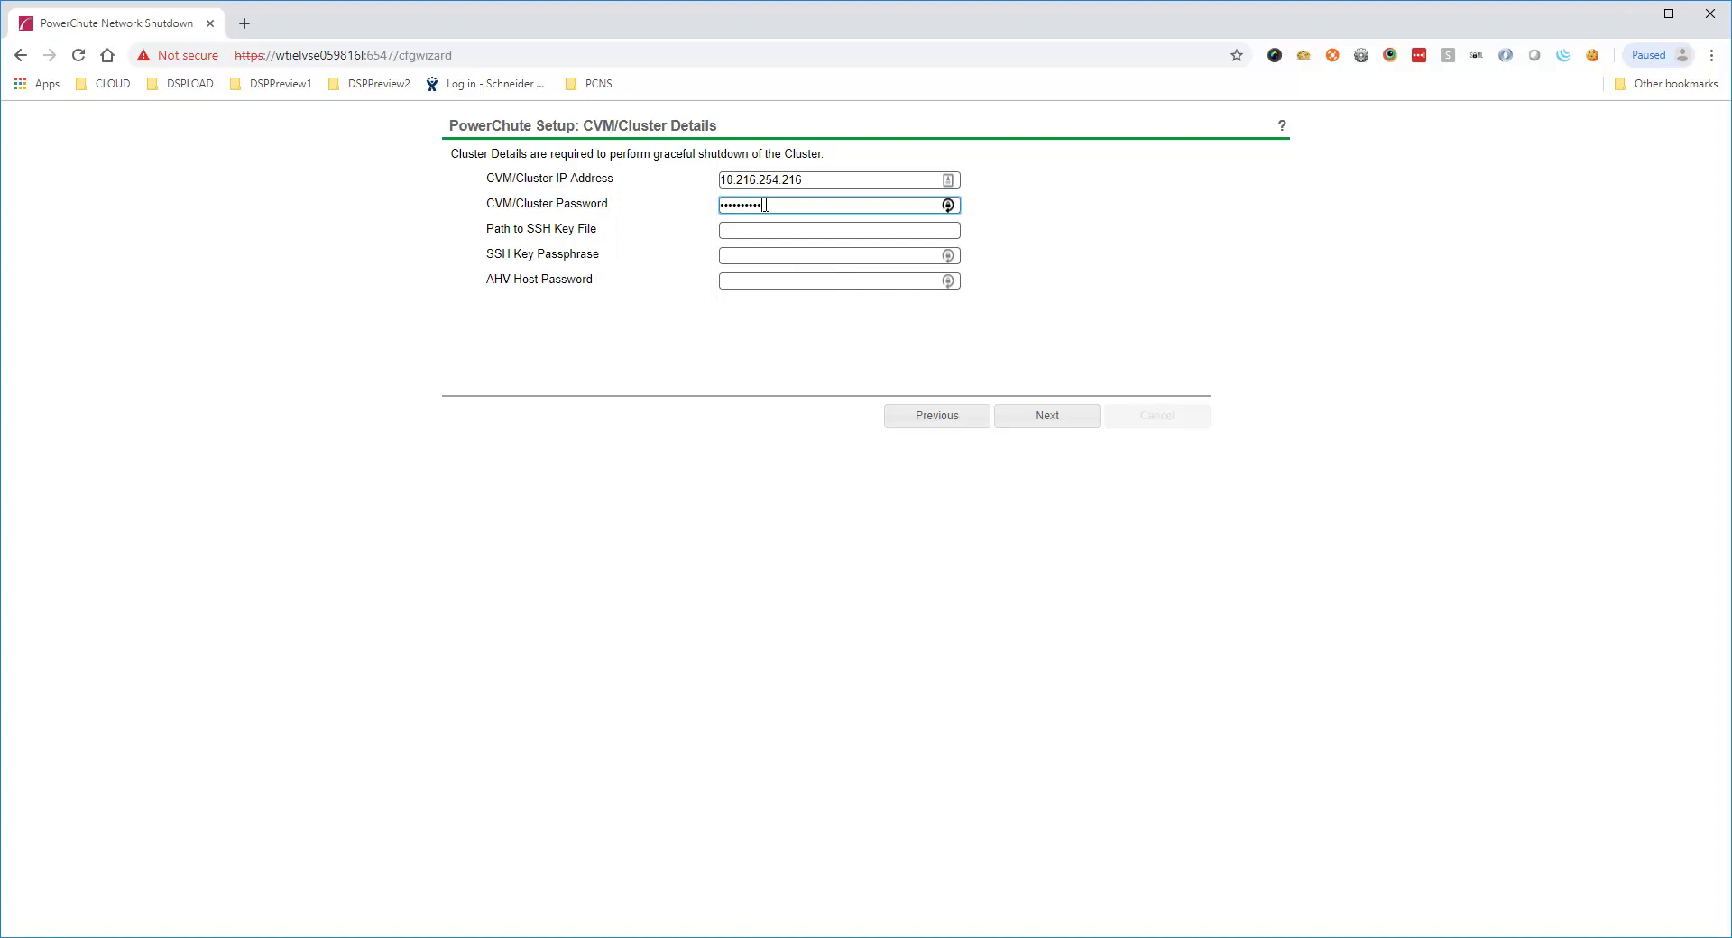
{"action": "left_click", "coordinate": [821, 284]}
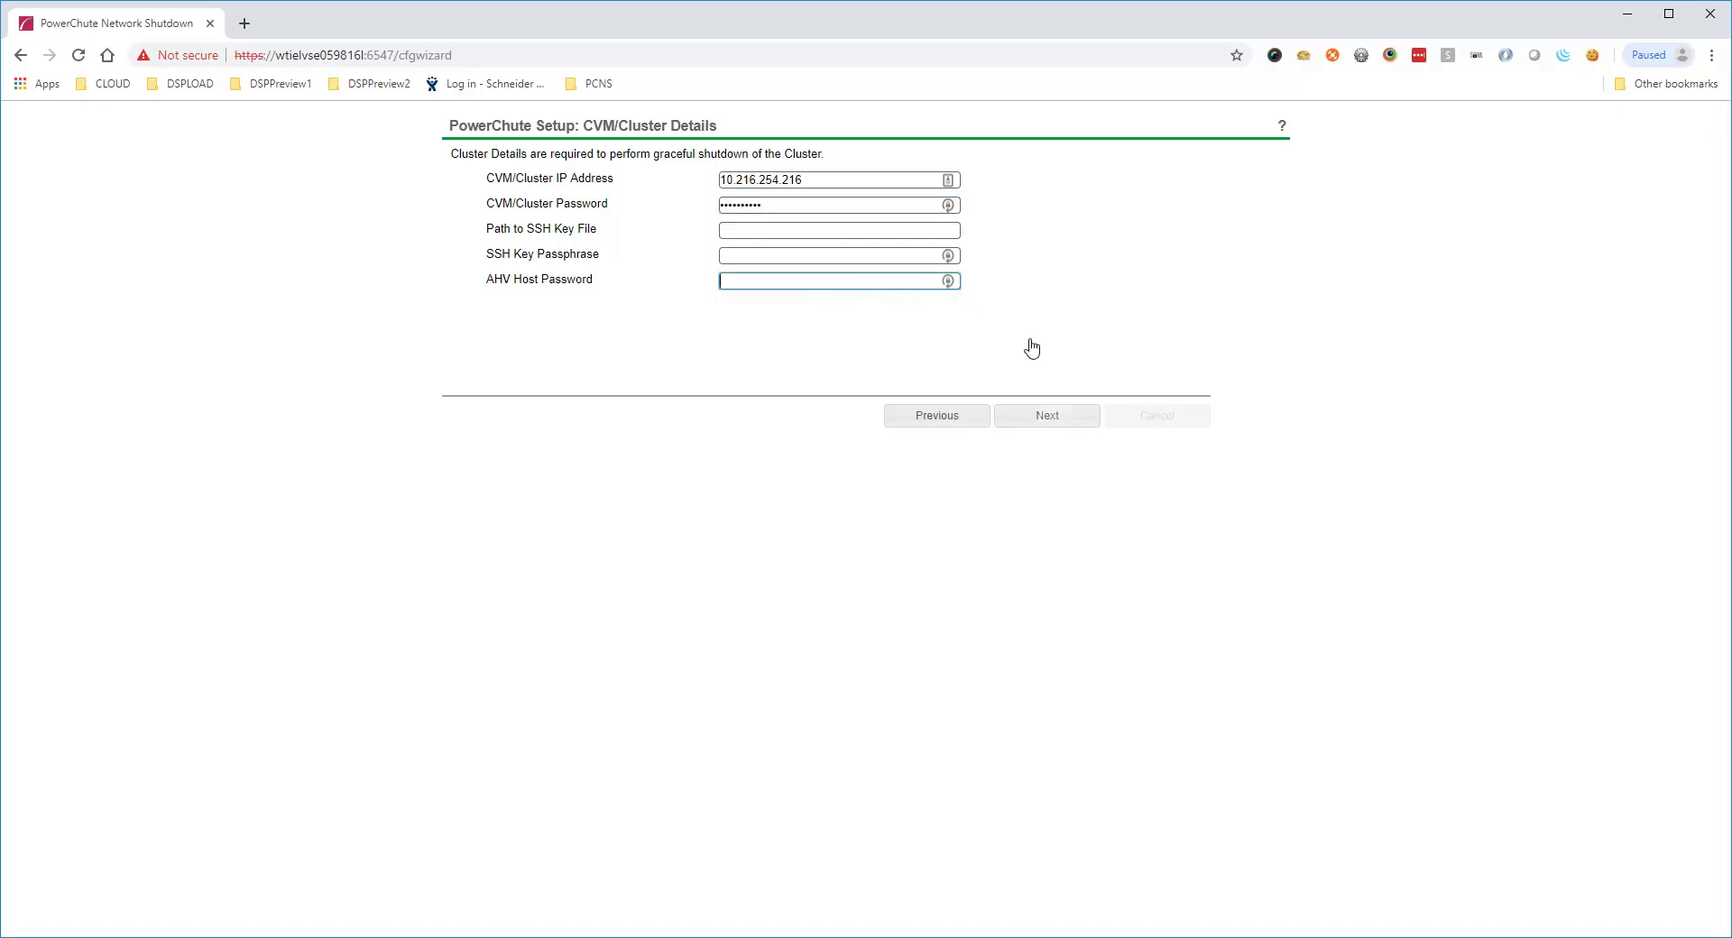
{"action": "left_click", "coordinate": [1054, 418]}
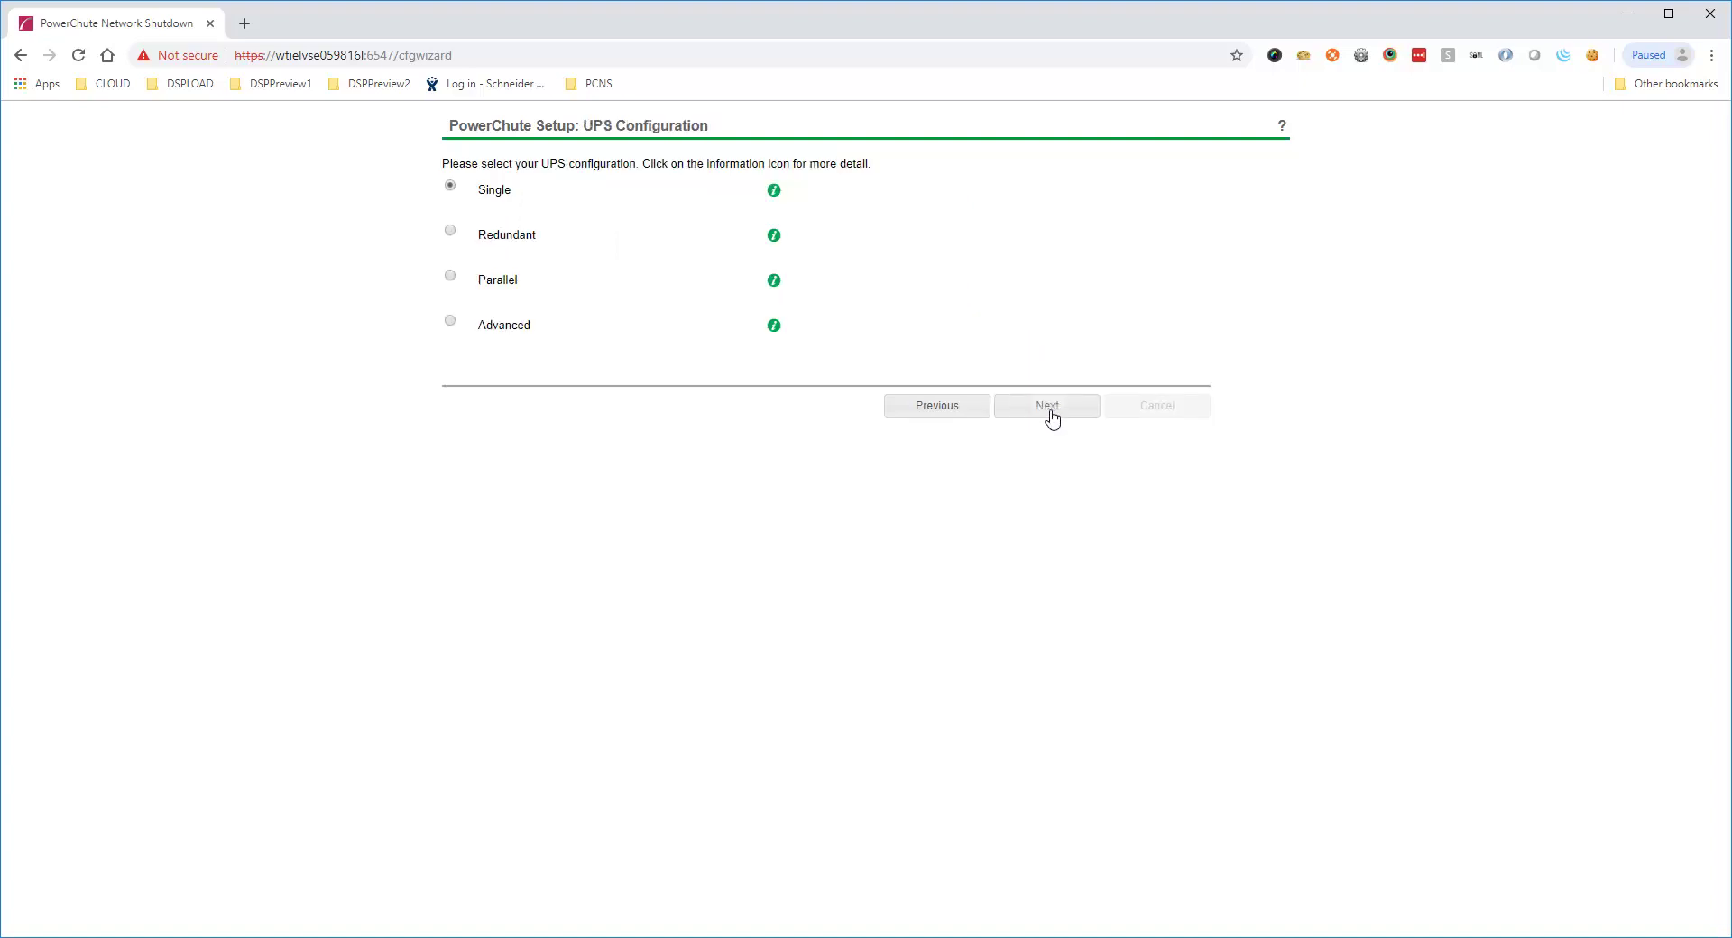
Keep a single UPS and enter the management card user name and password
{"action": "left_click", "coordinate": [1047, 406]}
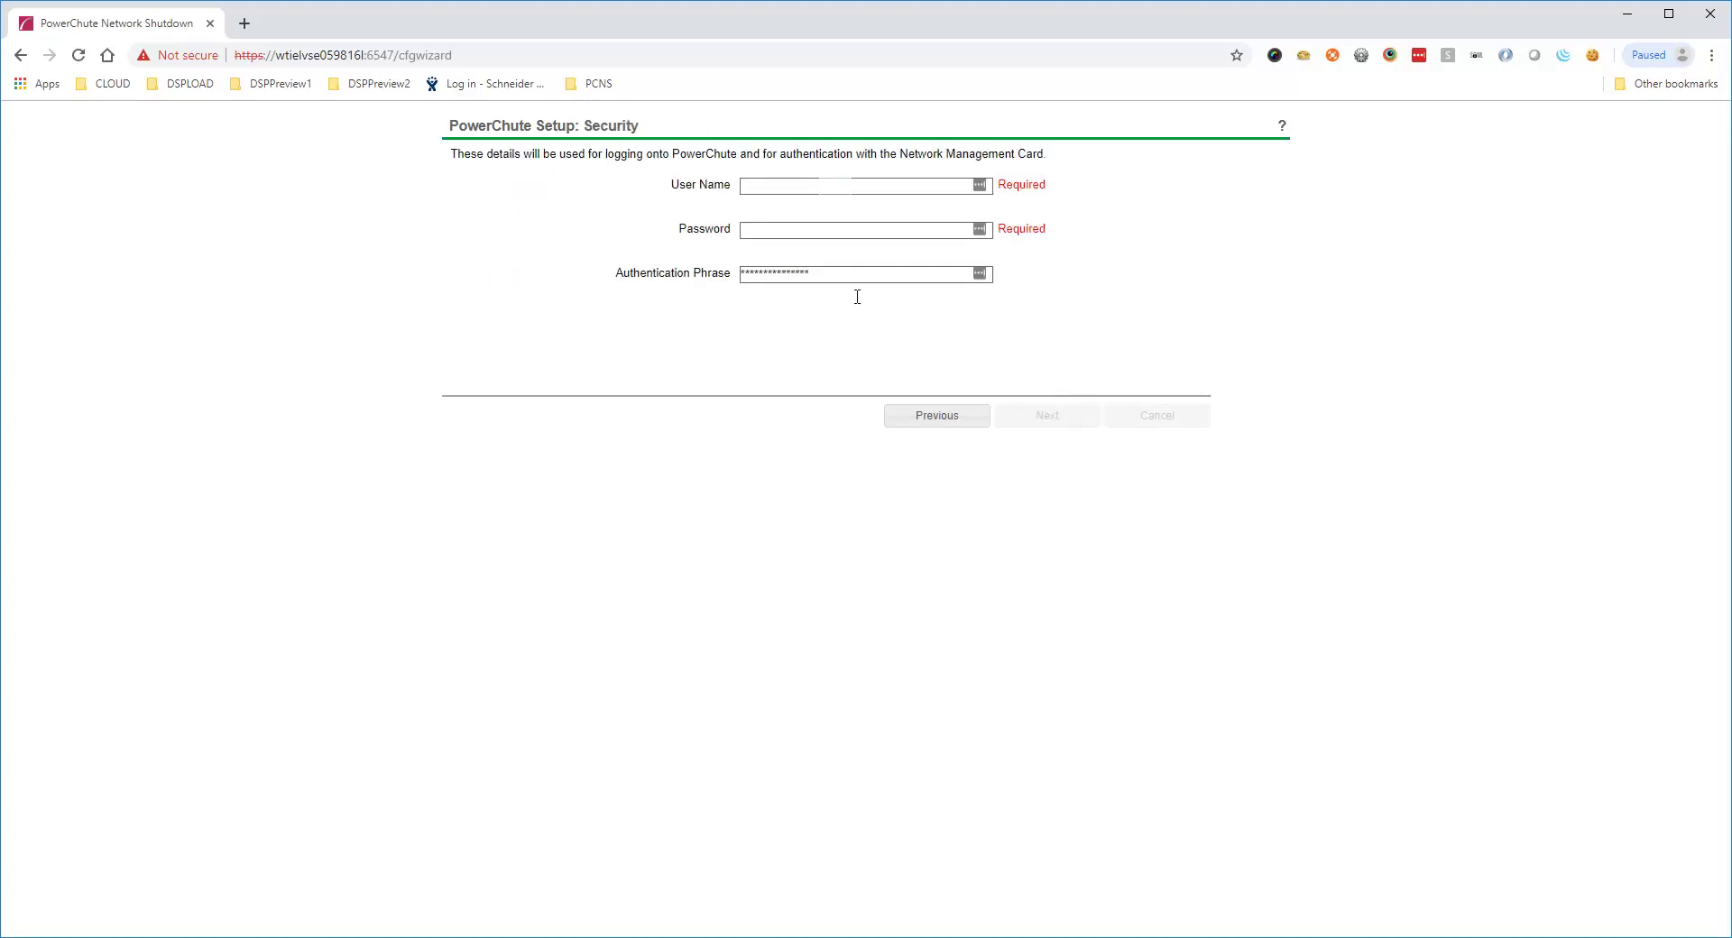
{"action": "left_click", "coordinate": [837, 186]}
{"action": "type", "text": "apc"}
{"action": "key", "text": "Tab"}
{"action": "type", "text": "apc"}
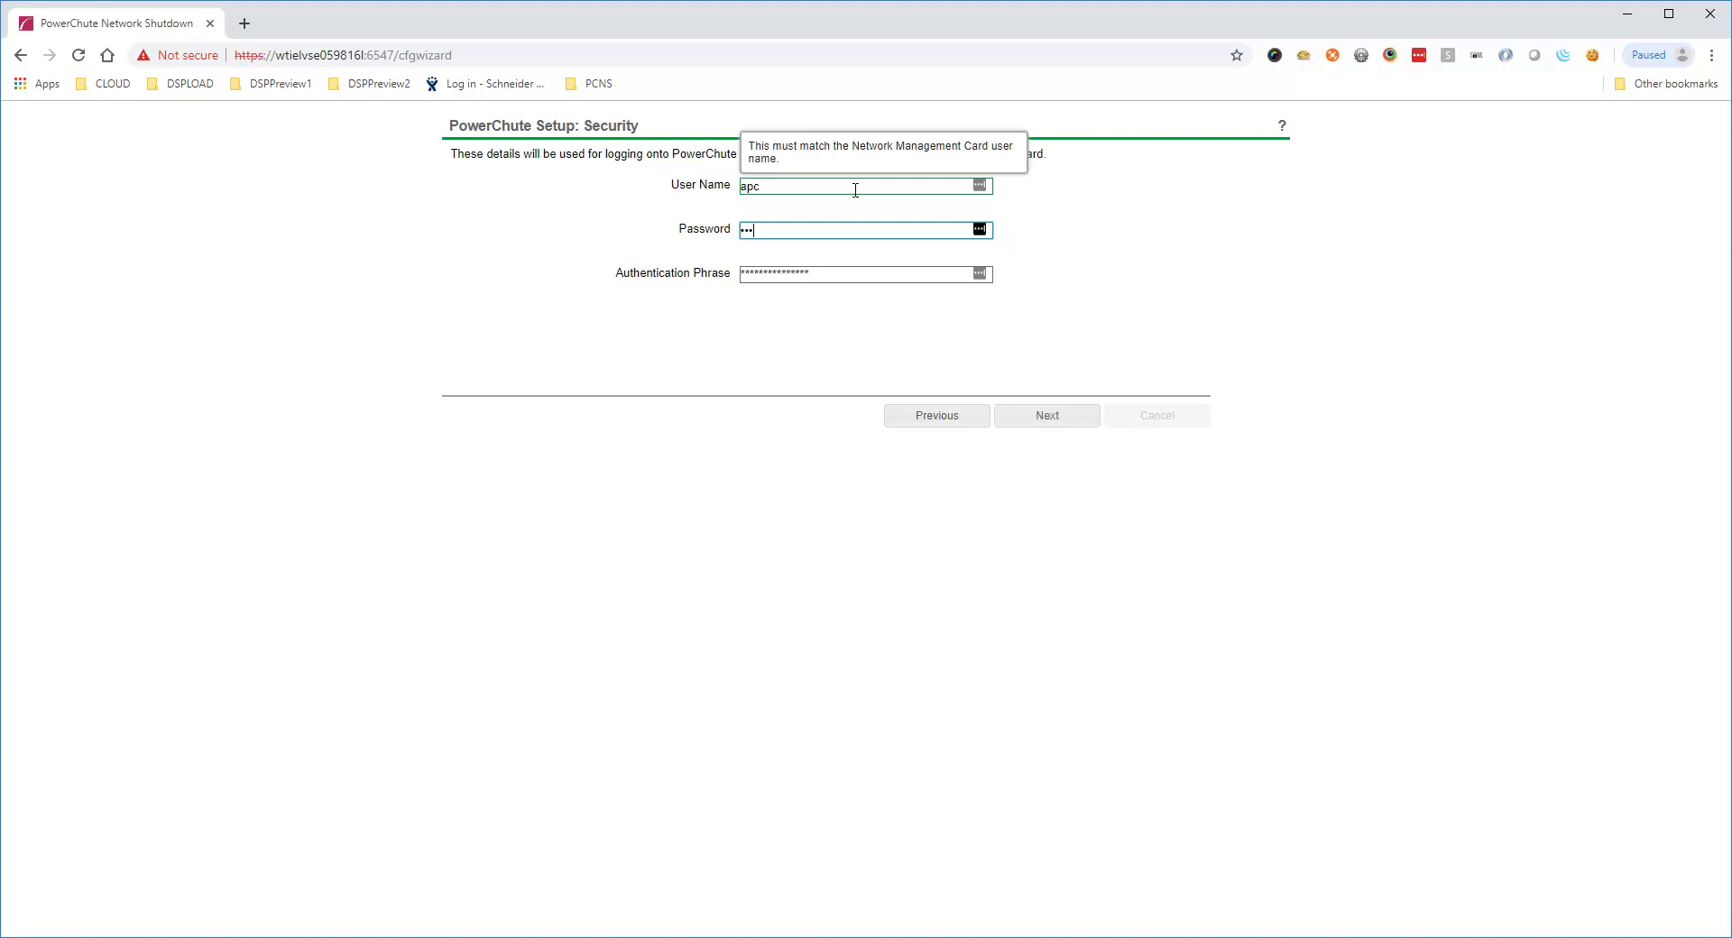
{"action": "left_click", "coordinate": [889, 274]}
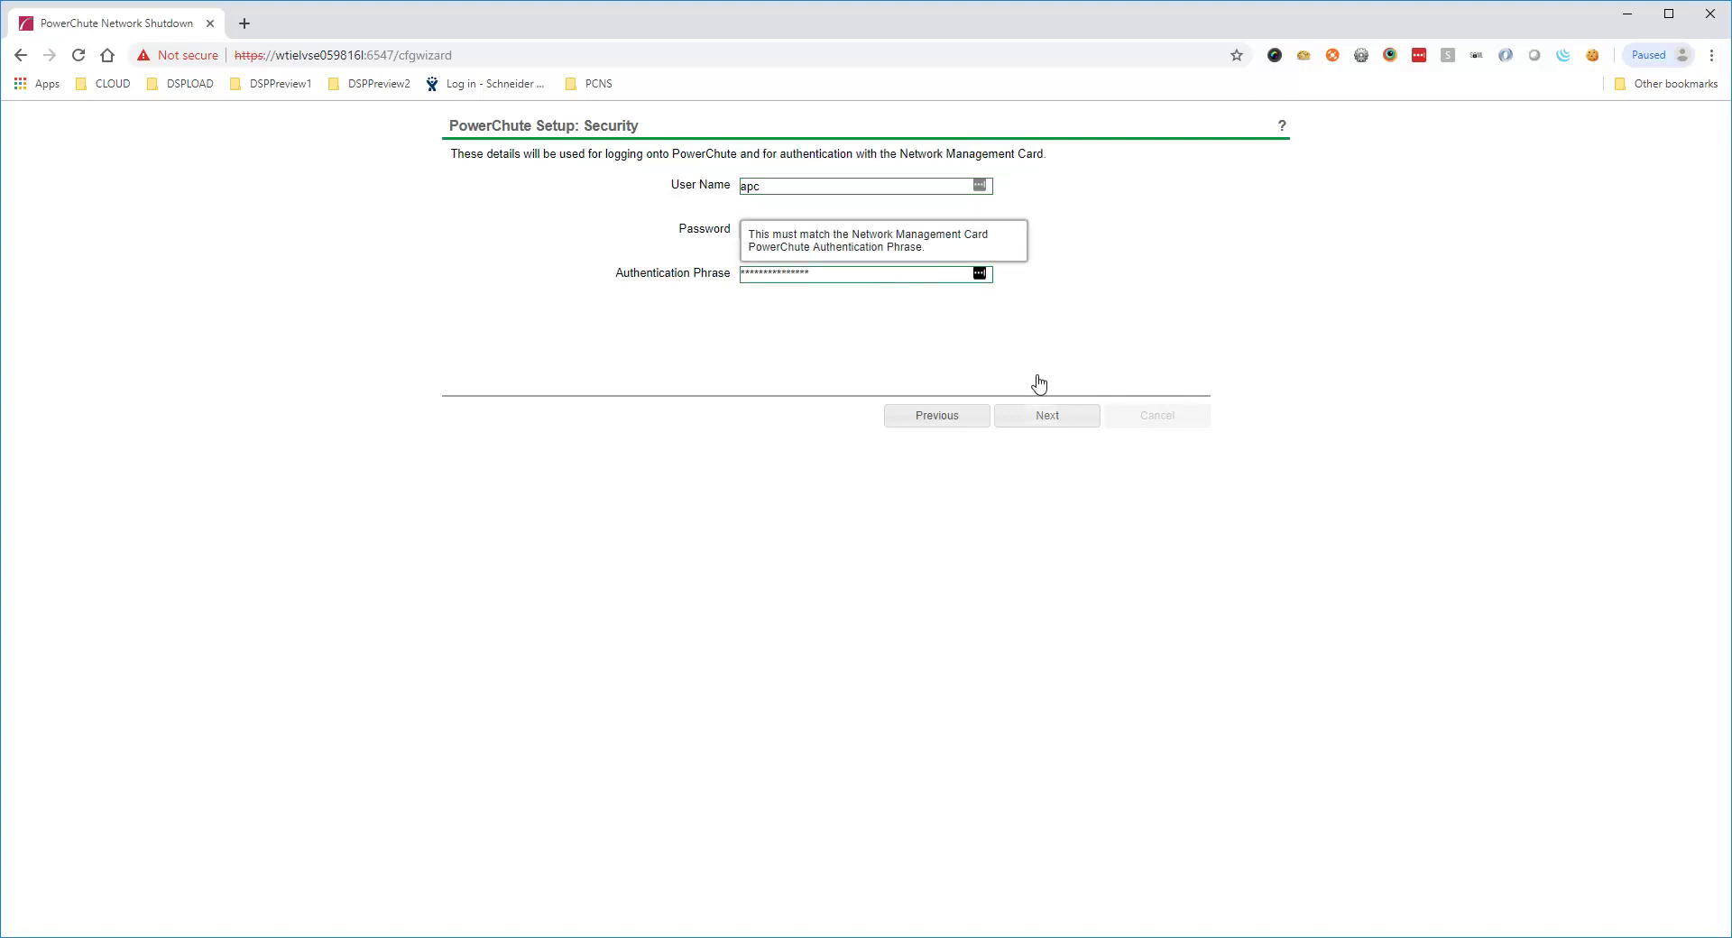
{"action": "left_click", "coordinate": [1038, 416]}
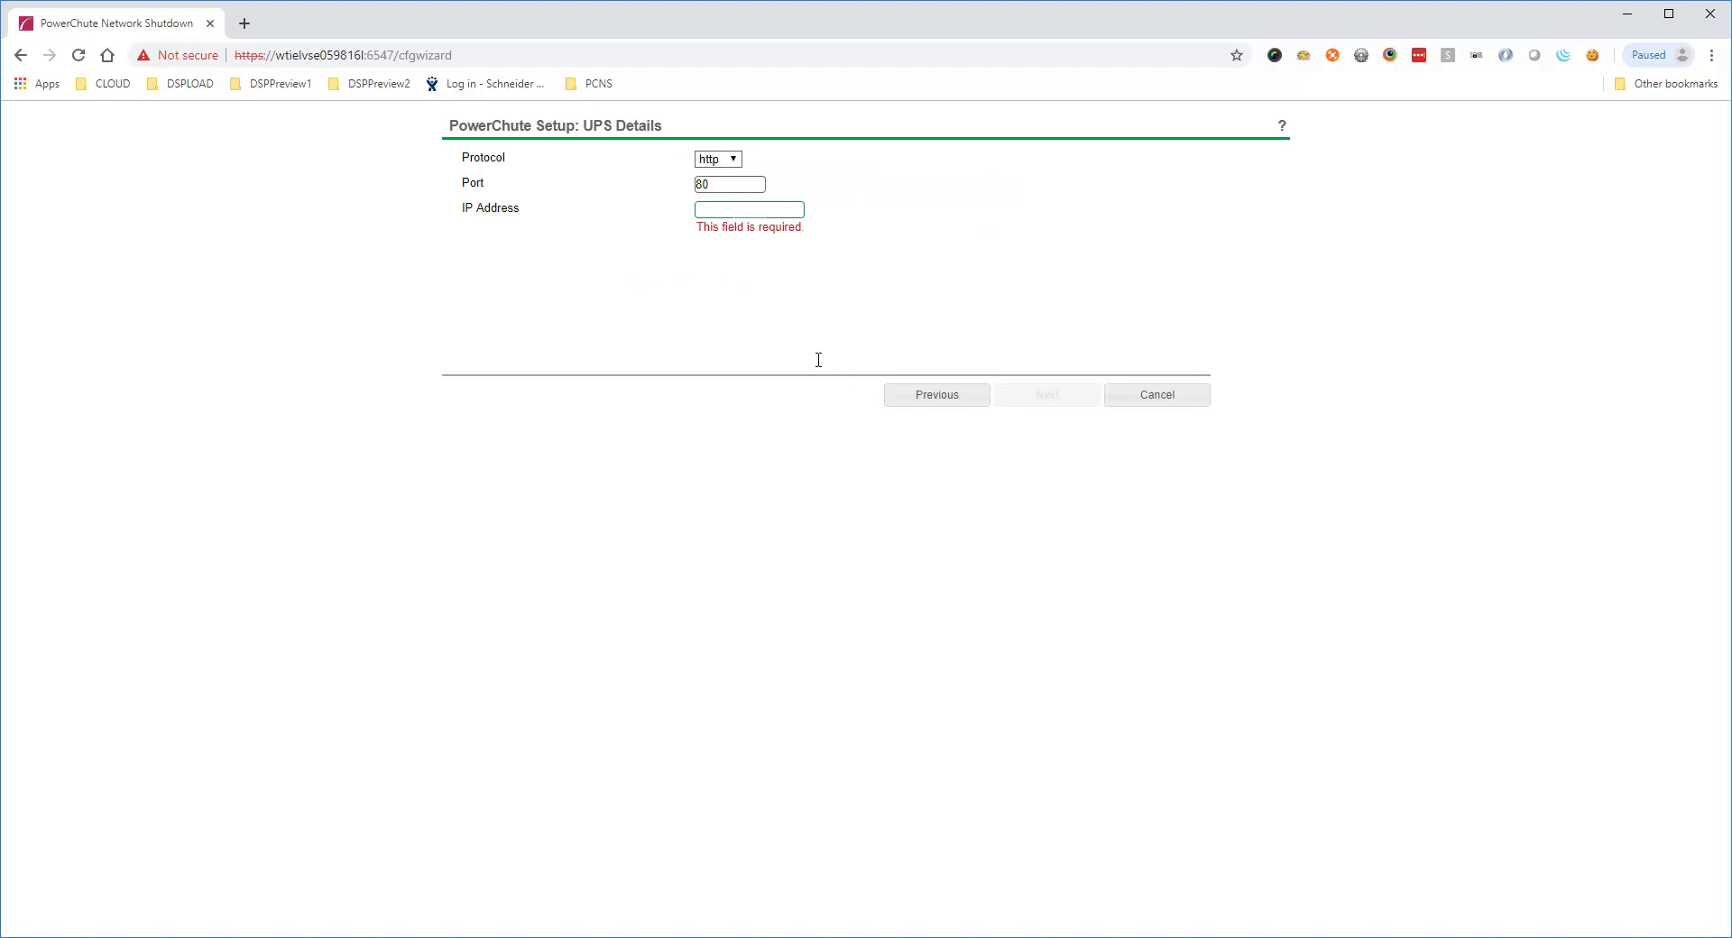
Set the management card IP address to 10.216.252.177 over http port 80
{"action": "left_click", "coordinate": [751, 213]}
{"action": "type", "text": "10."}
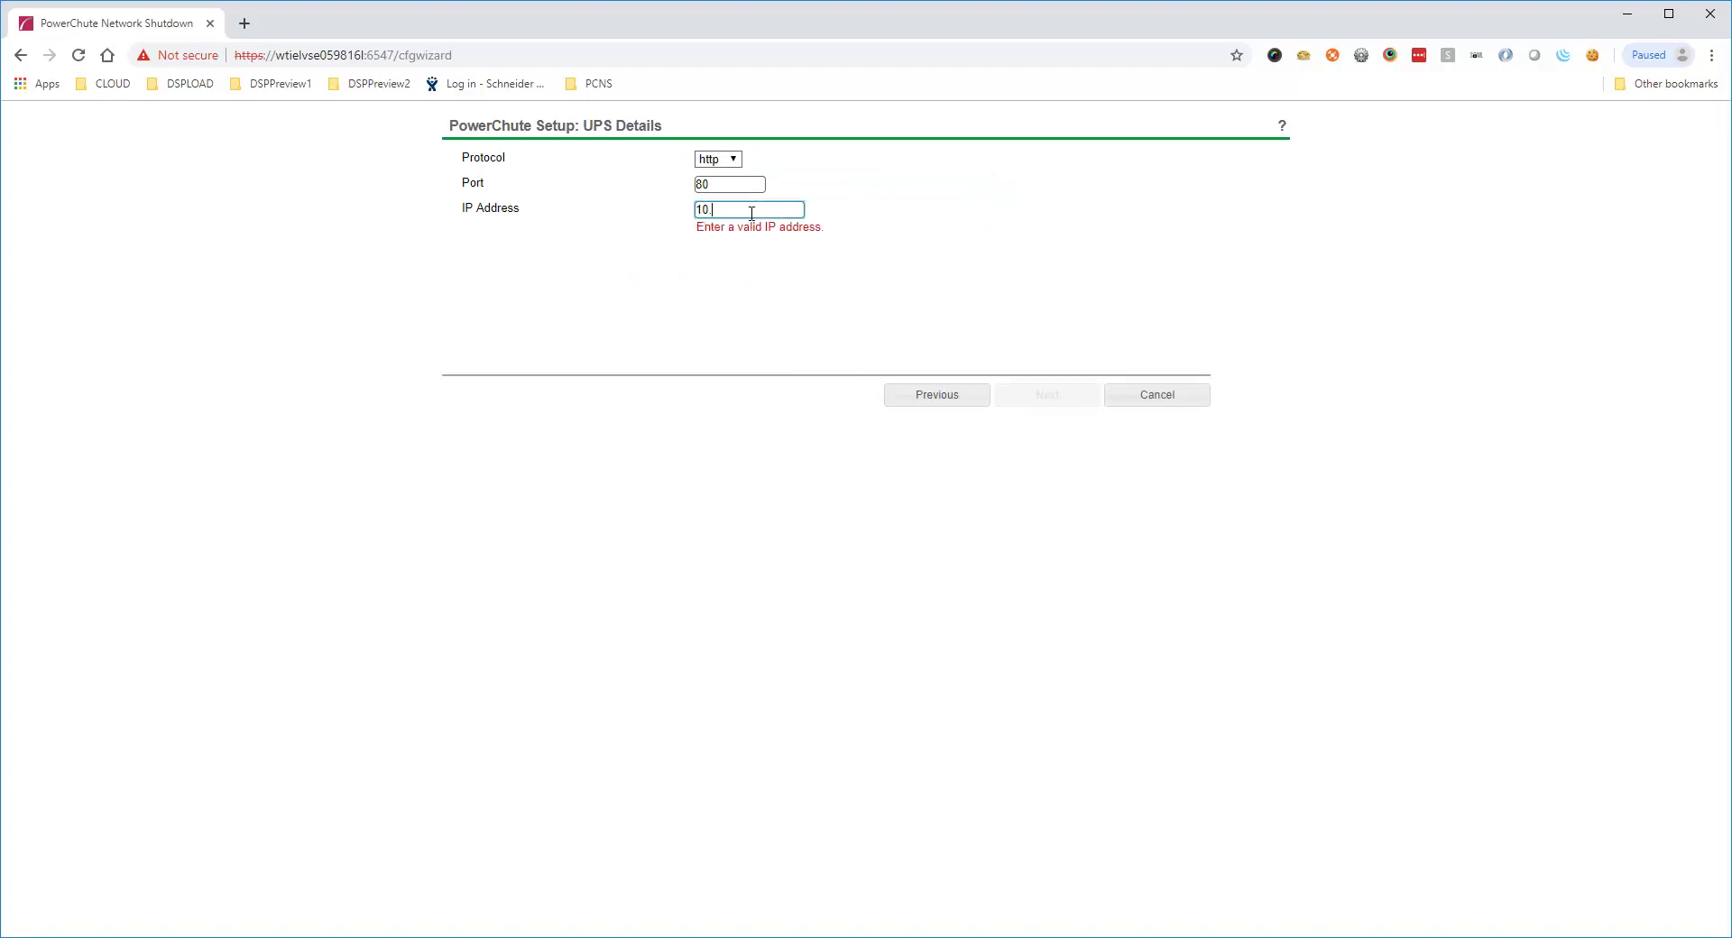
{"action": "type", "text": "216.252.177"}
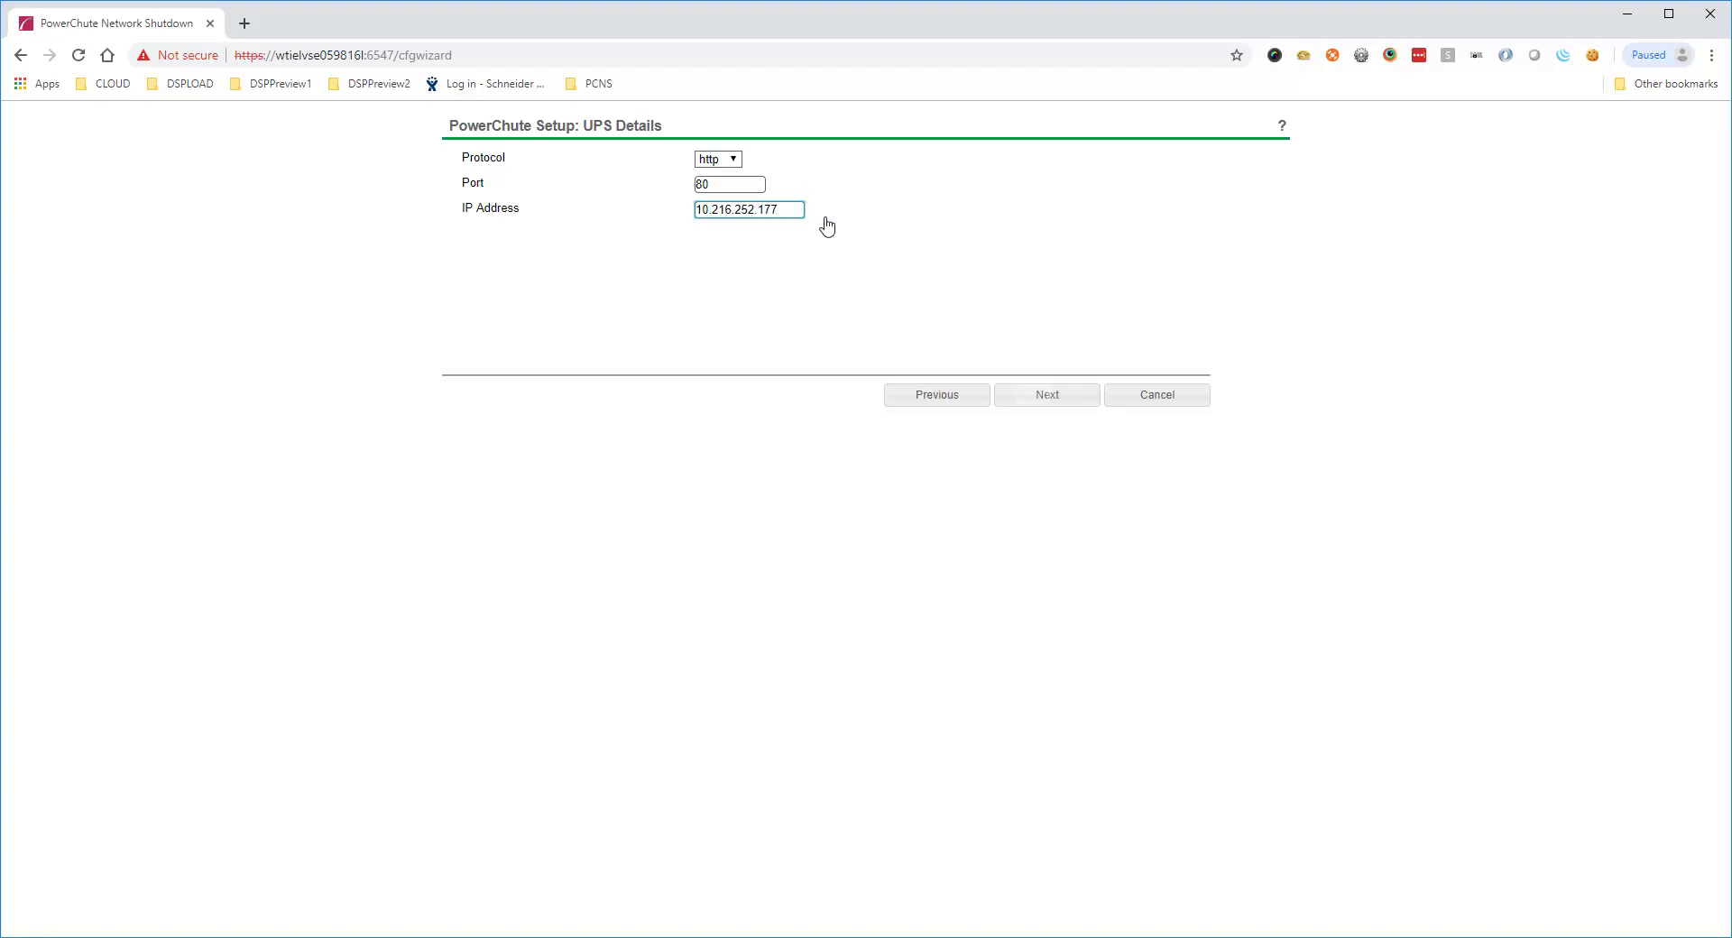
{"action": "left_click", "coordinate": [1036, 397]}
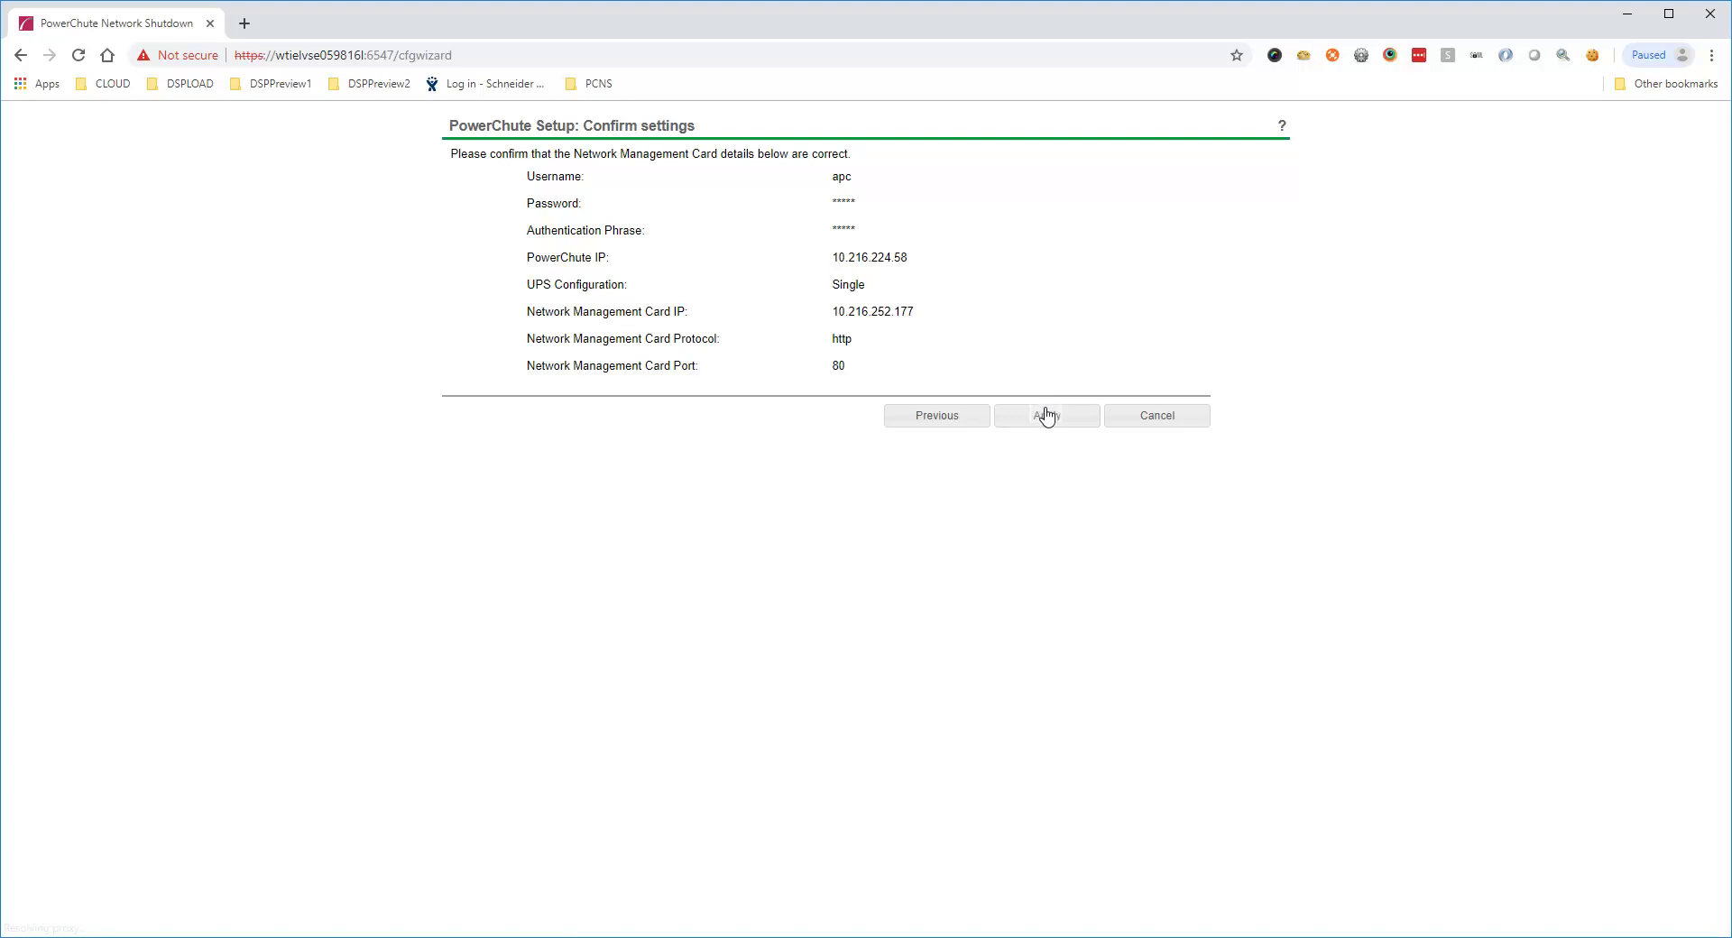
Apply the confirmed UPS settings and accept the protected hosts
{"action": "left_click", "coordinate": [1047, 418]}
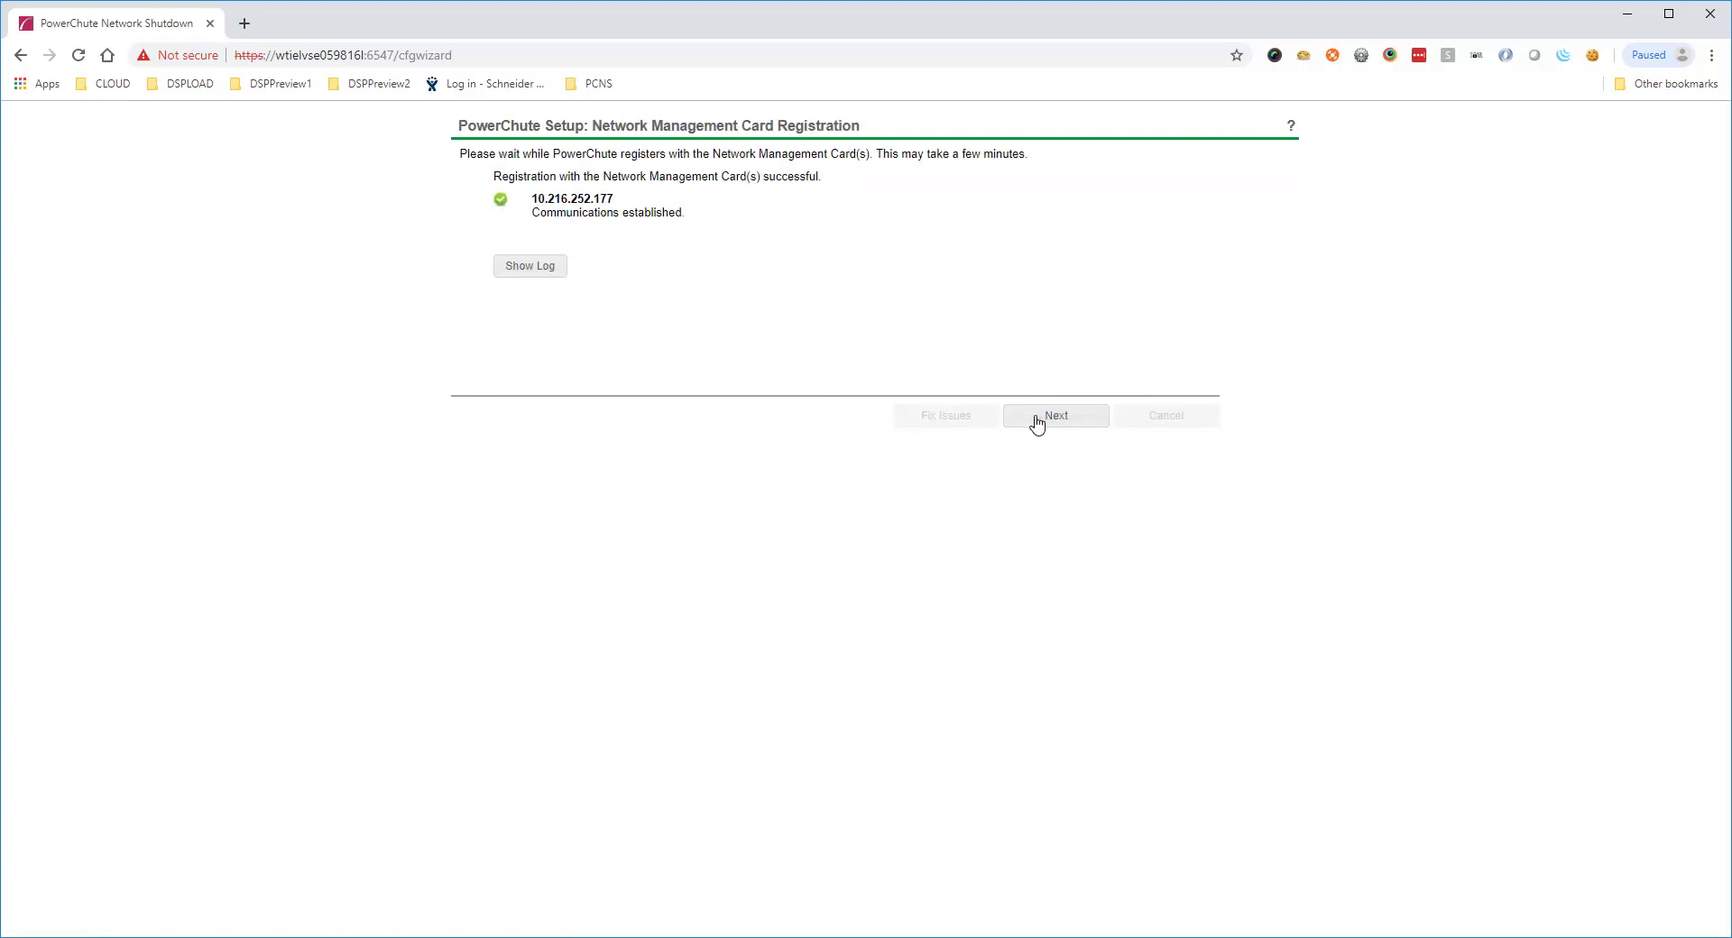
{"action": "left_click", "coordinate": [1034, 424]}
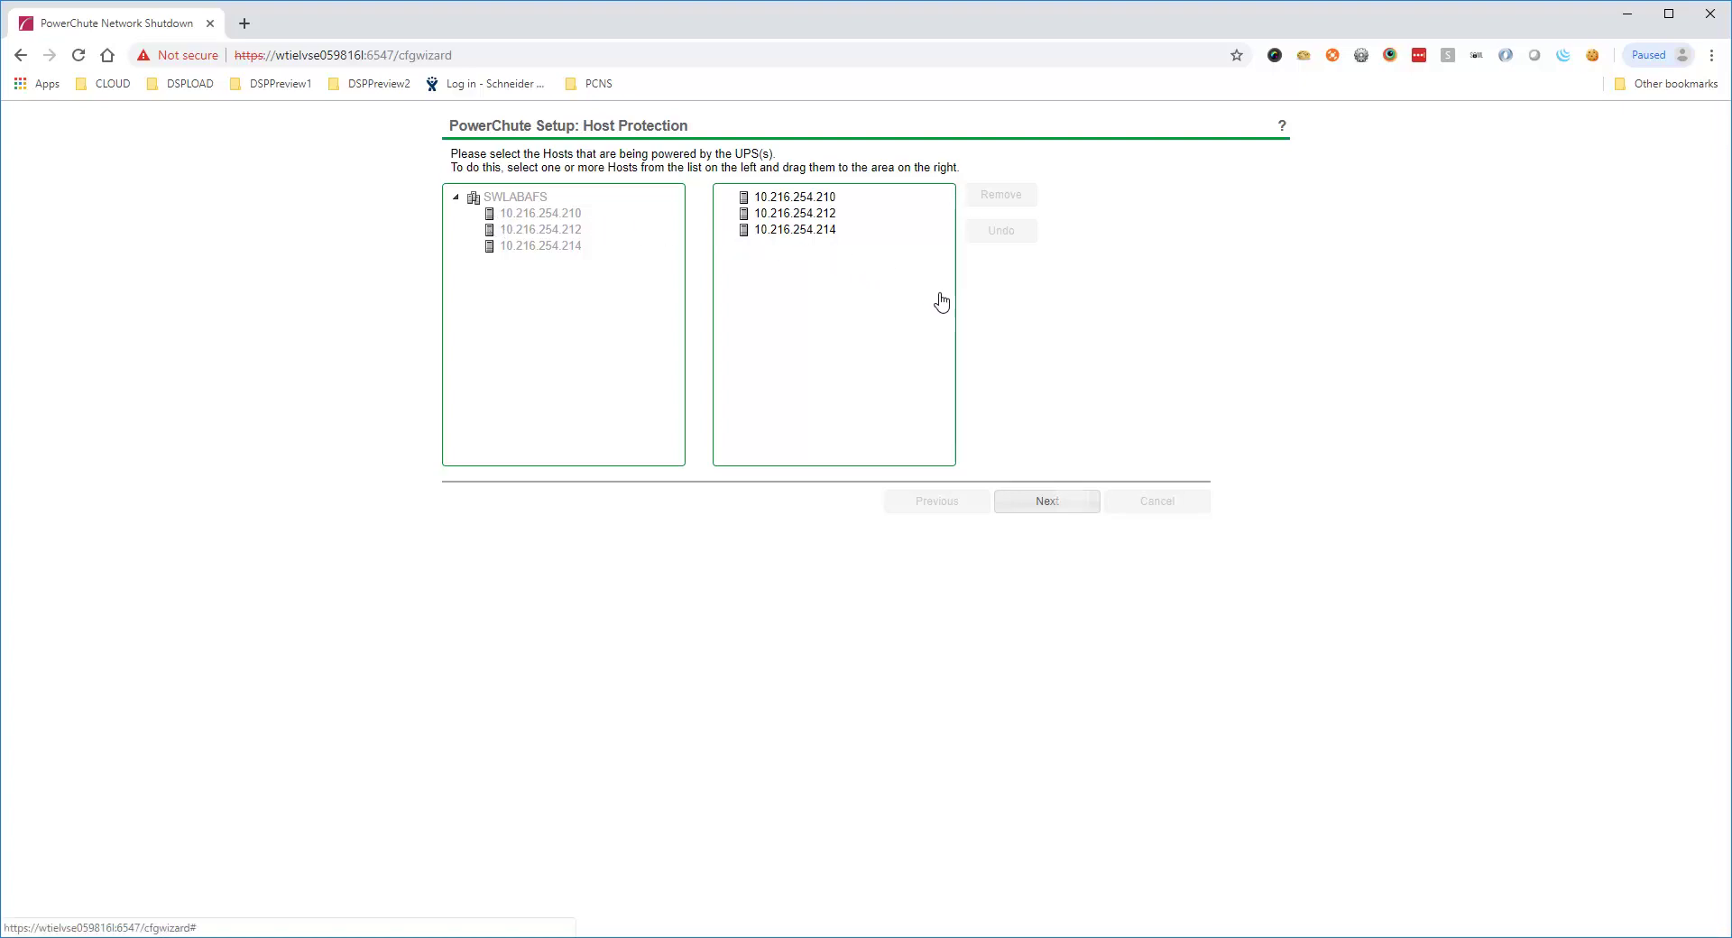
{"action": "left_click", "coordinate": [1073, 503]}
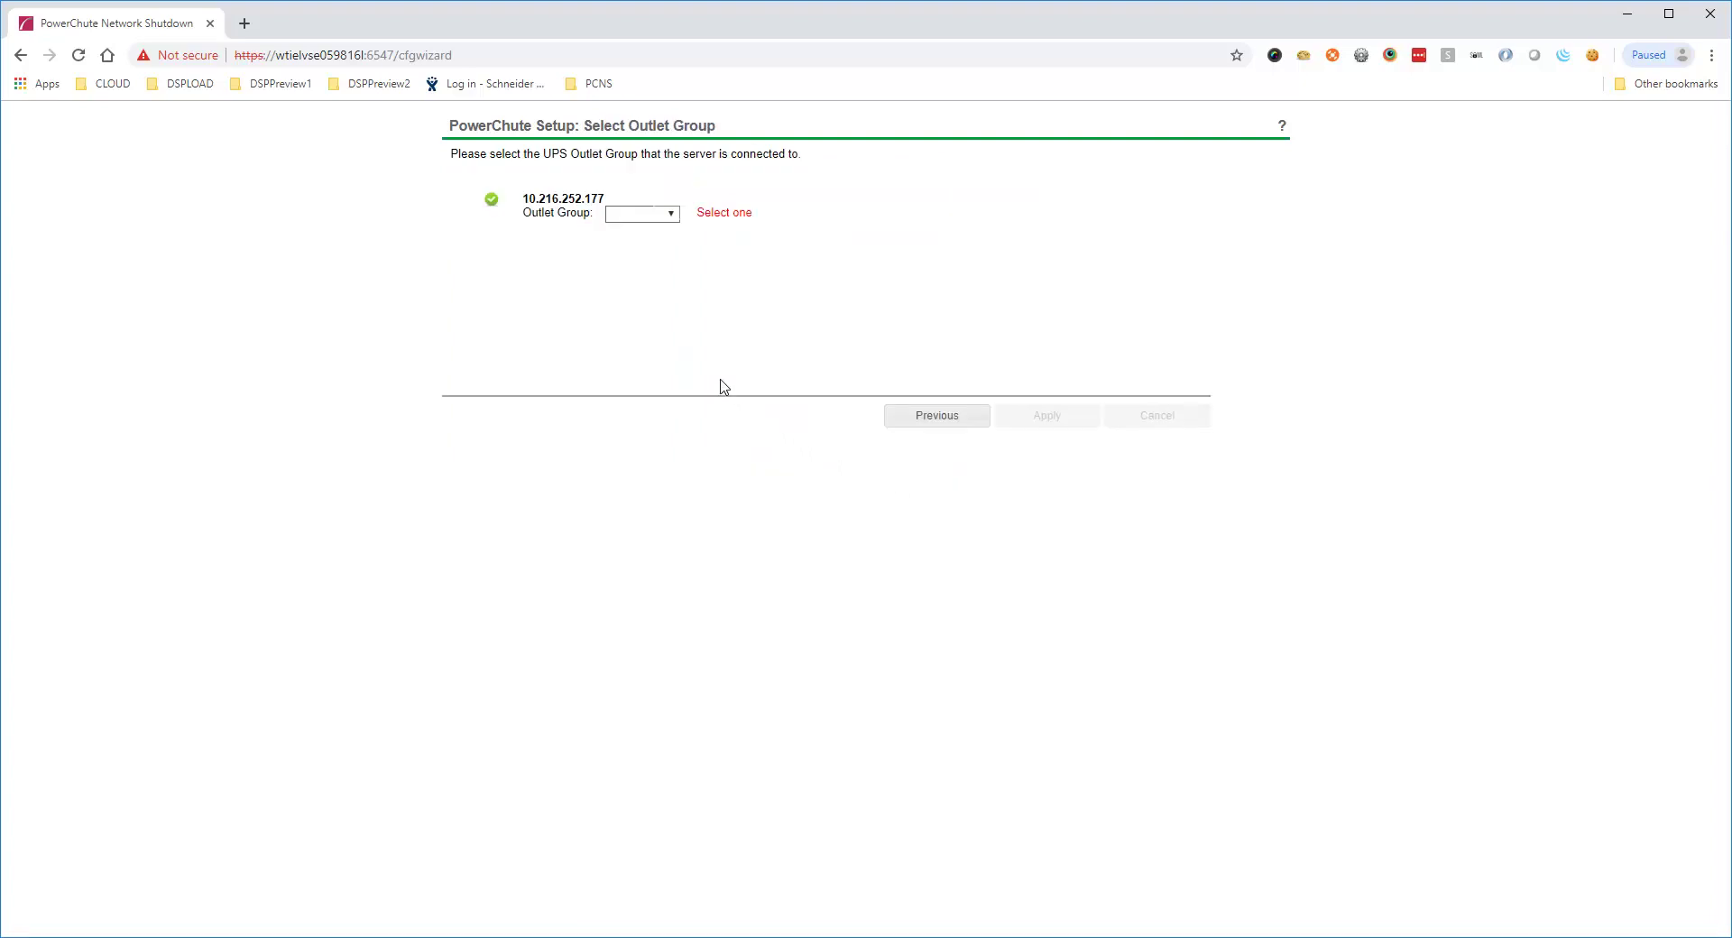
Assign the hosts to outlet group PSU1: On and apply it
{"action": "left_click", "coordinate": [672, 216]}
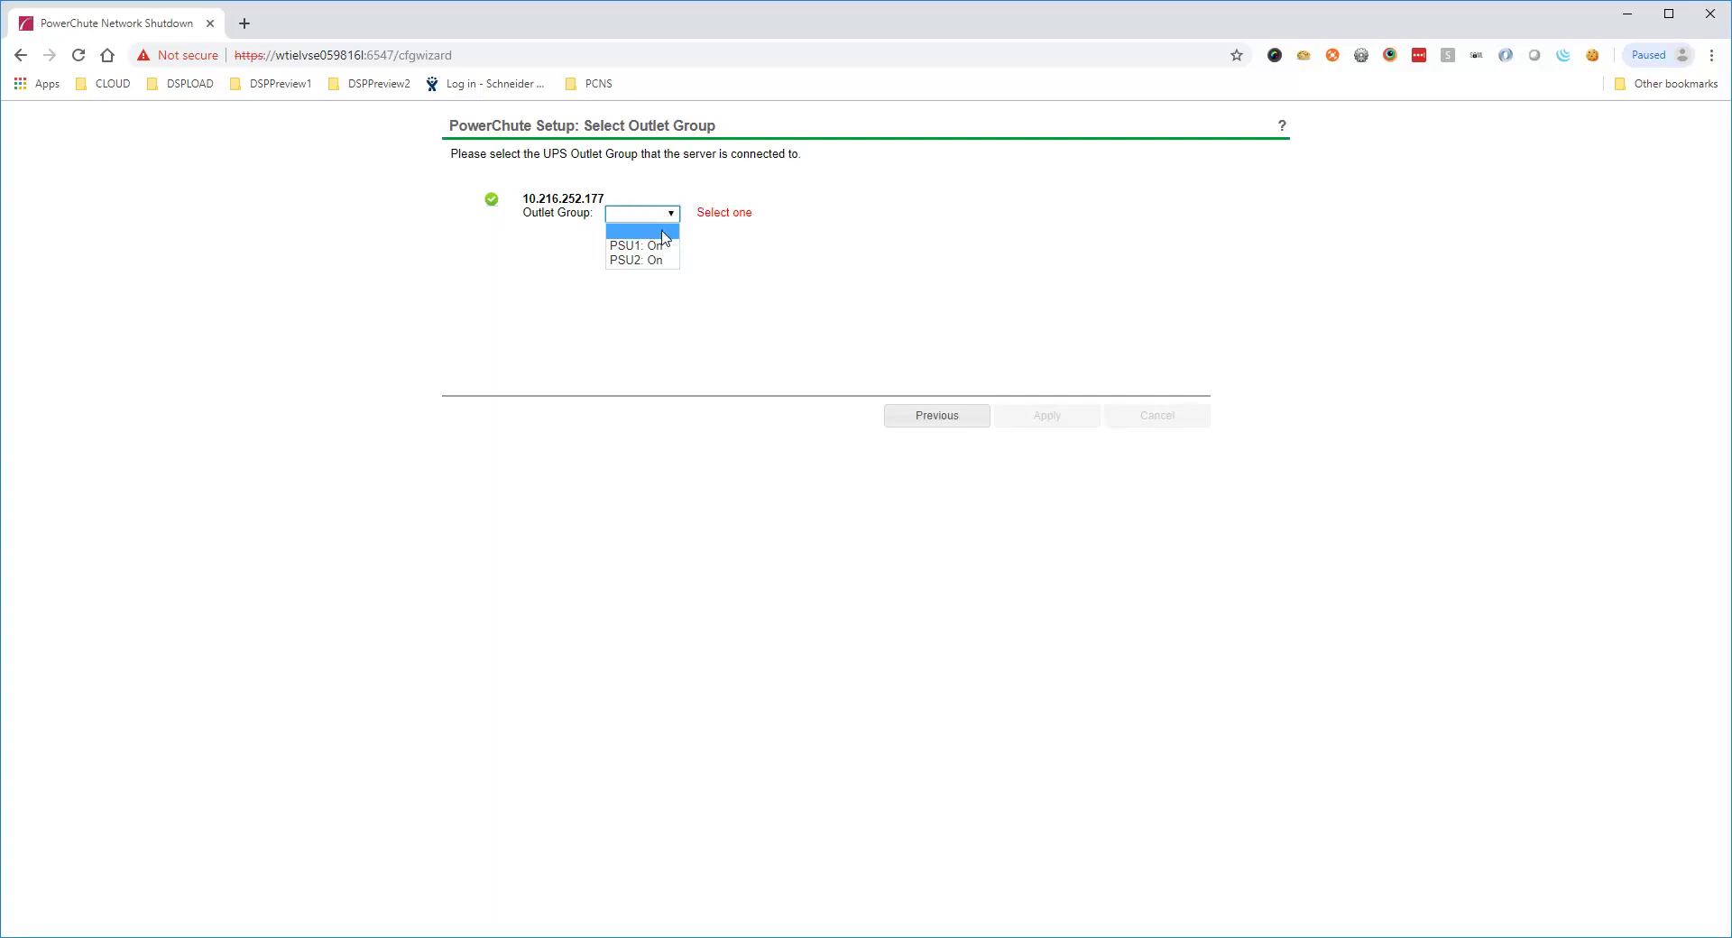
{"action": "left_click", "coordinate": [664, 248]}
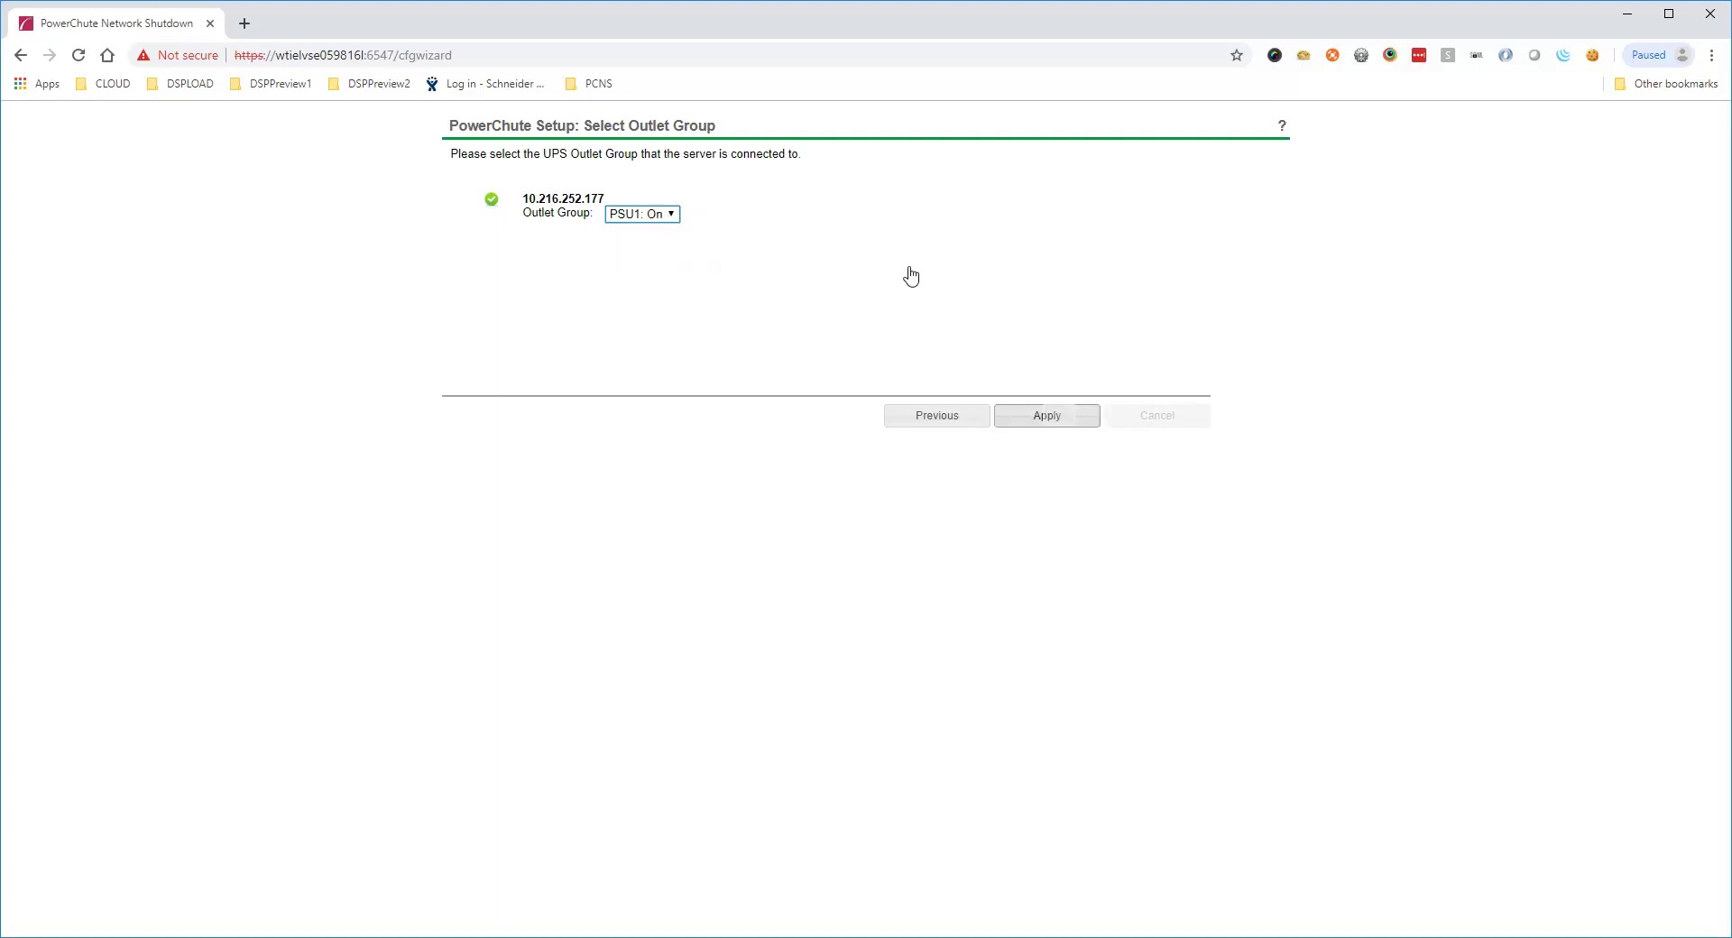
{"action": "left_click", "coordinate": [1055, 419]}
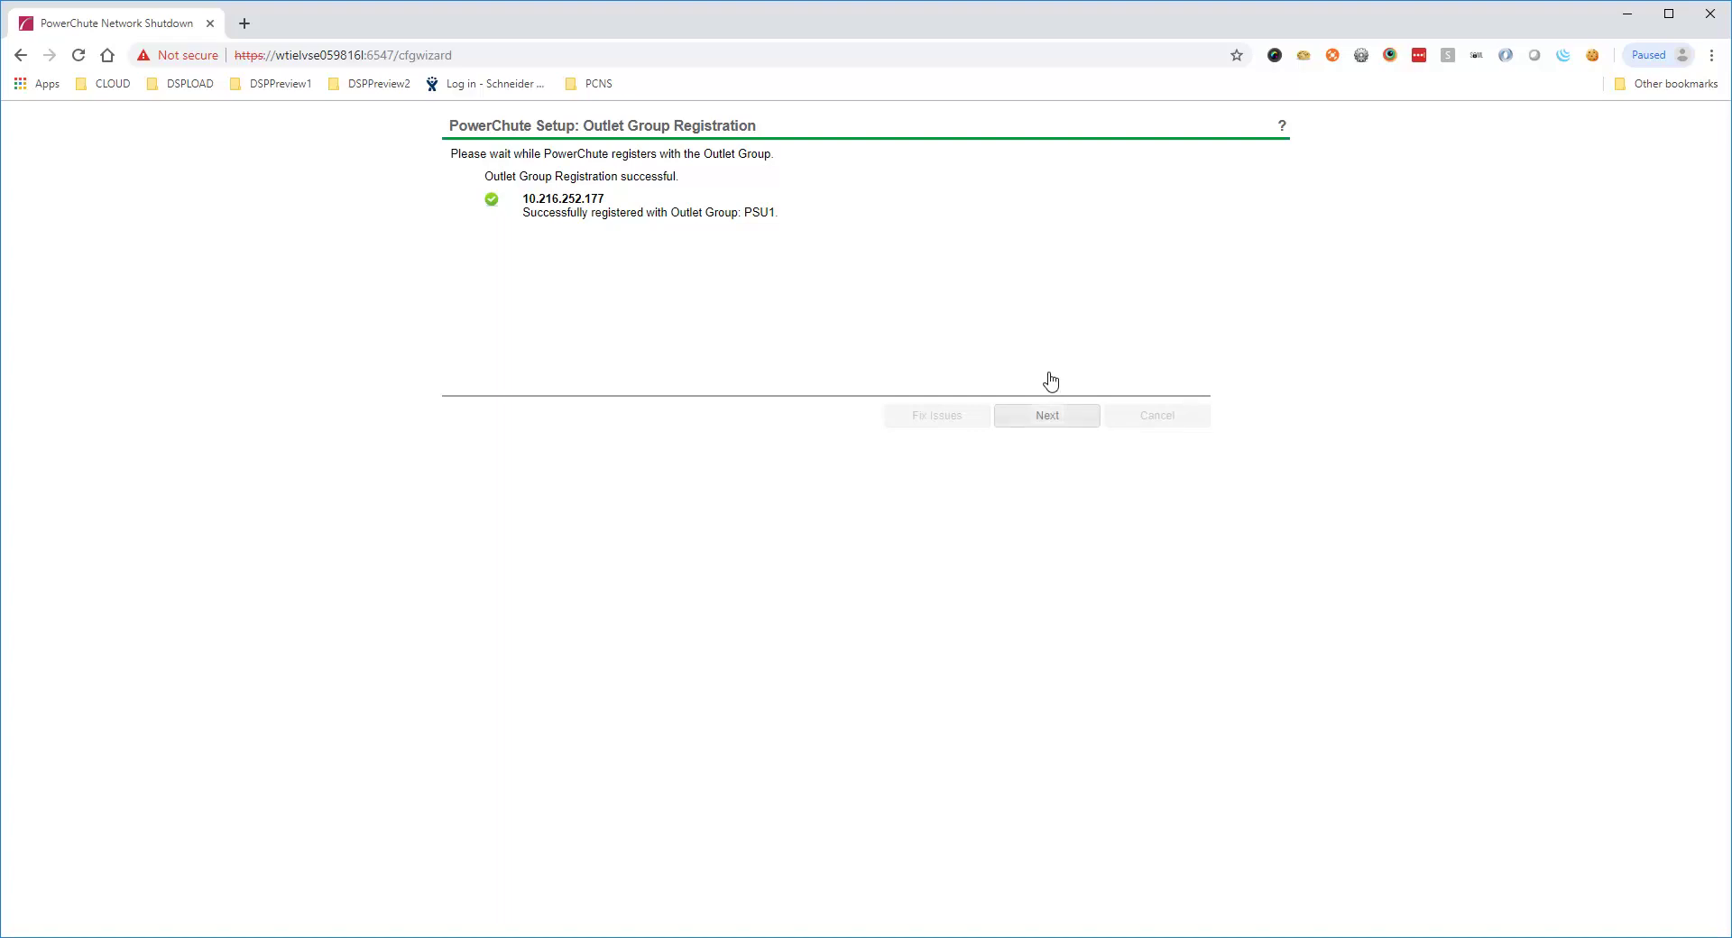
{"action": "left_click", "coordinate": [1048, 415]}
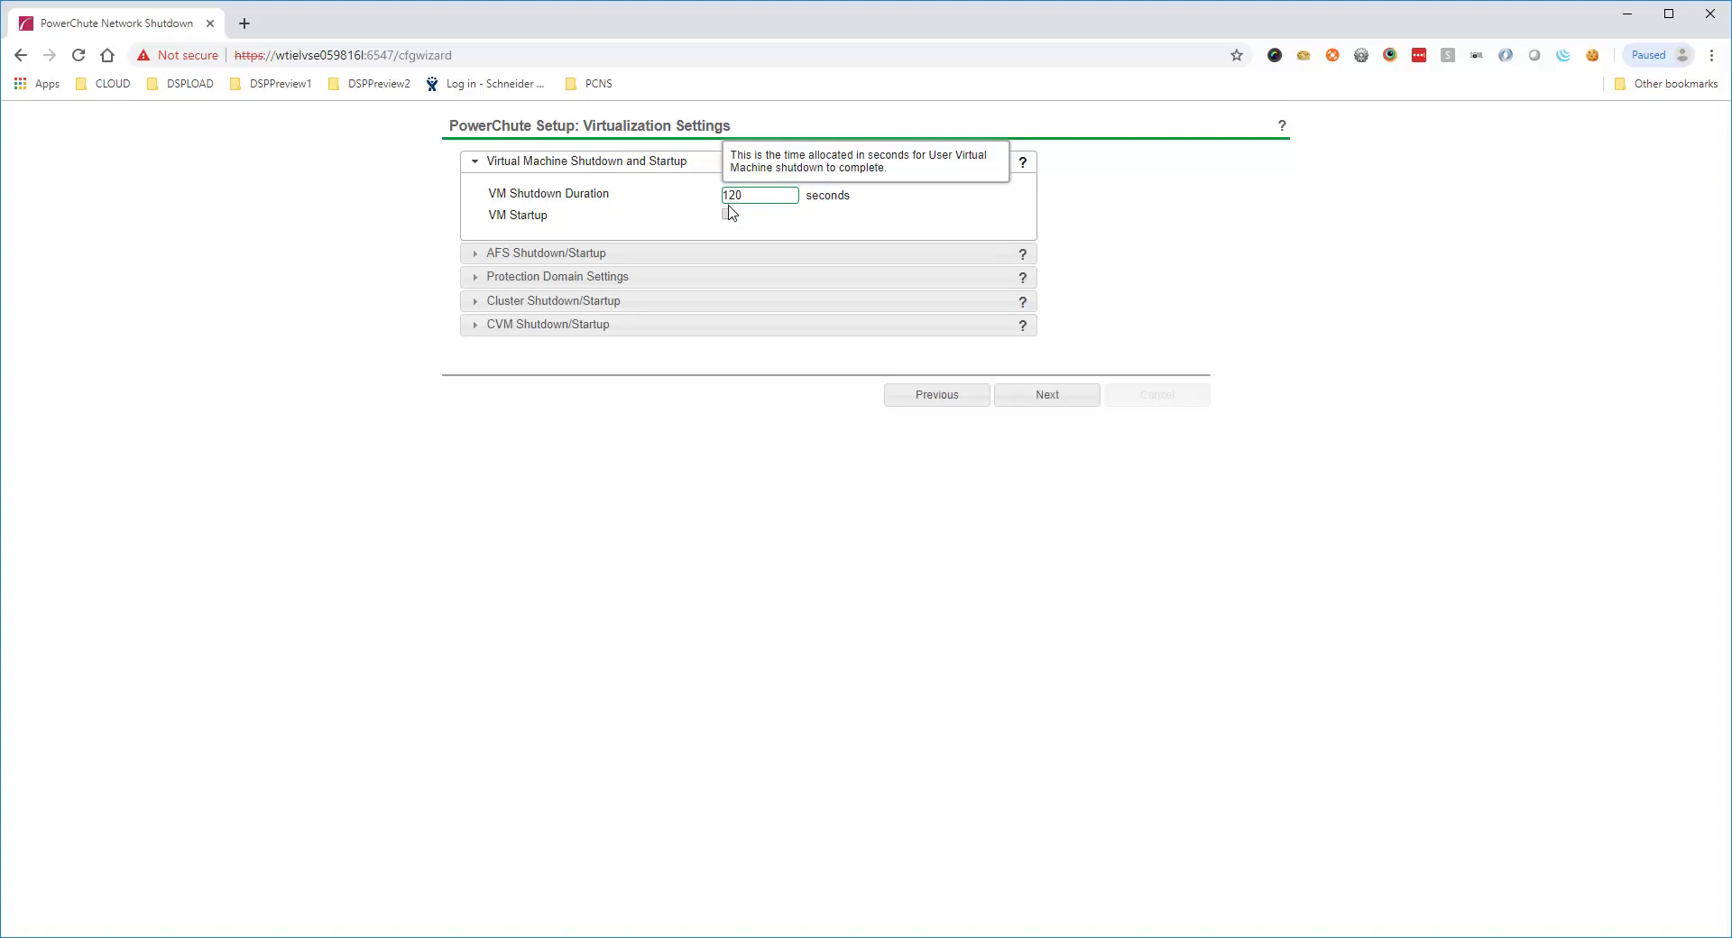
Enable VM startup and review the AFS, Protection Domain, Cluster and CVM timing sections
{"action": "left_click", "coordinate": [727, 214]}
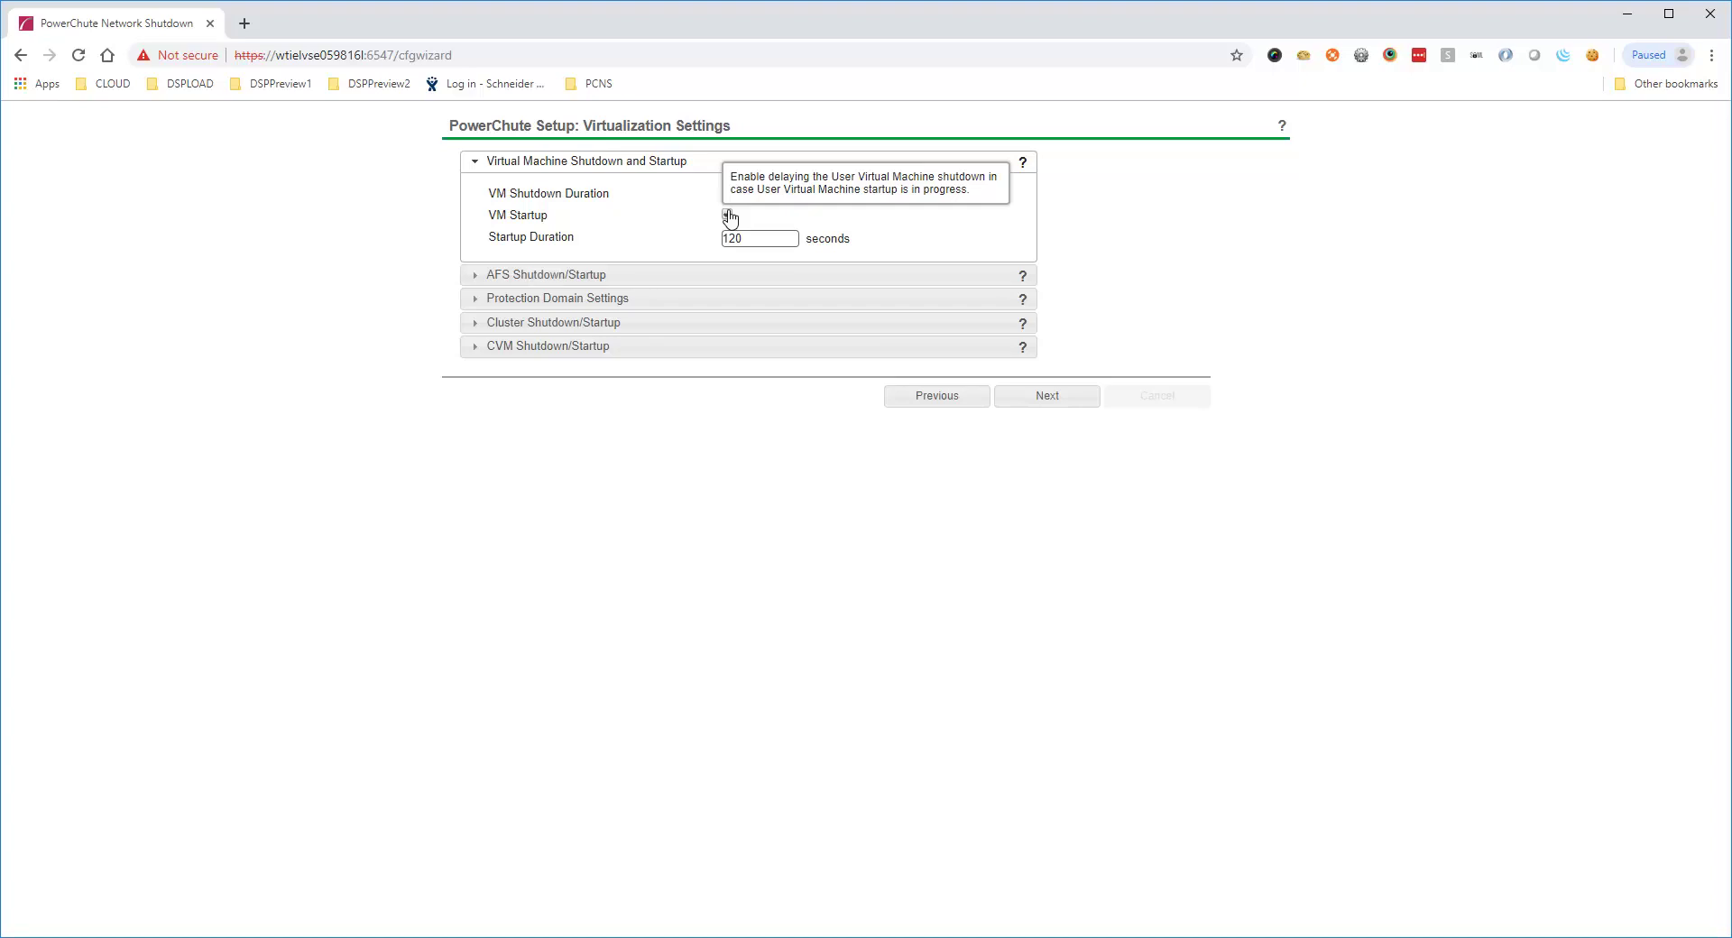
{"action": "left_click", "coordinate": [548, 276]}
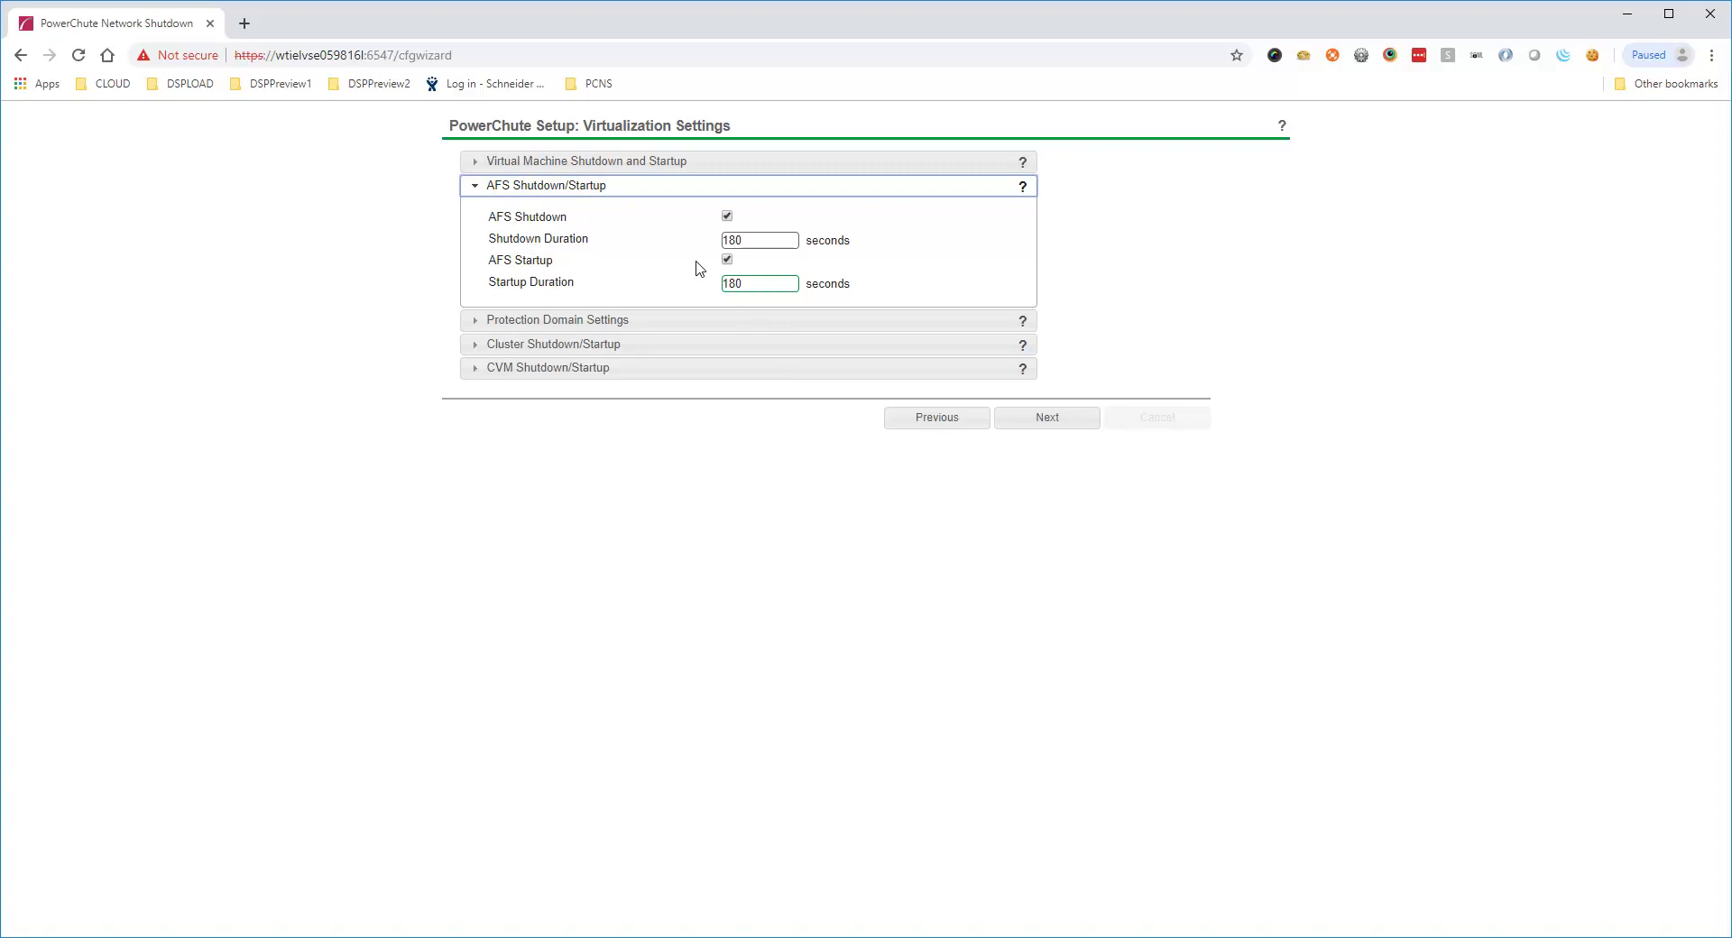
{"action": "mouse_move", "coordinate": [698, 269]}
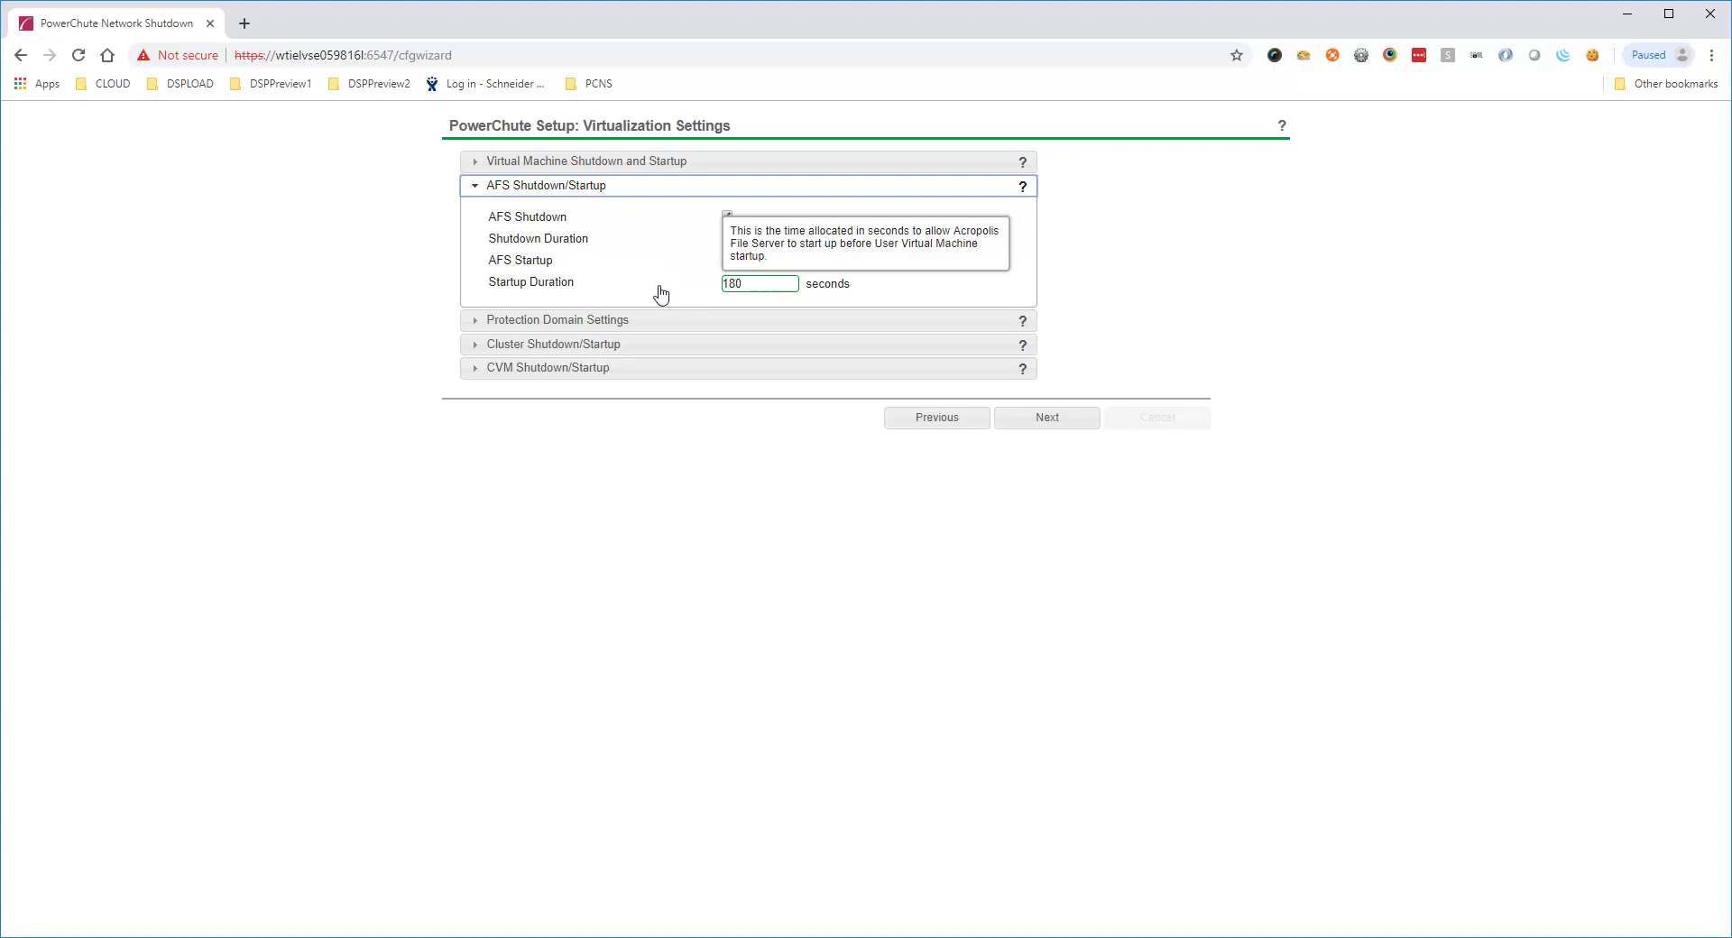
{"action": "left_click", "coordinate": [652, 321]}
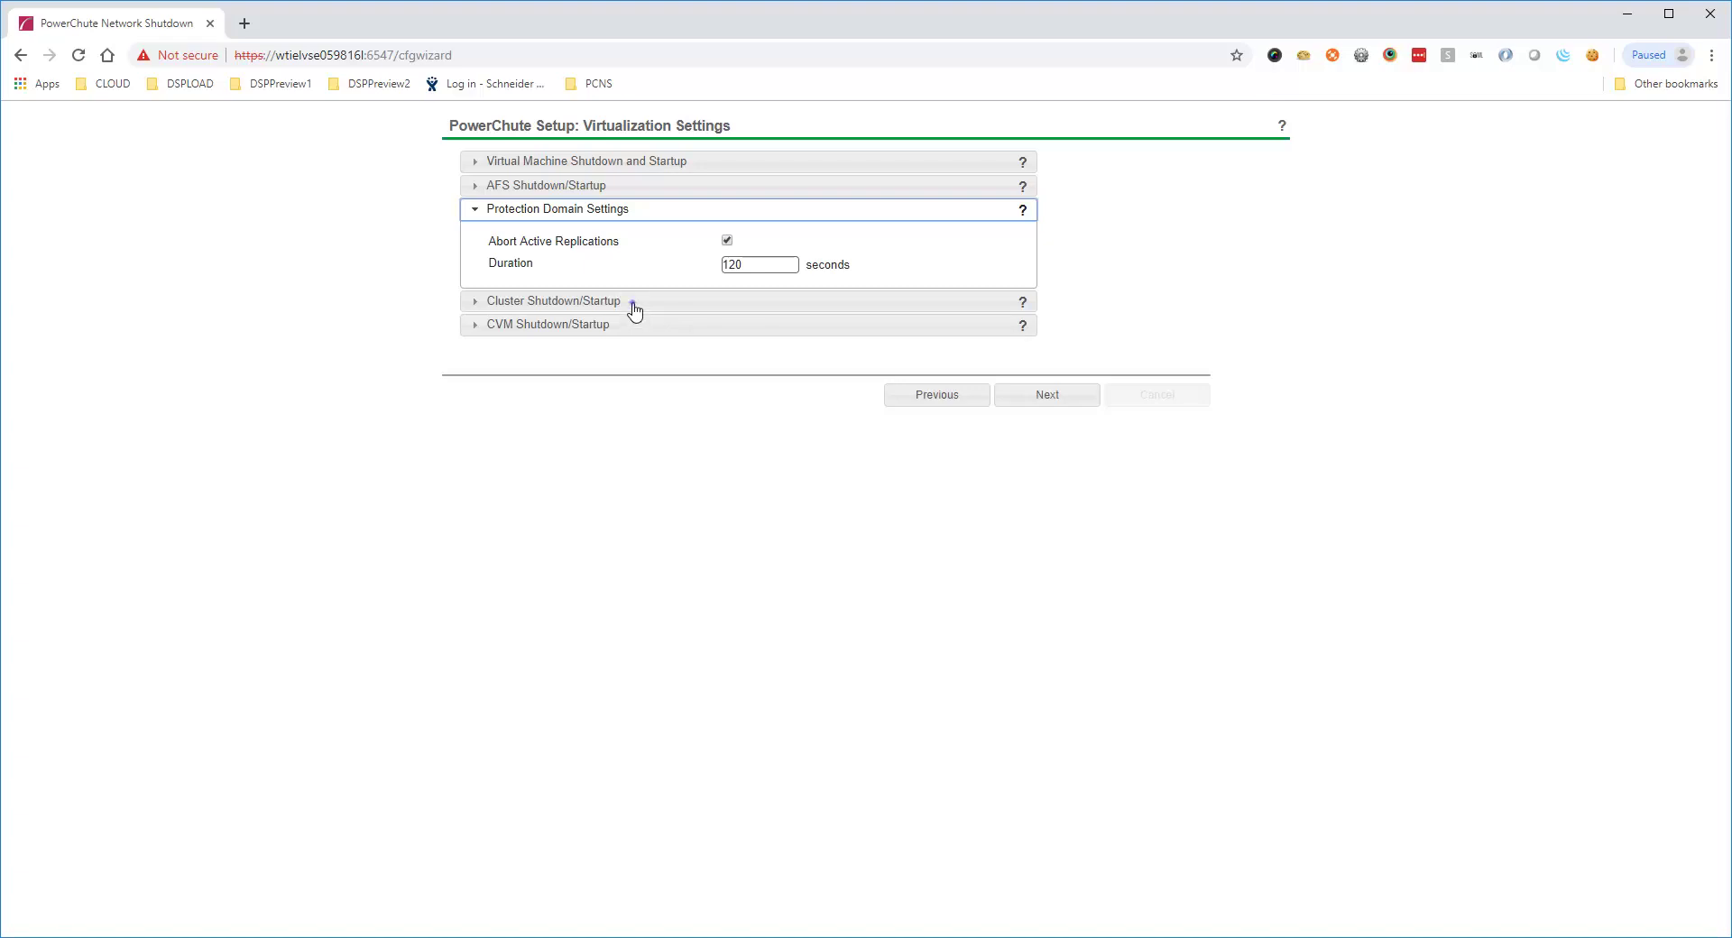
{"action": "left_click", "coordinate": [632, 302]}
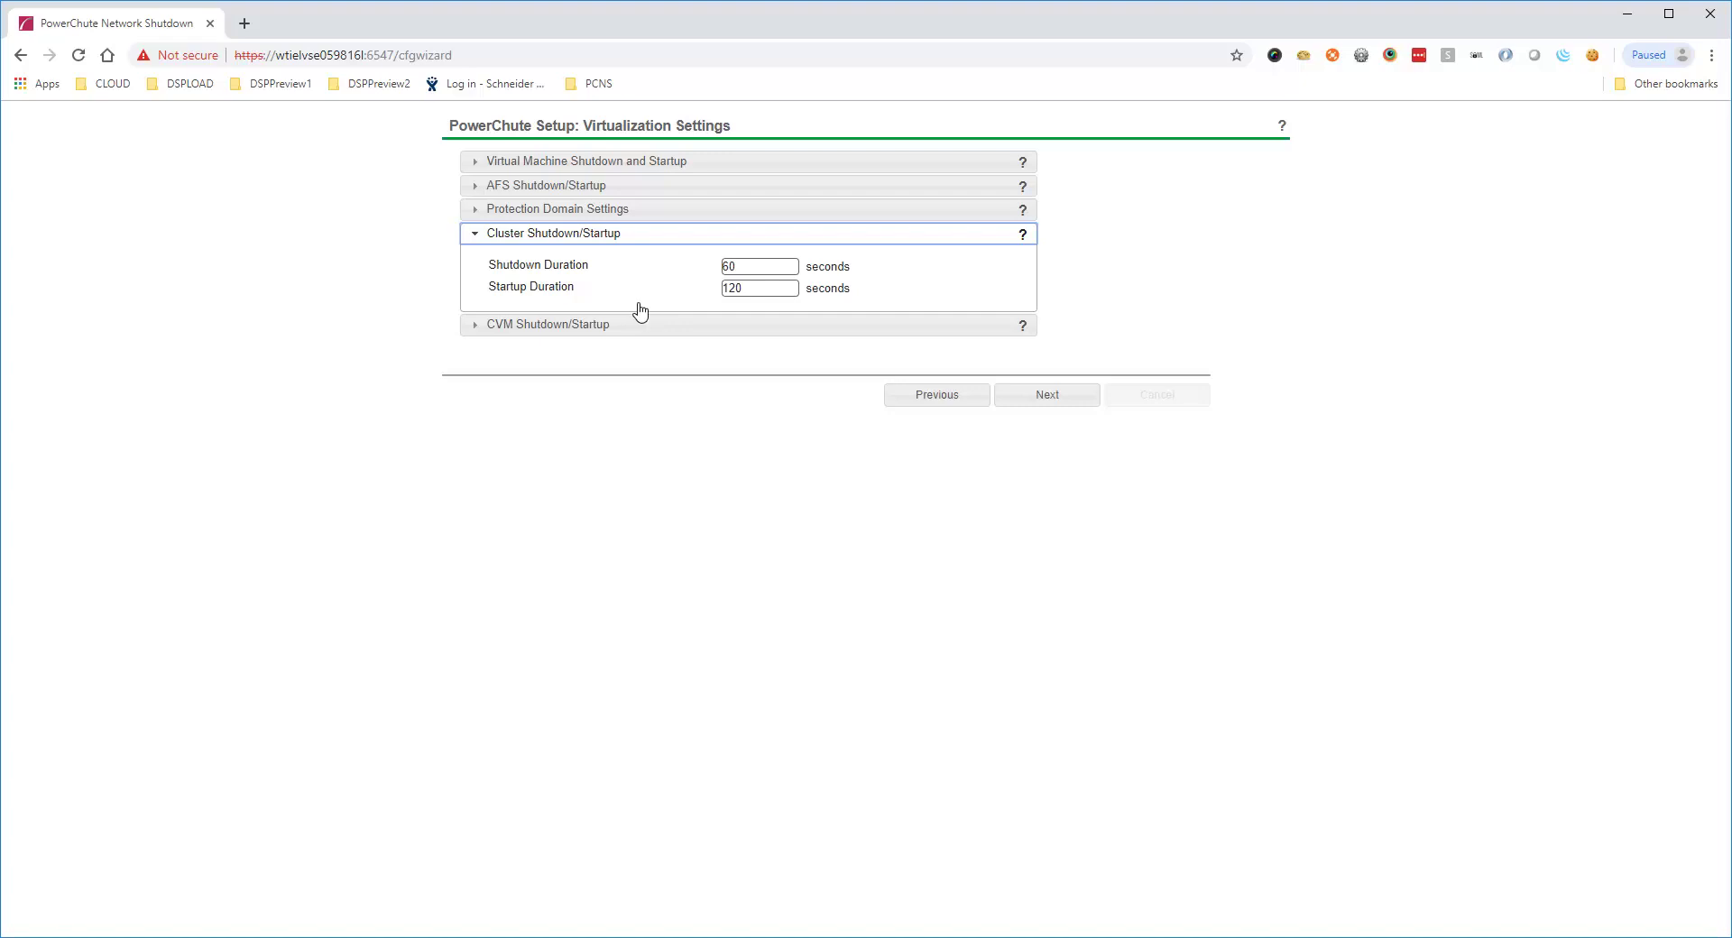
{"action": "left_click", "coordinate": [660, 327]}
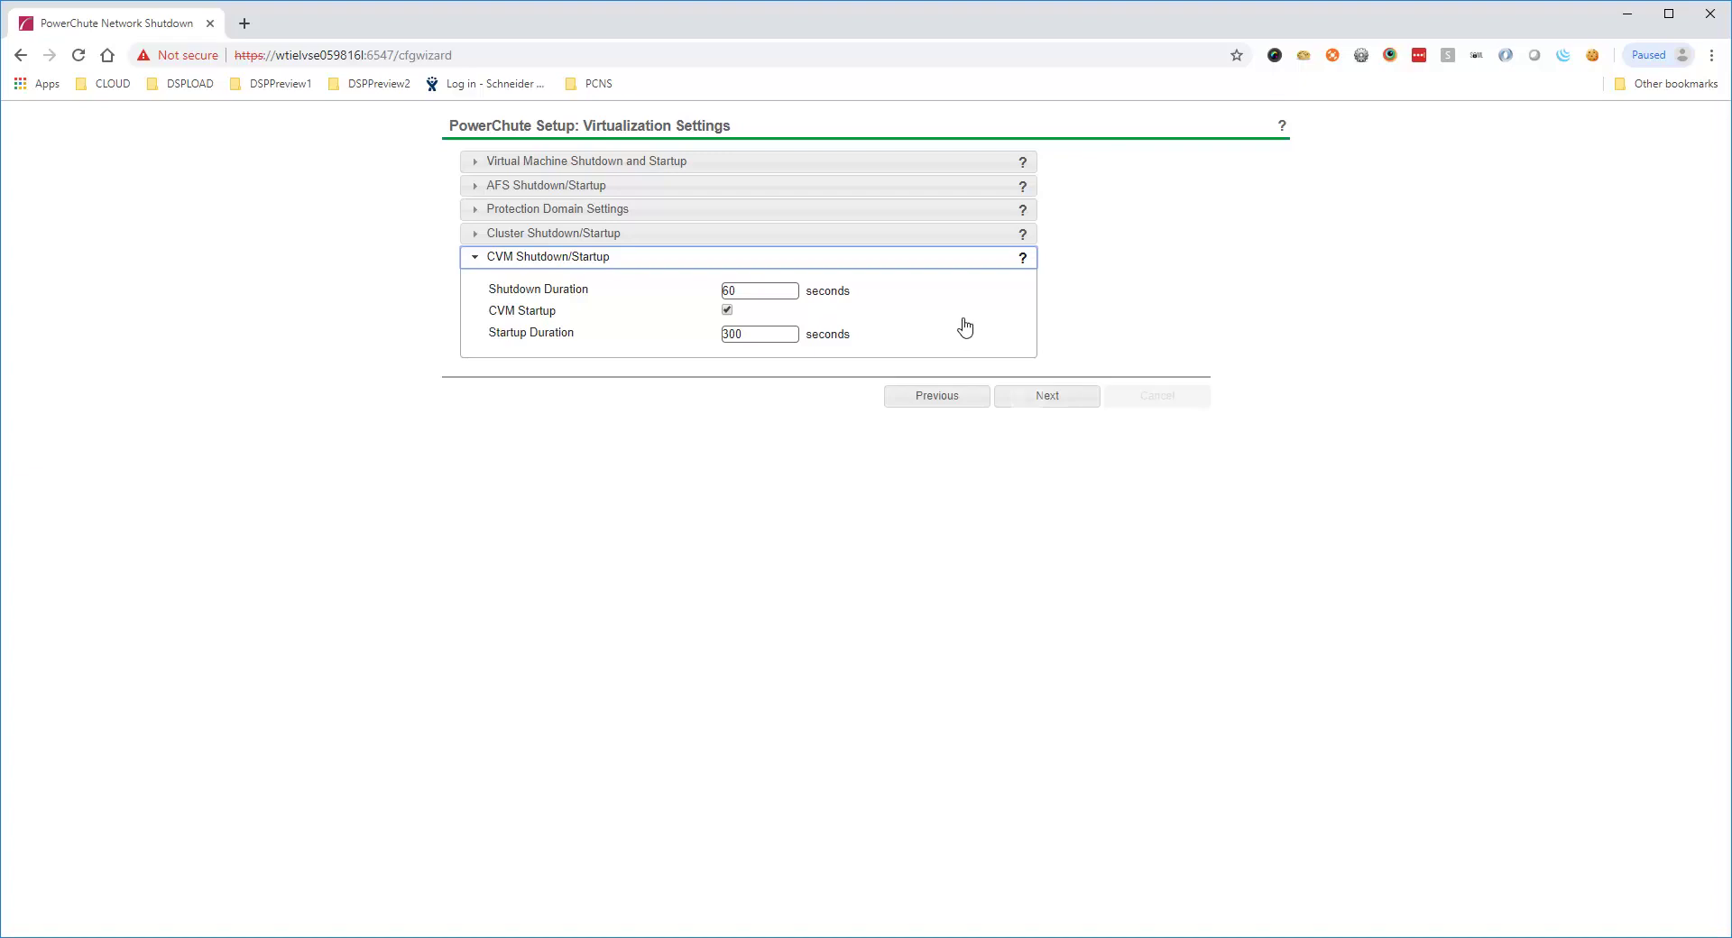
{"action": "left_click", "coordinate": [1025, 399]}
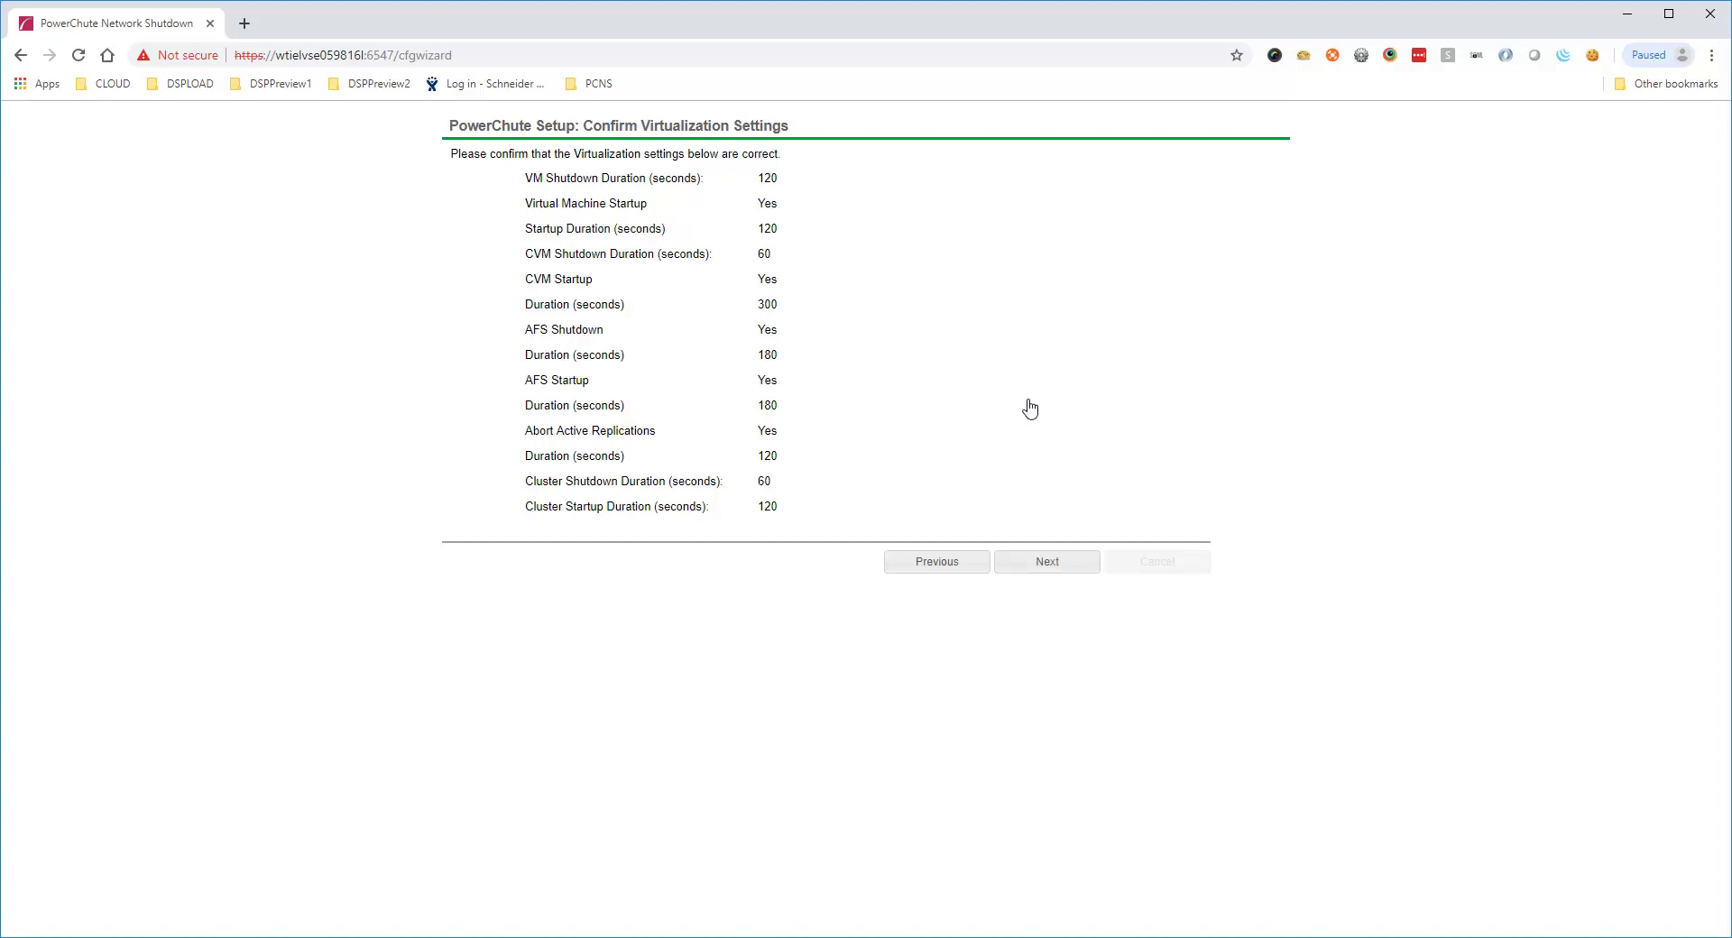
Accept the virtualization settings, choose 'Turn off the UPS', and finish the wizard
{"action": "left_click", "coordinate": [1044, 567]}
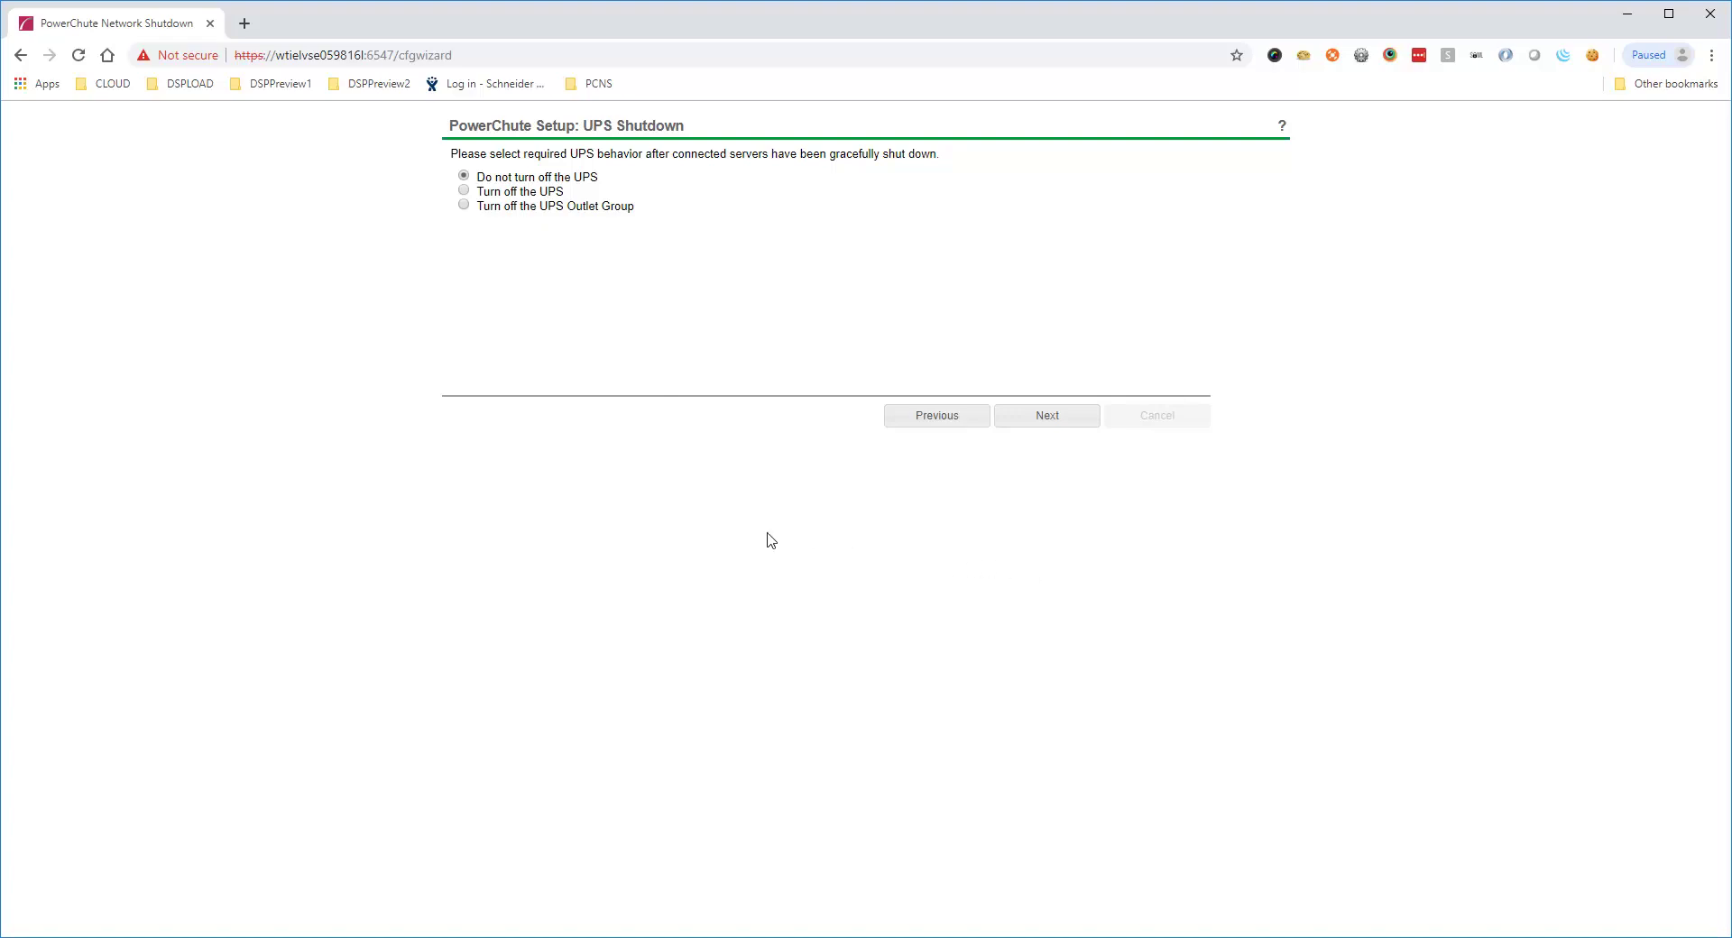
{"action": "left_click", "coordinate": [464, 190]}
{"action": "left_click", "coordinate": [1035, 417]}
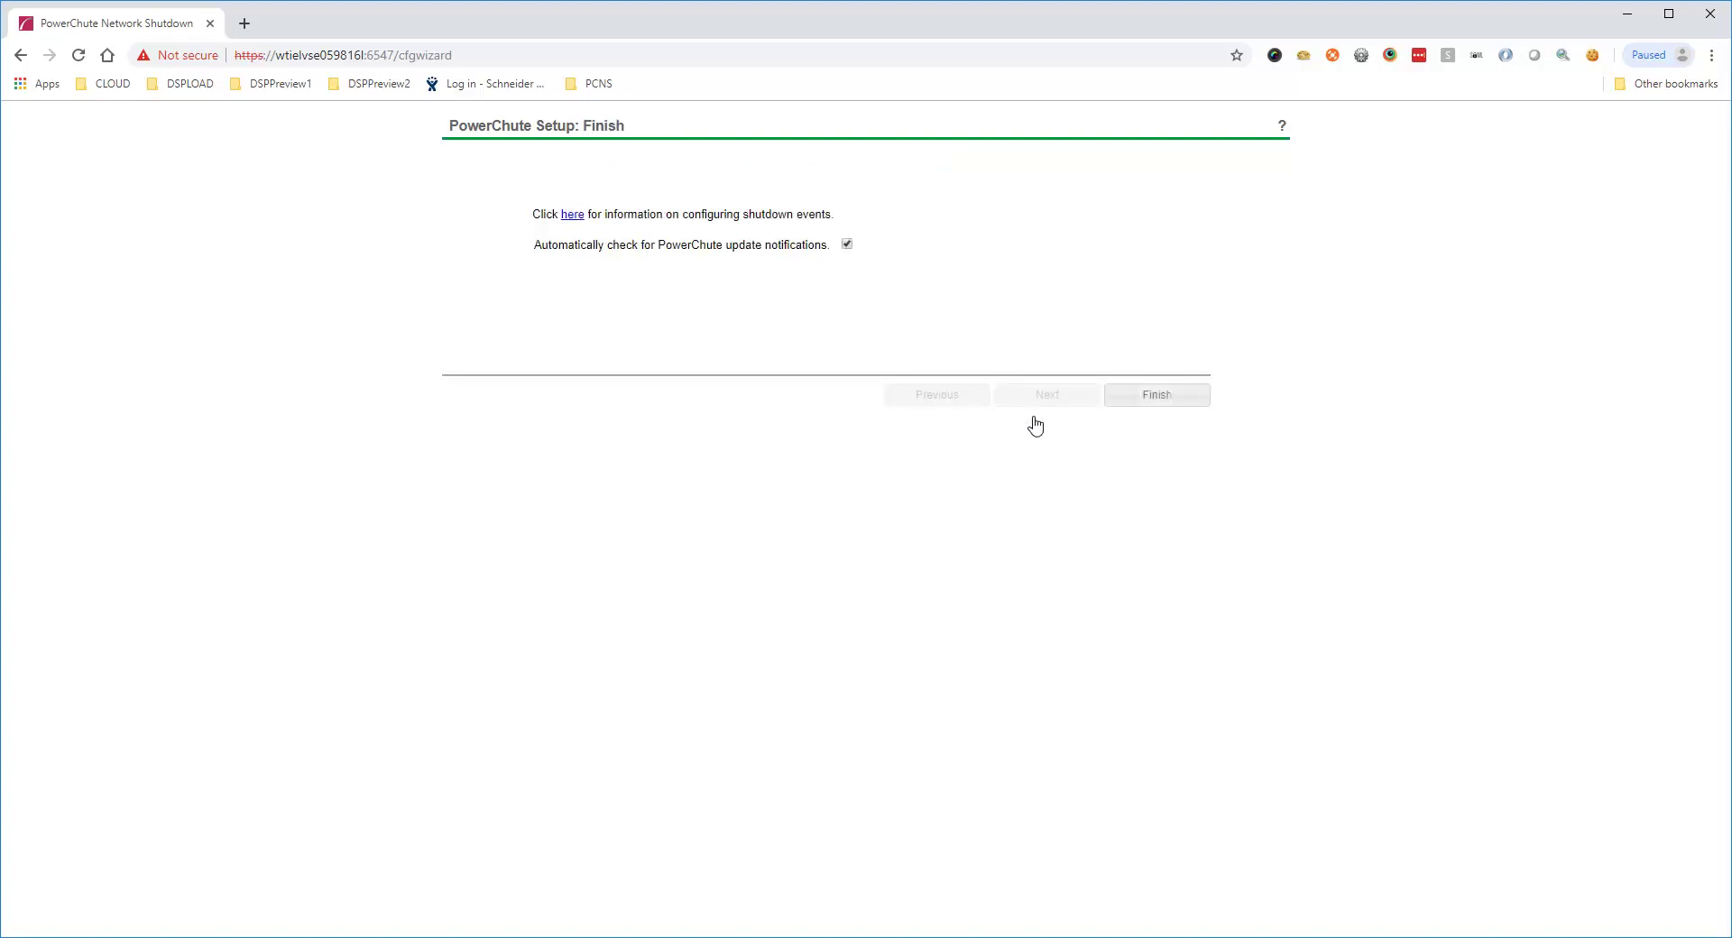
{"action": "left_click", "coordinate": [1157, 397]}
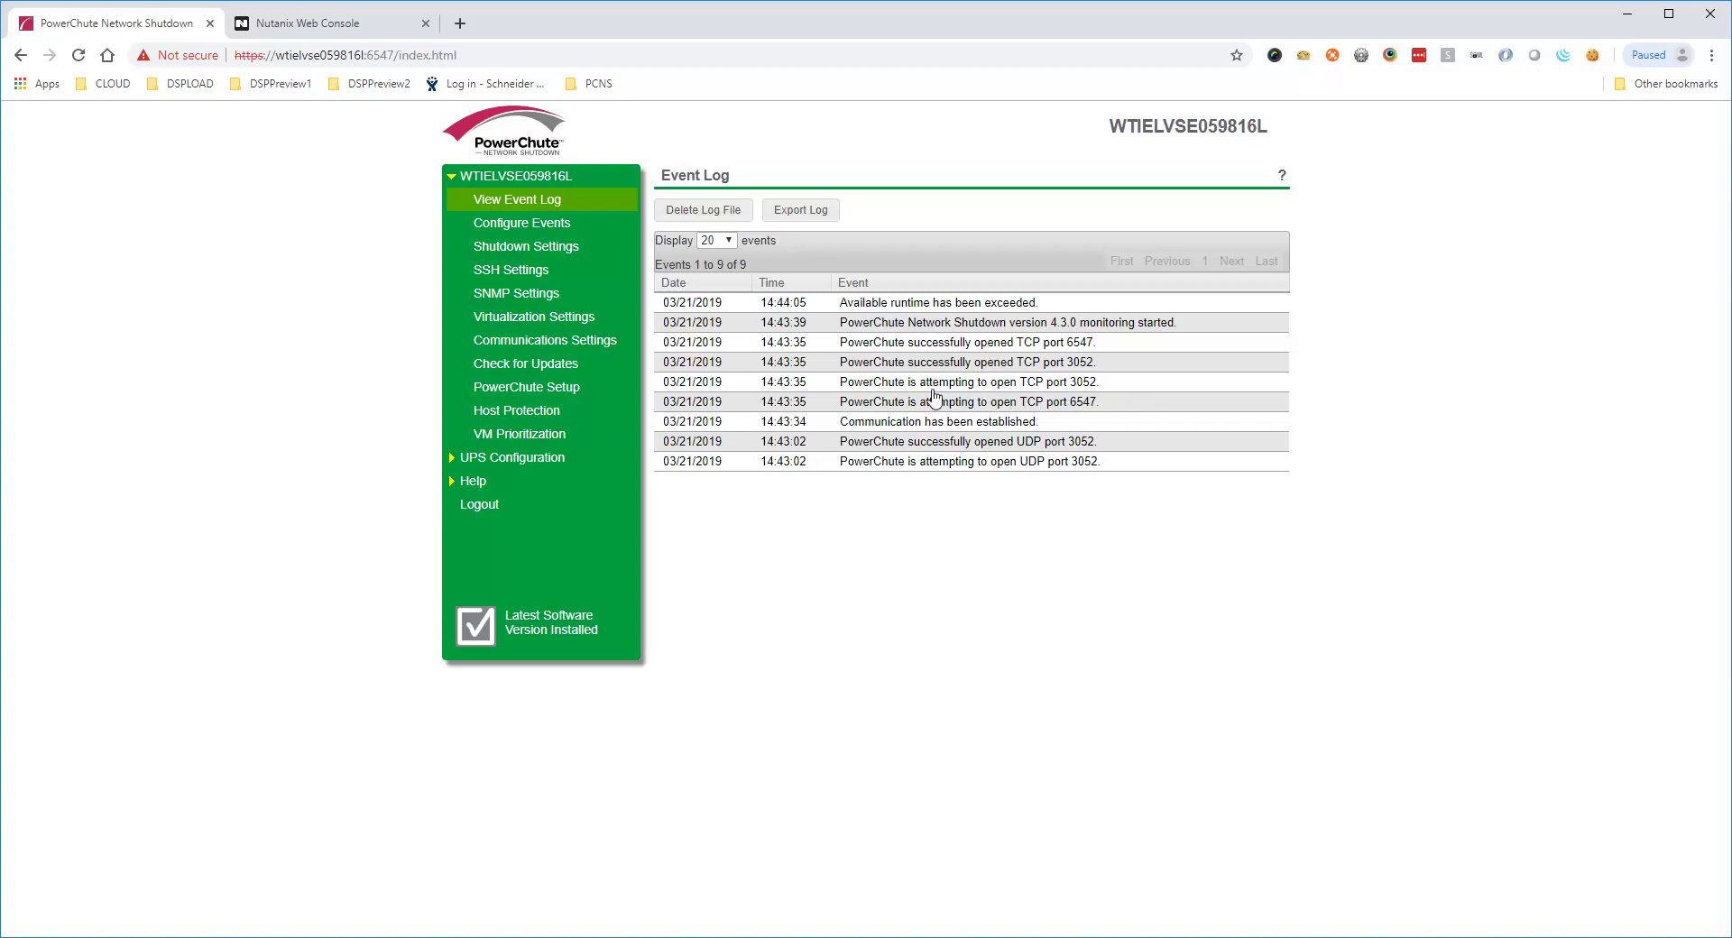
Enable shutdown on the UPS On Battery event with a 20-second delay
{"action": "left_click", "coordinate": [532, 226]}
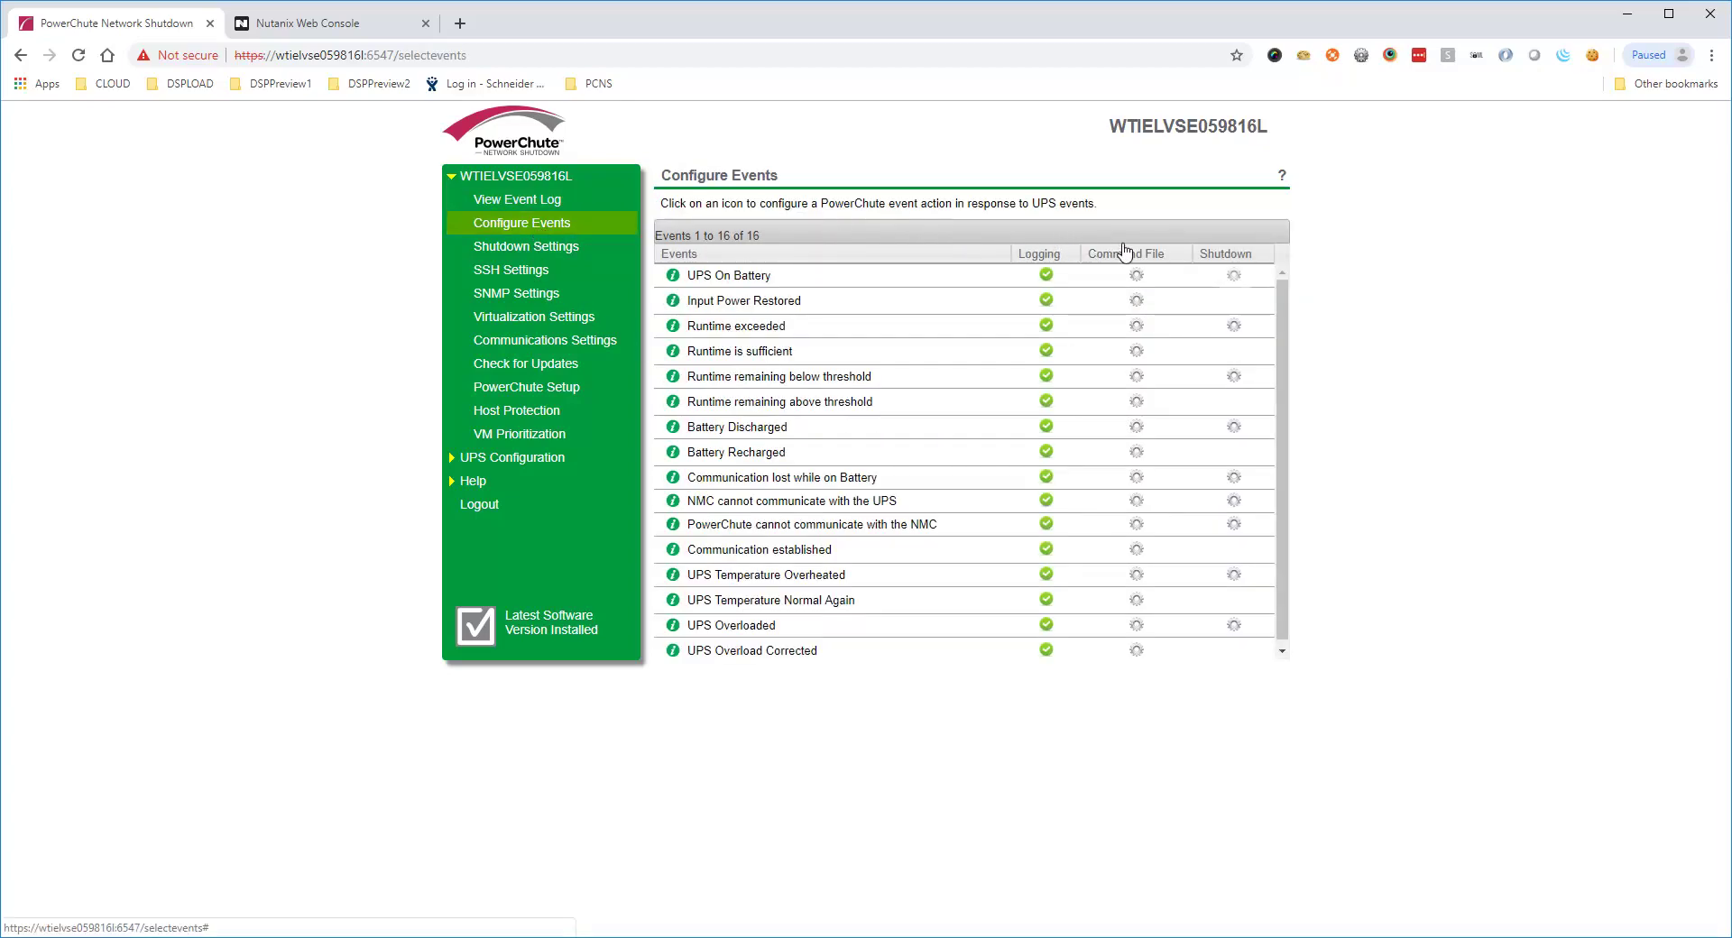
{"action": "left_click", "coordinate": [1234, 276]}
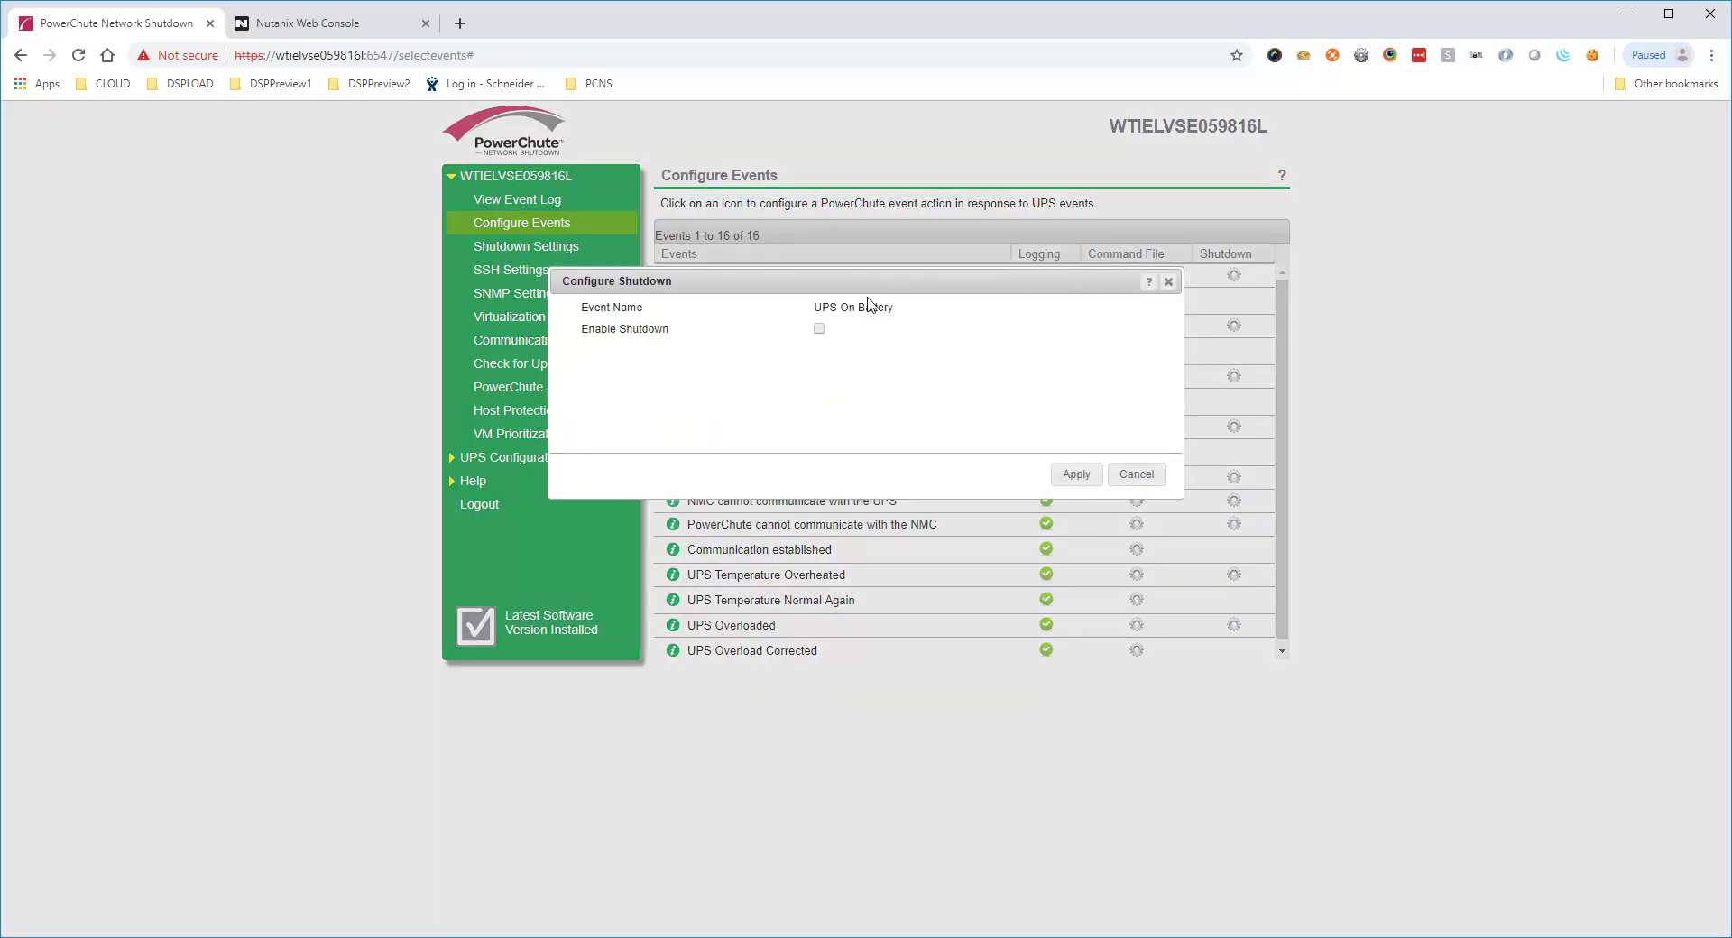
{"action": "left_click", "coordinate": [819, 329]}
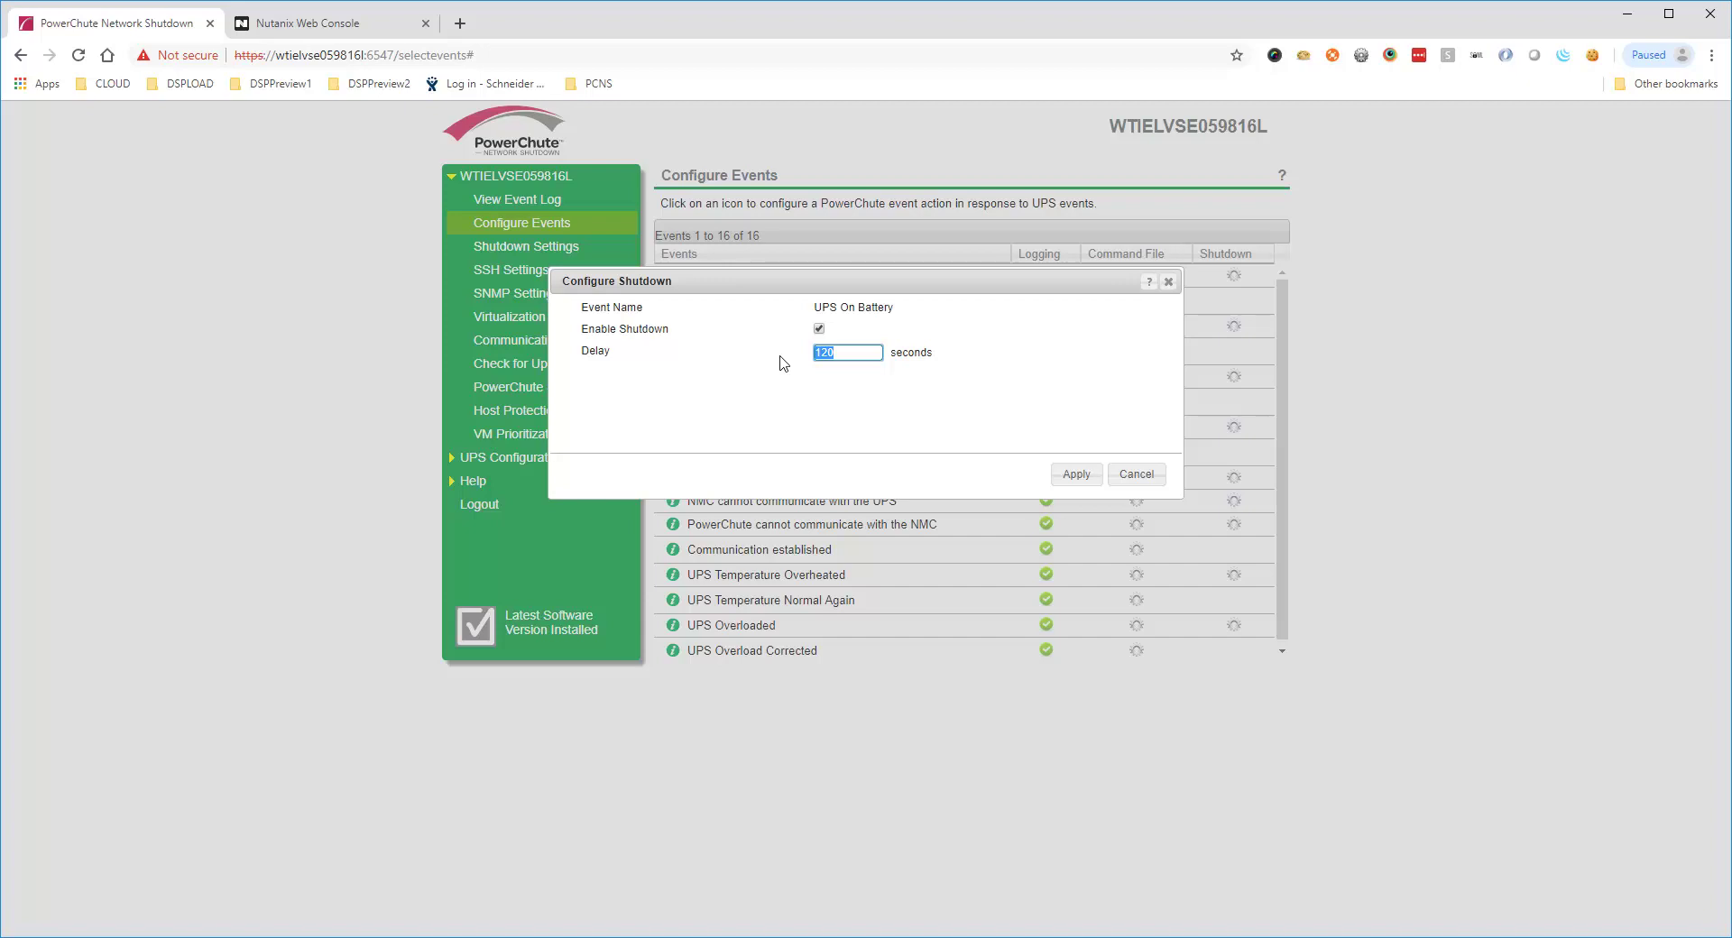
{"action": "type", "text": "20"}
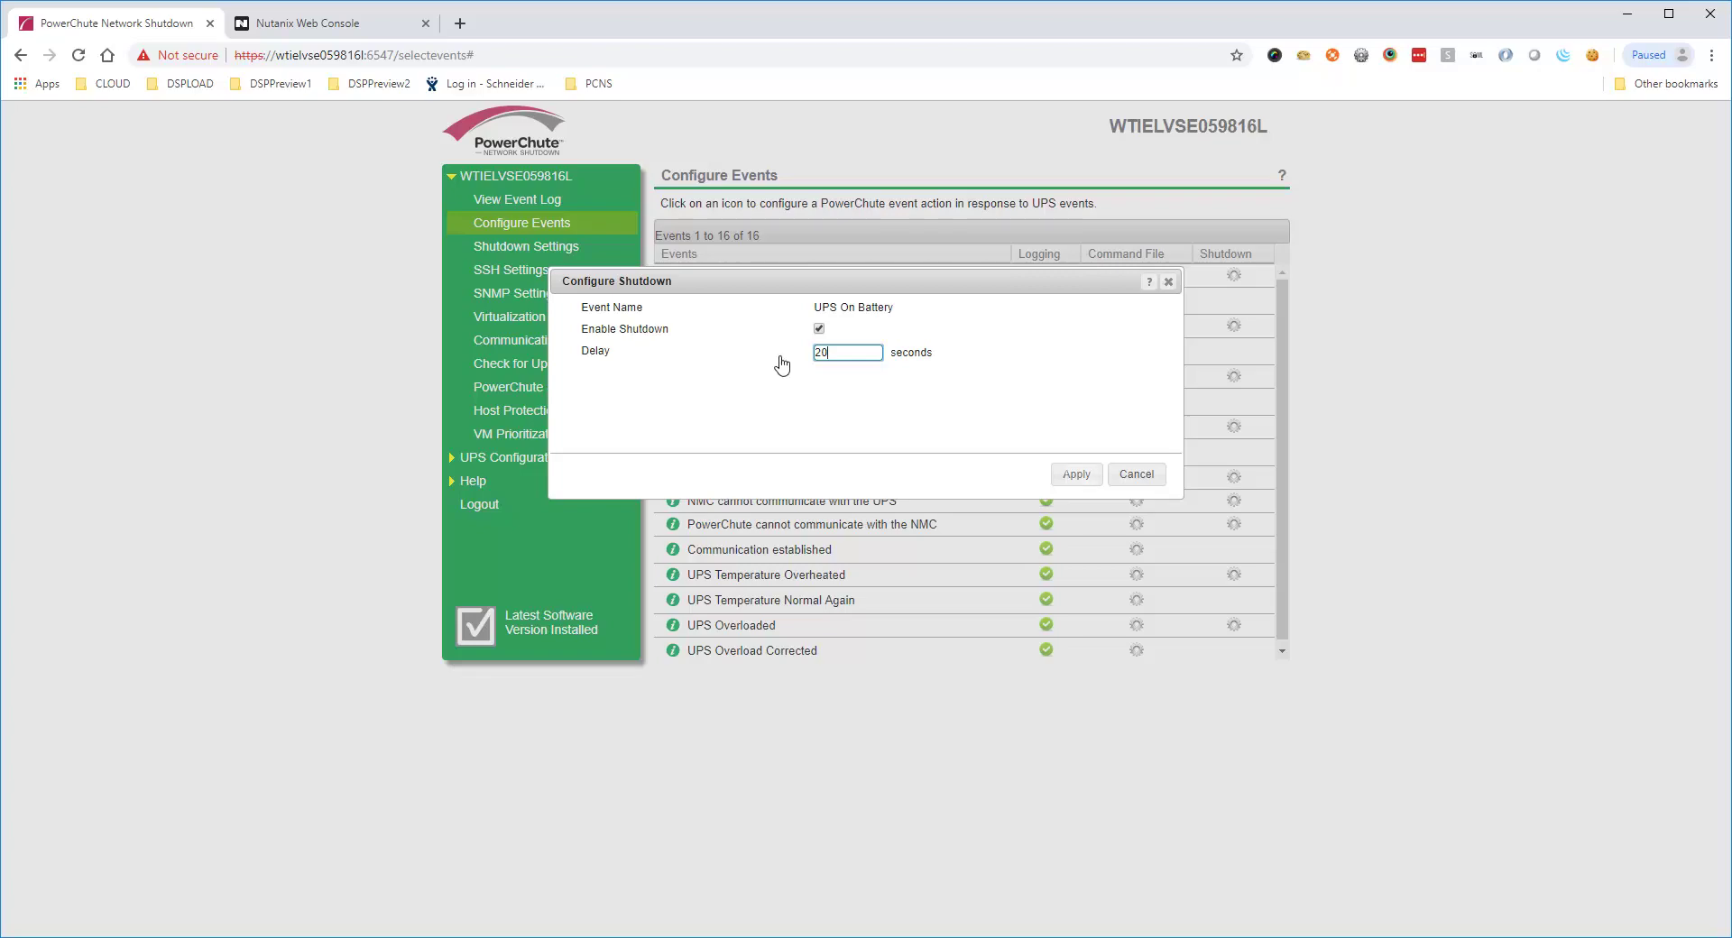
{"action": "left_click", "coordinate": [1078, 474]}
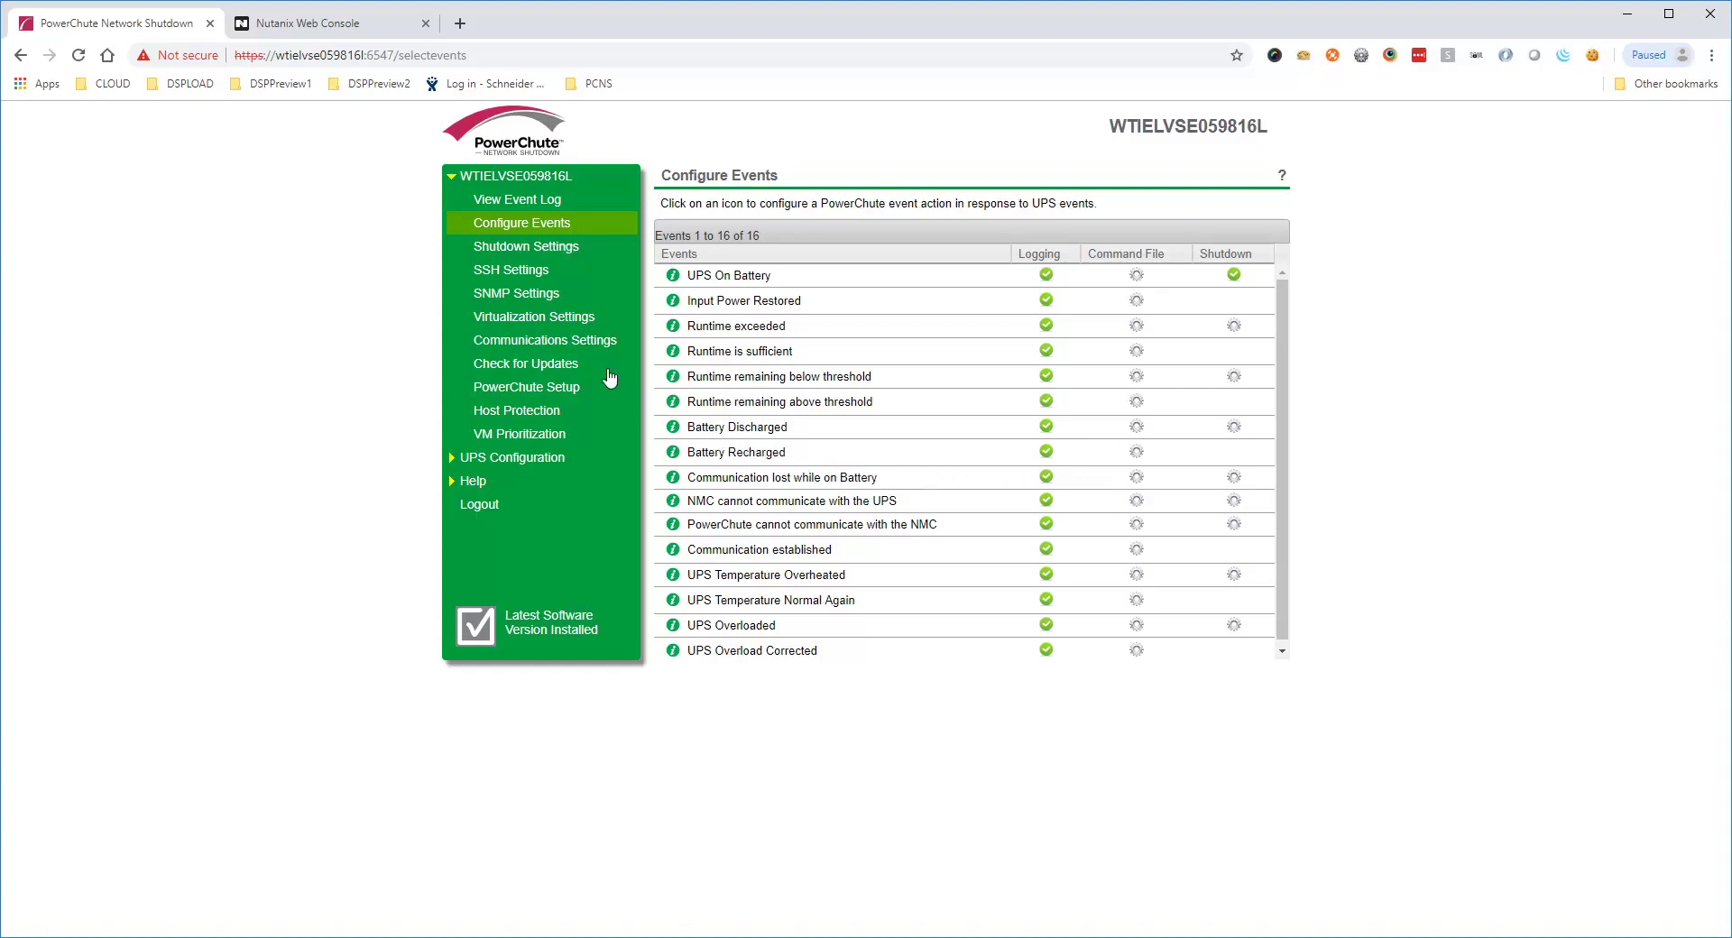
{"action": "left_click", "coordinate": [560, 261]}
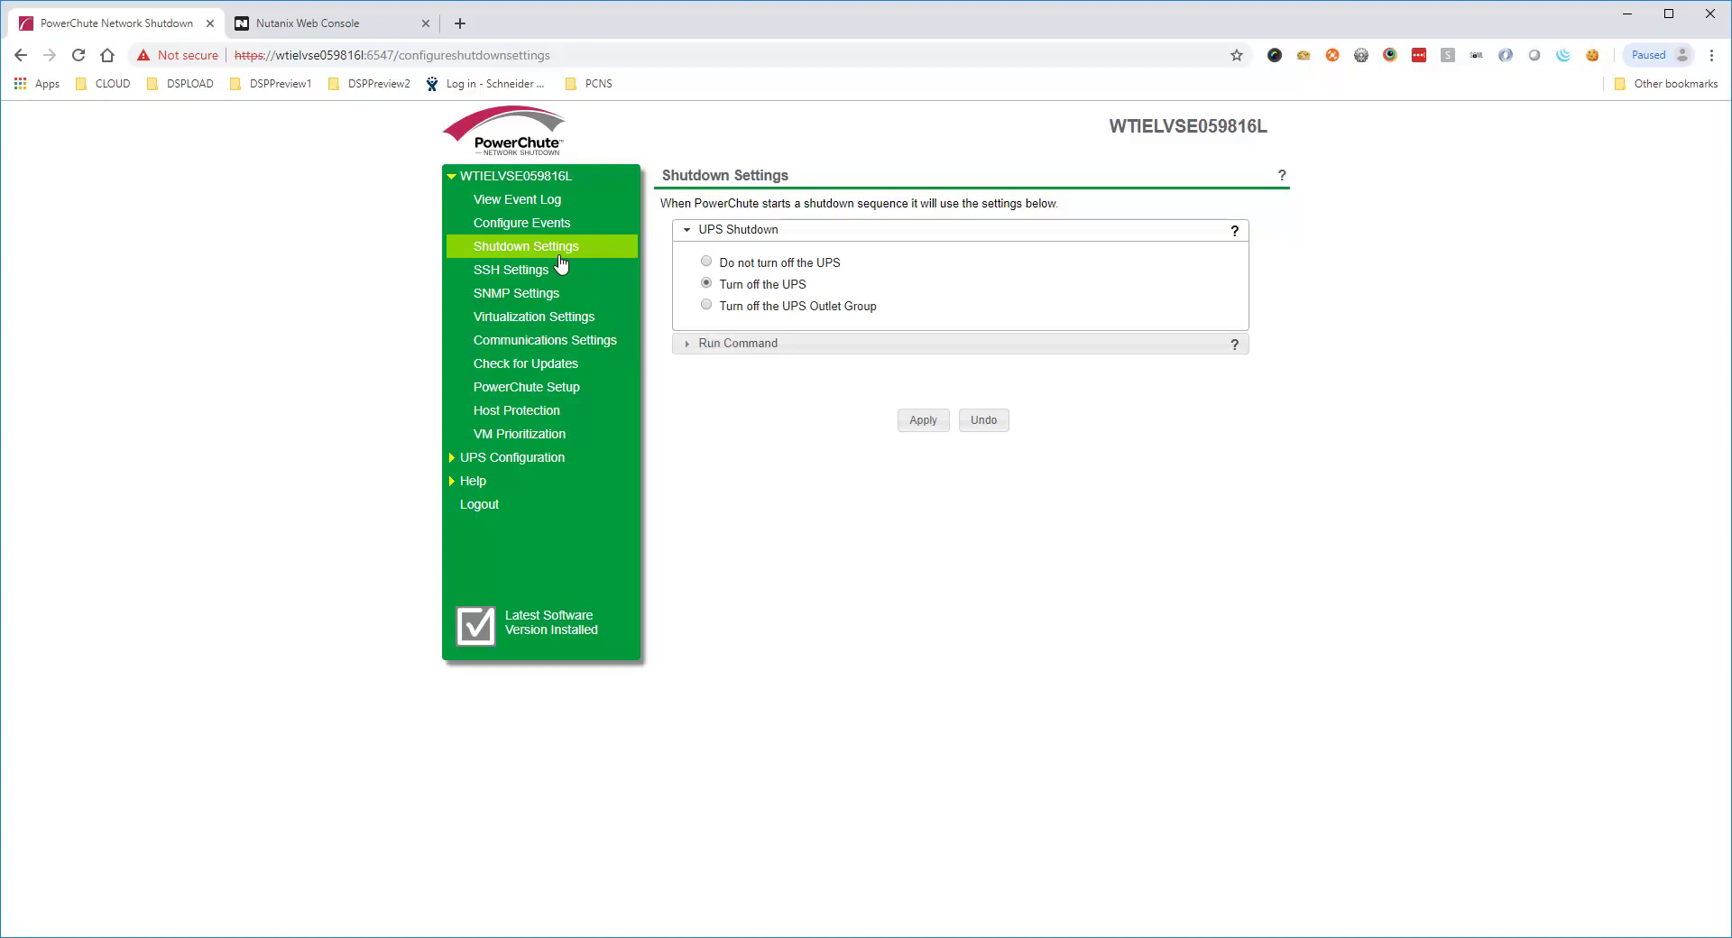
Review the Run Command shutdown options, then view the empty SSH Settings page
{"action": "left_click", "coordinate": [727, 344]}
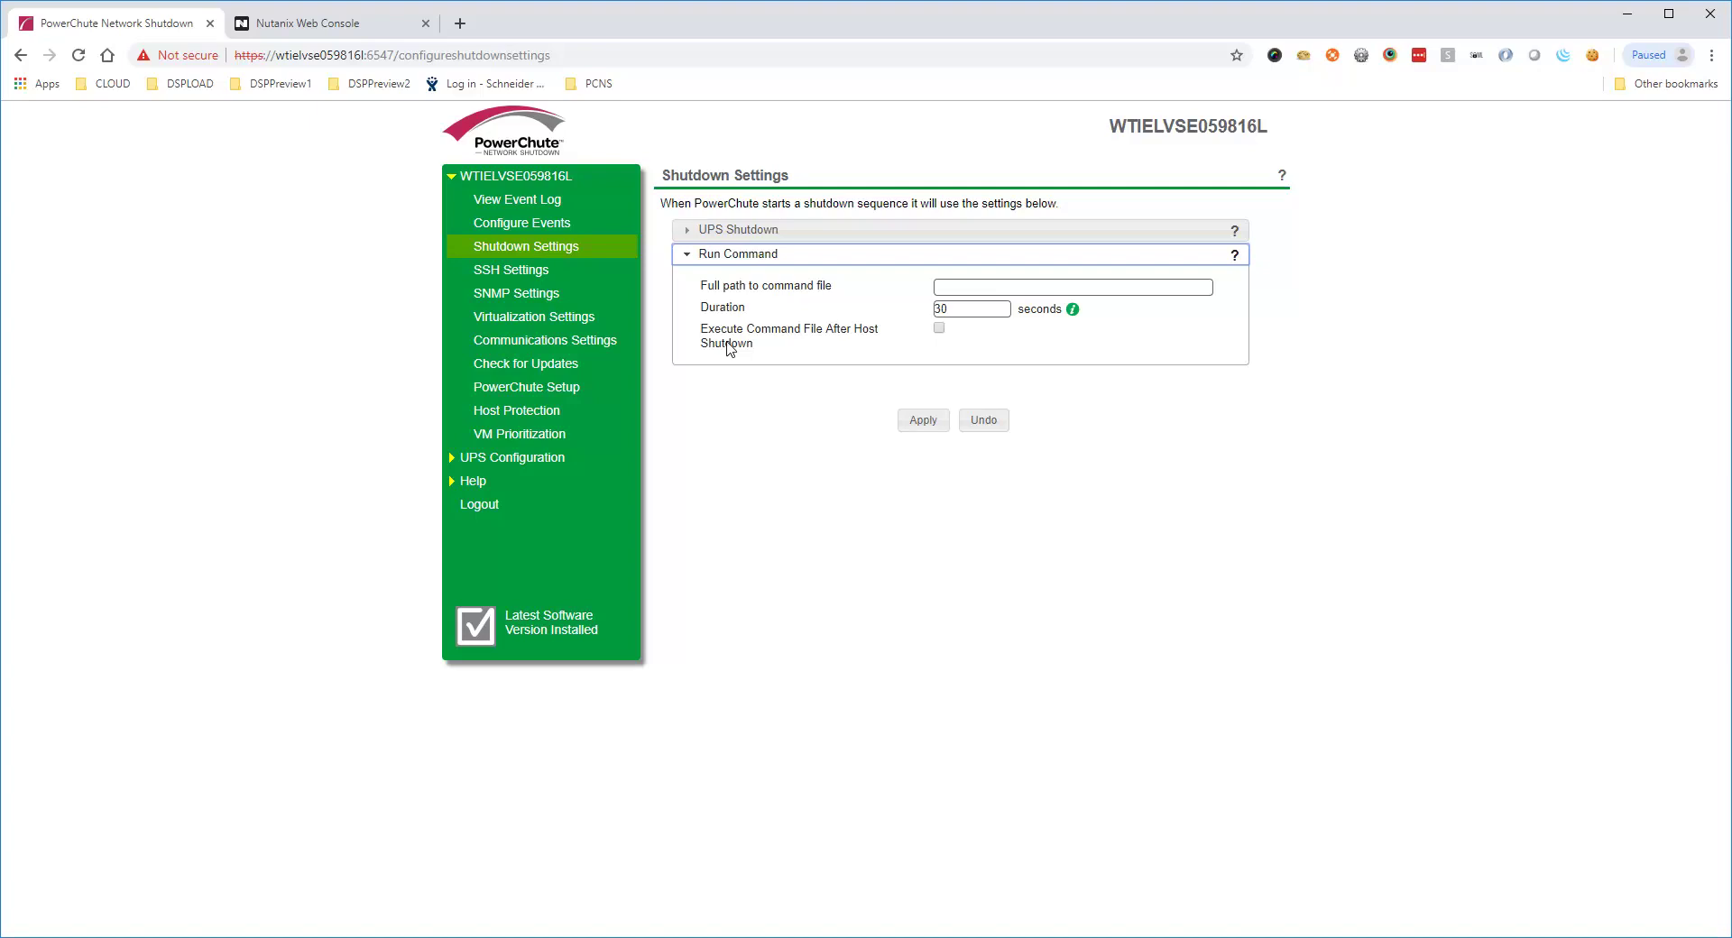
{"action": "left_click", "coordinate": [940, 330]}
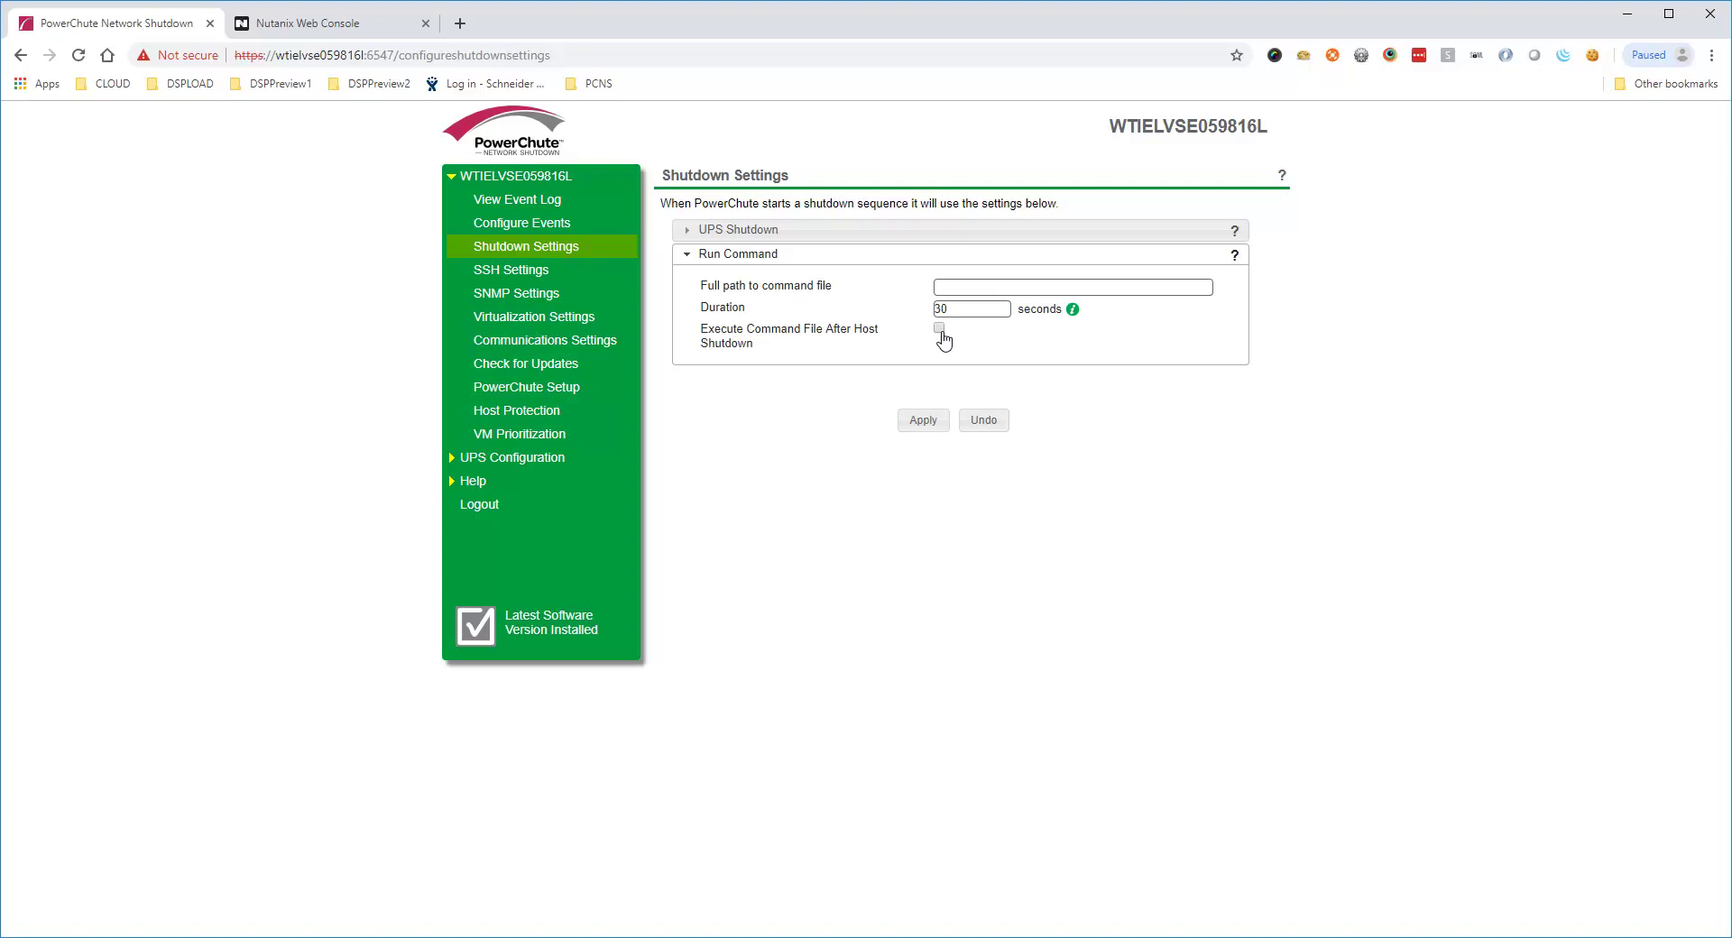
{"action": "left_click", "coordinate": [552, 276]}
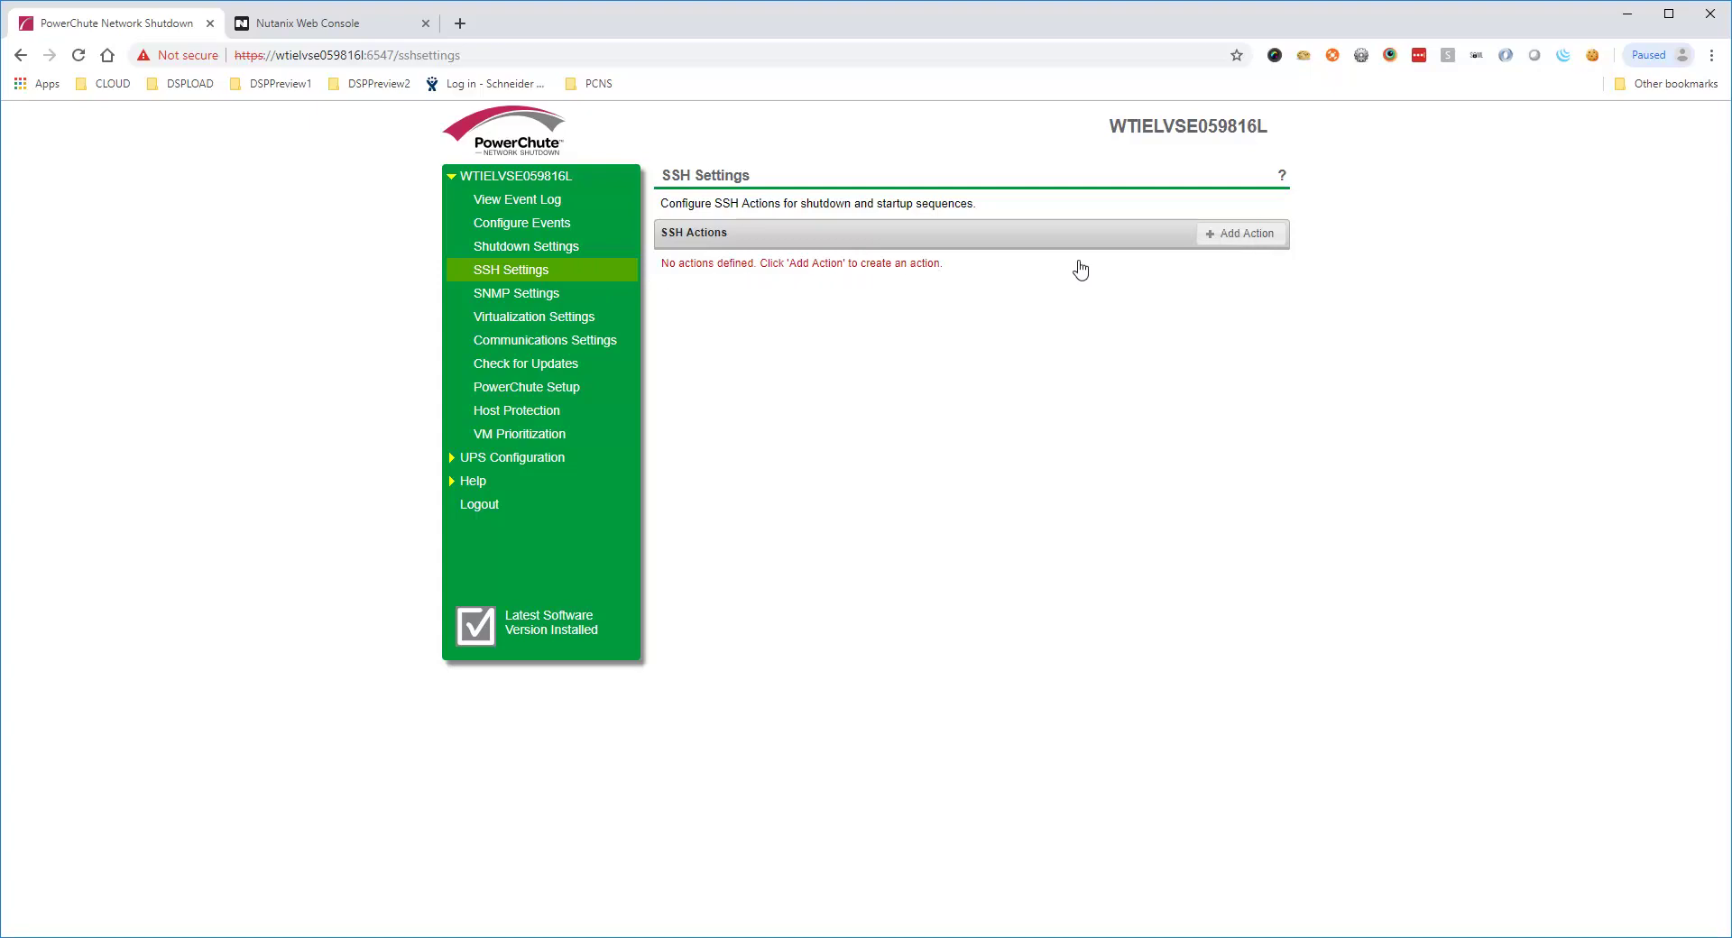
Start a new SSH action and inspect its Execute SSH Action timing choices
{"action": "left_click", "coordinate": [1238, 242]}
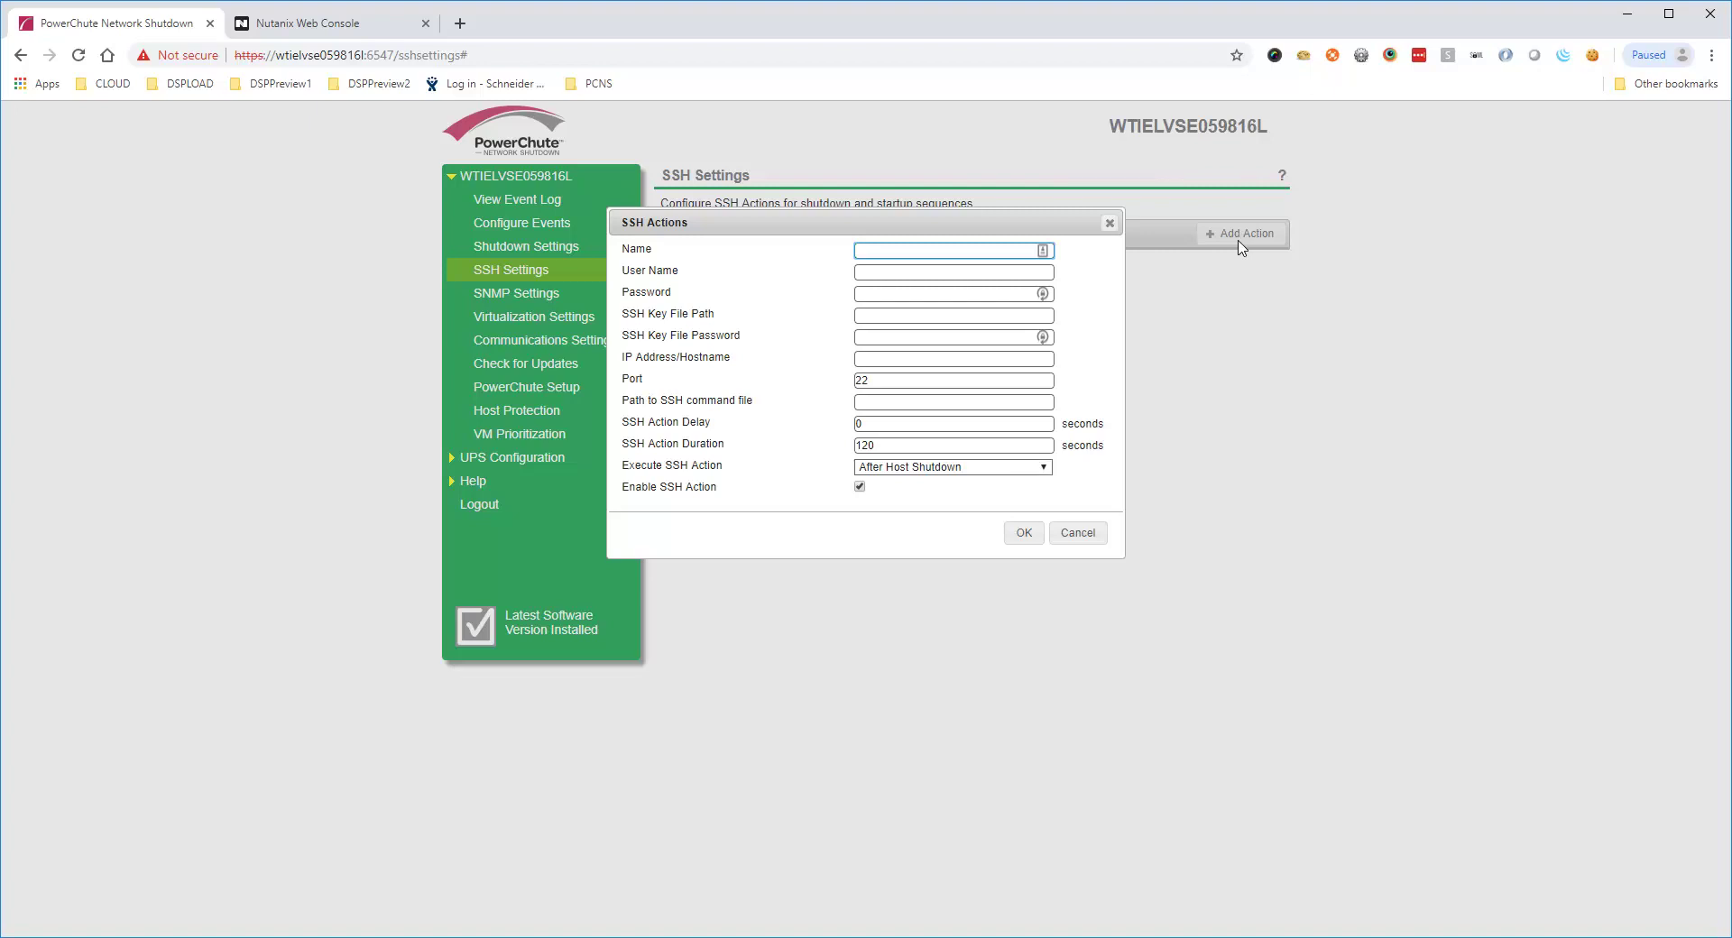
{"action": "left_click", "coordinate": [1041, 469]}
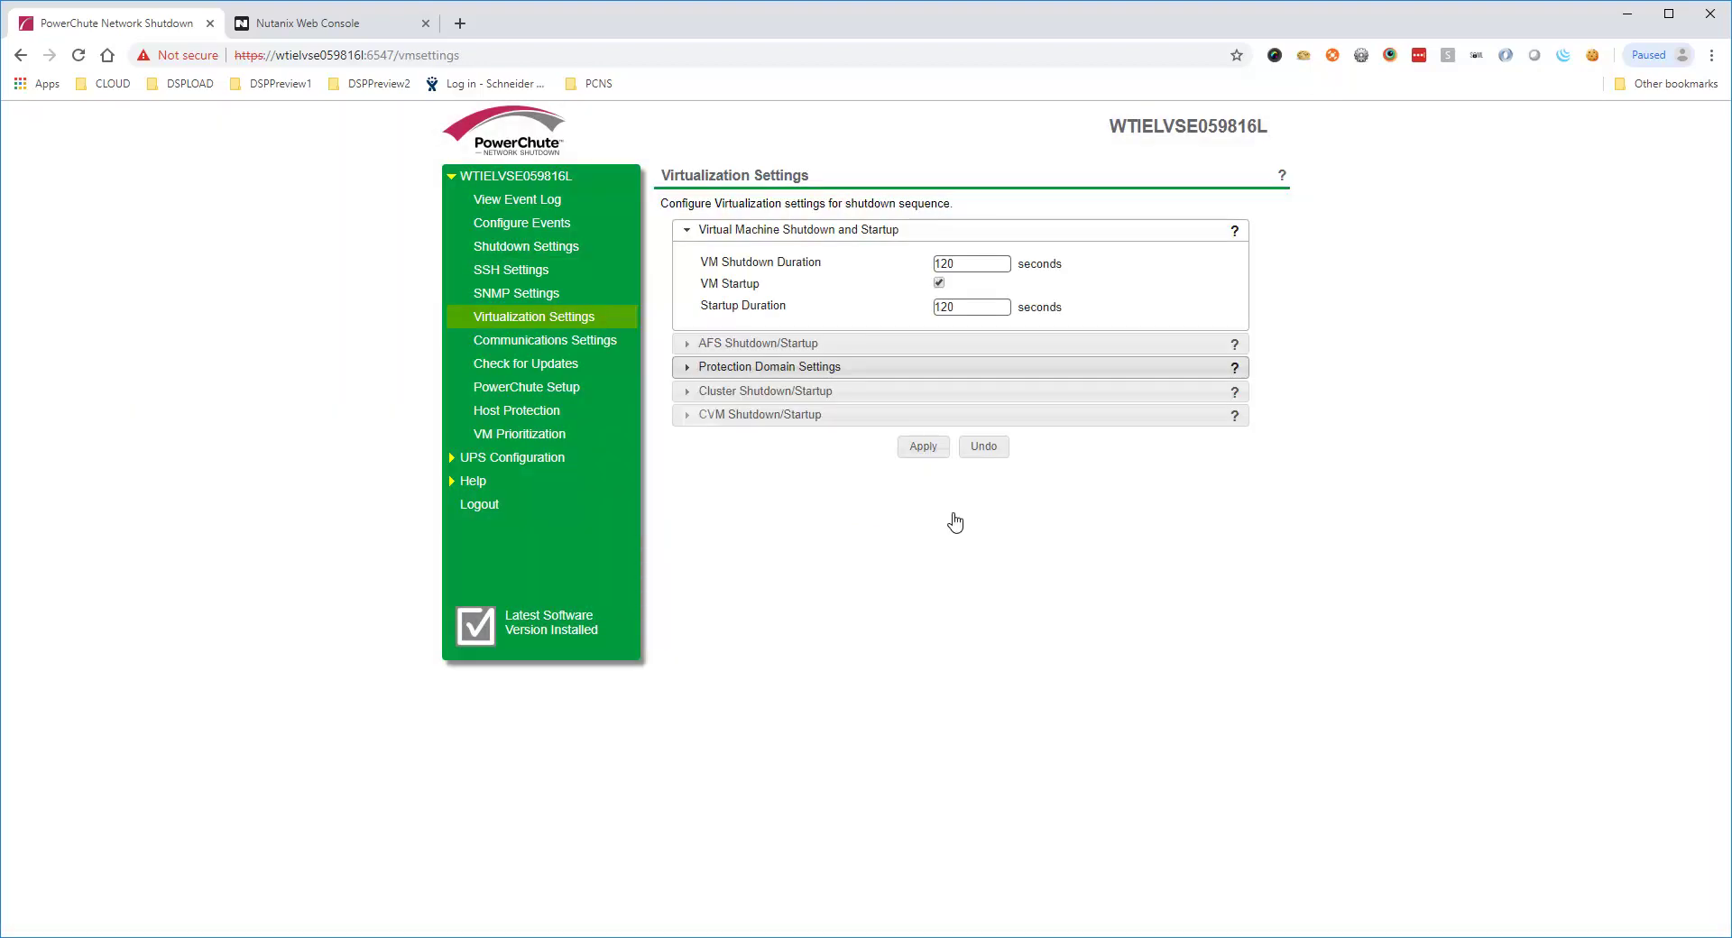
Set the CVM startup duration to 180 seconds, then bring up Communications Settings
{"action": "left_click", "coordinate": [702, 417]}
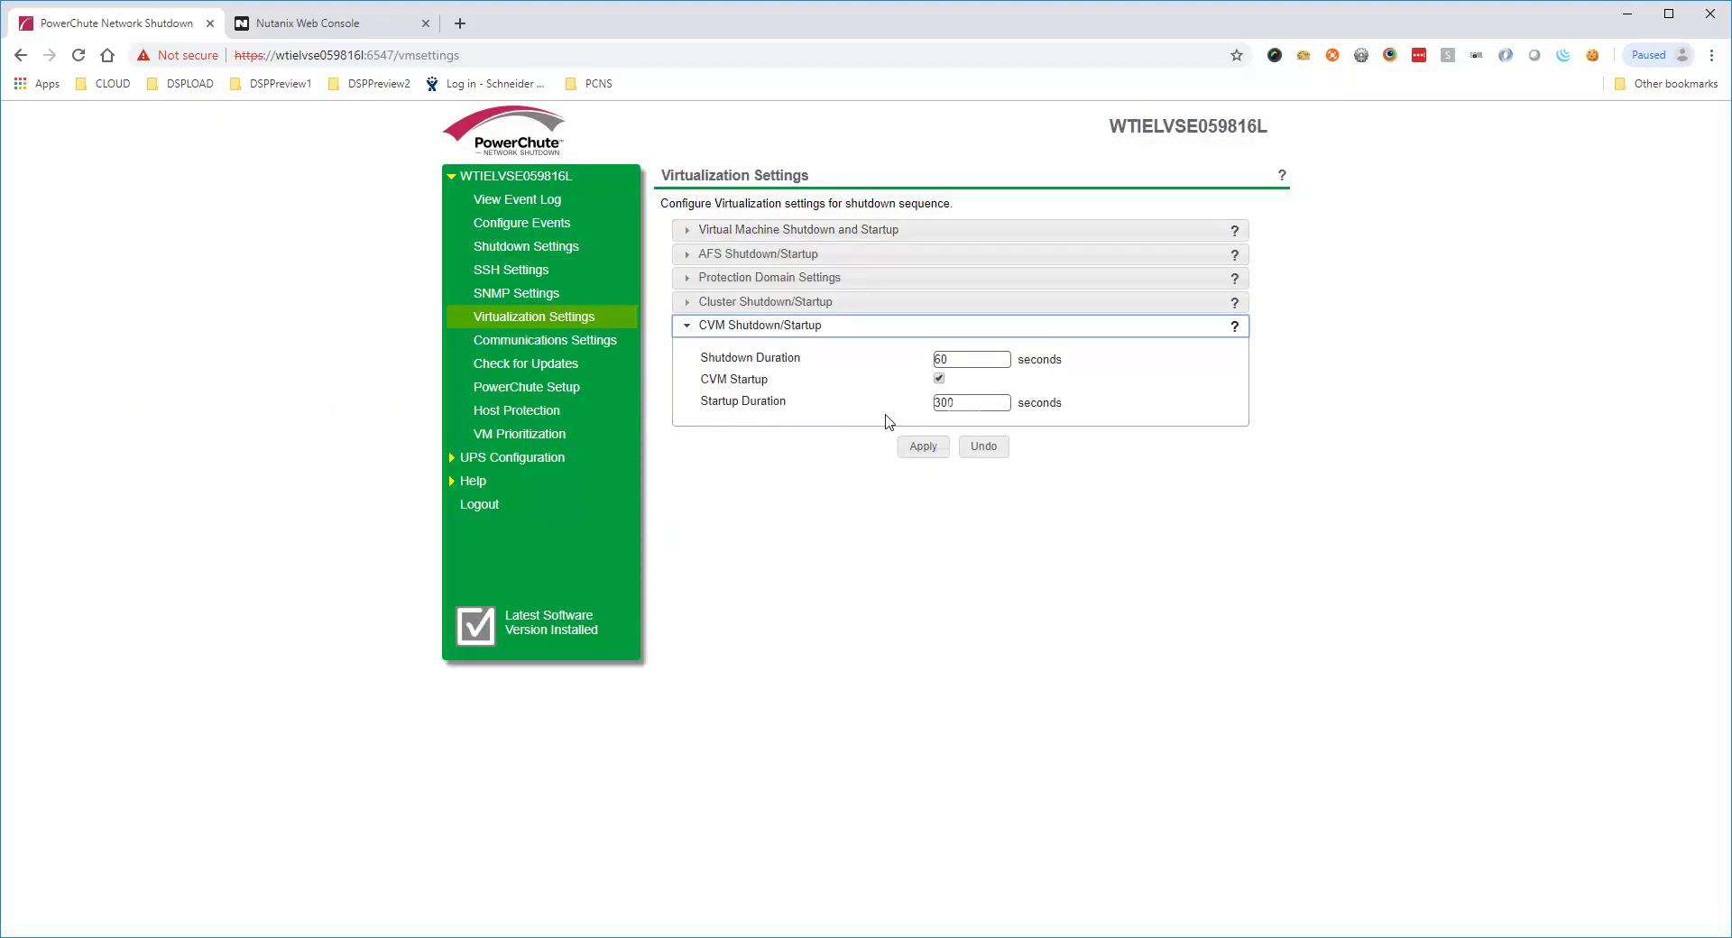
{"action": "double_click", "coordinate": [966, 410]}
{"action": "type", "text": "180"}
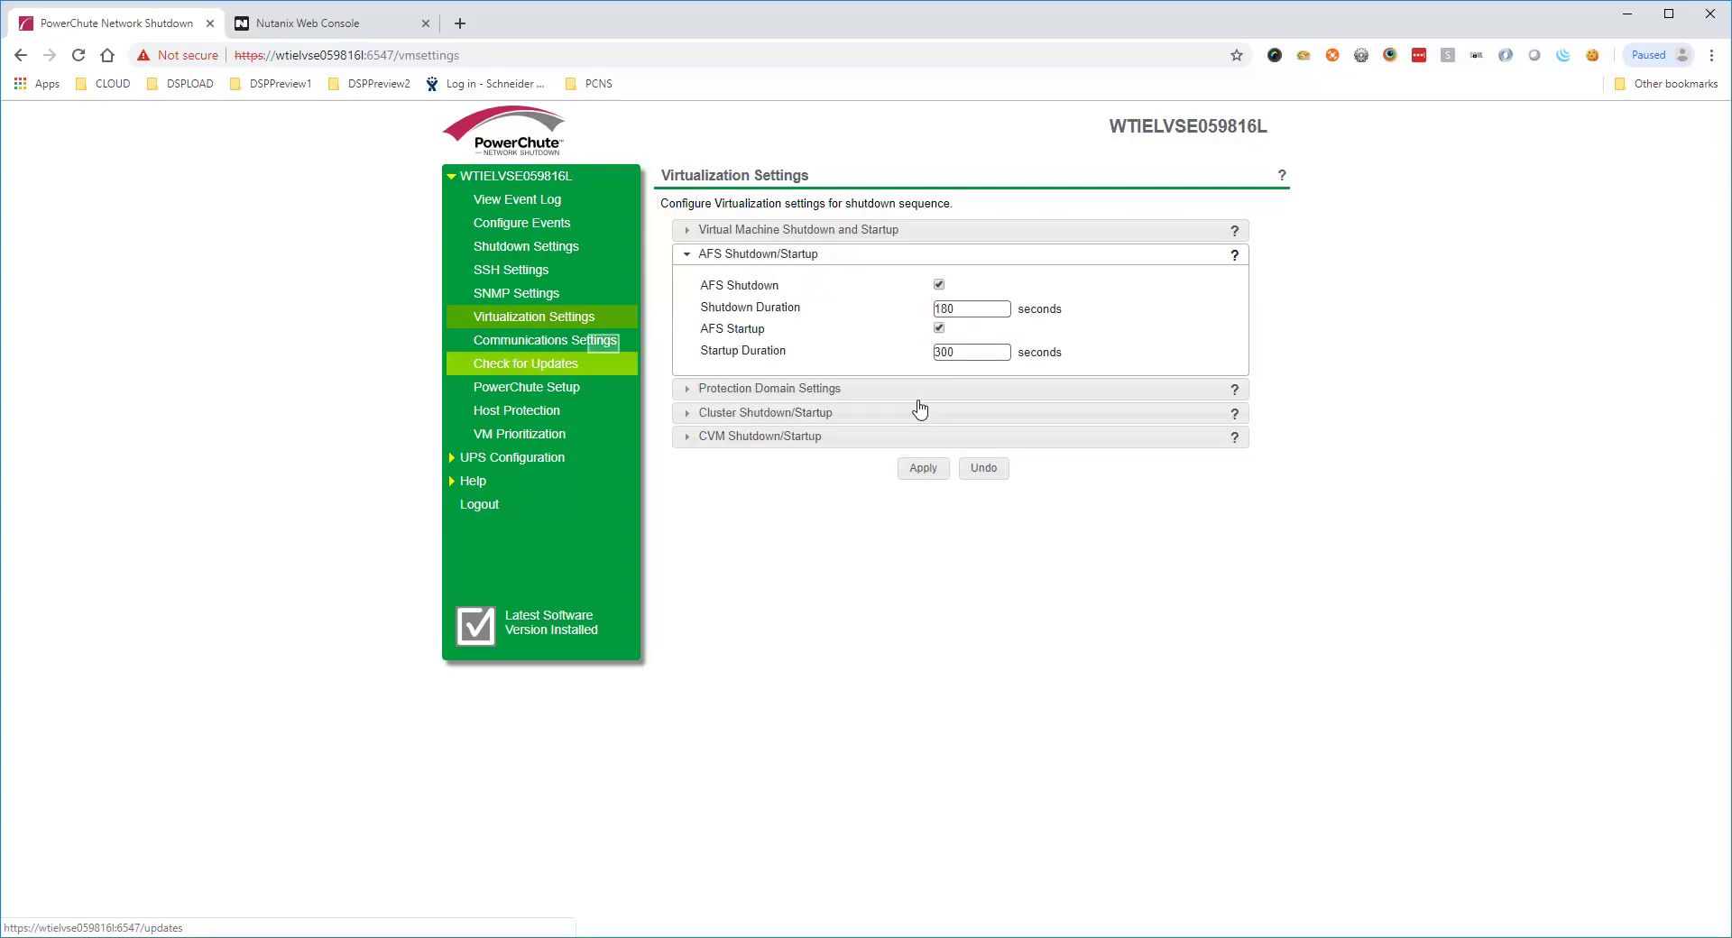
{"action": "left_click", "coordinate": [600, 342]}
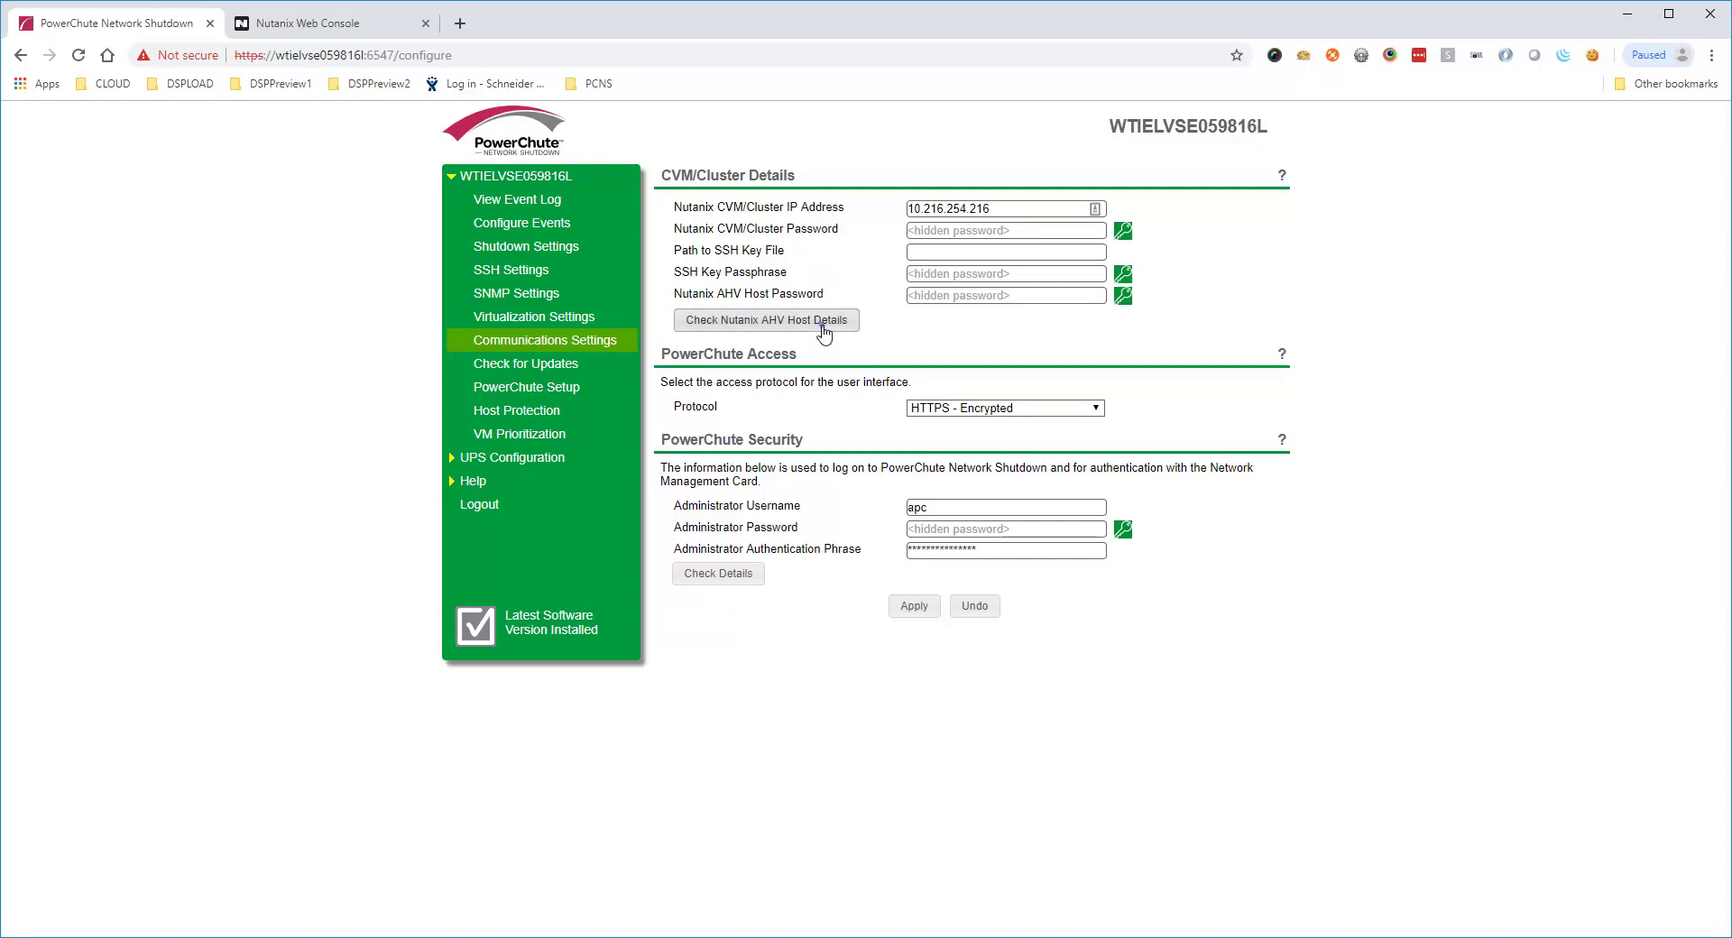
Test the Nutanix AHV host connection, review Host Protection, and enable VM Prioritization
{"action": "left_click", "coordinate": [823, 321]}
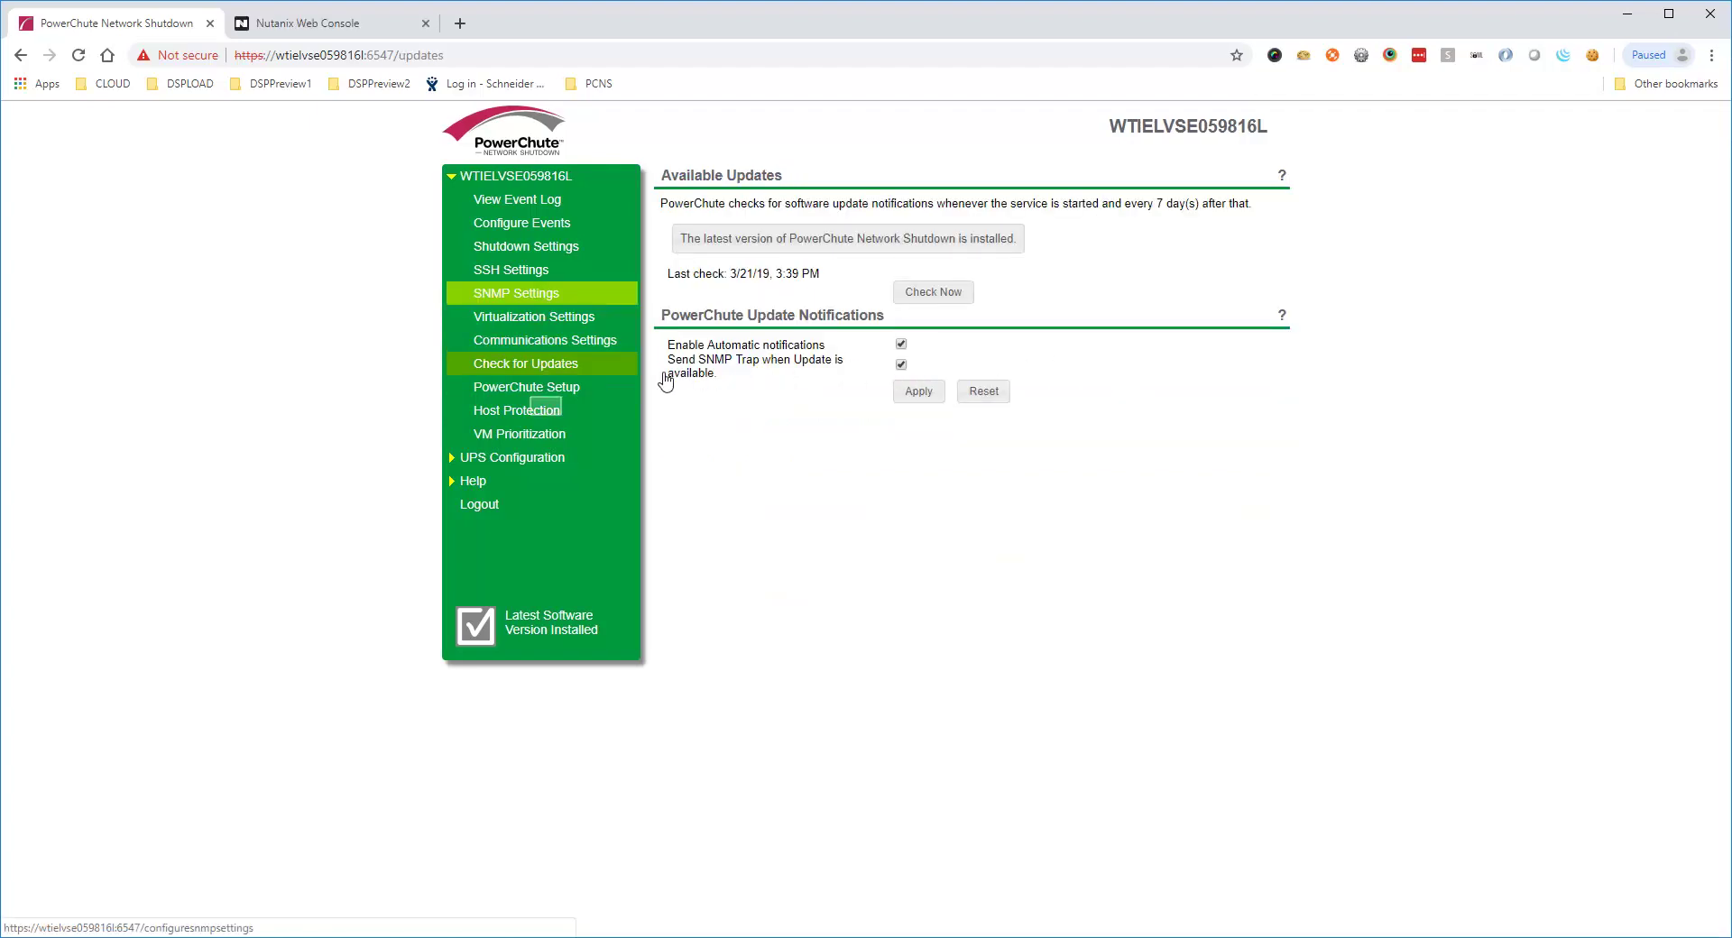
{"action": "left_click", "coordinate": [549, 413]}
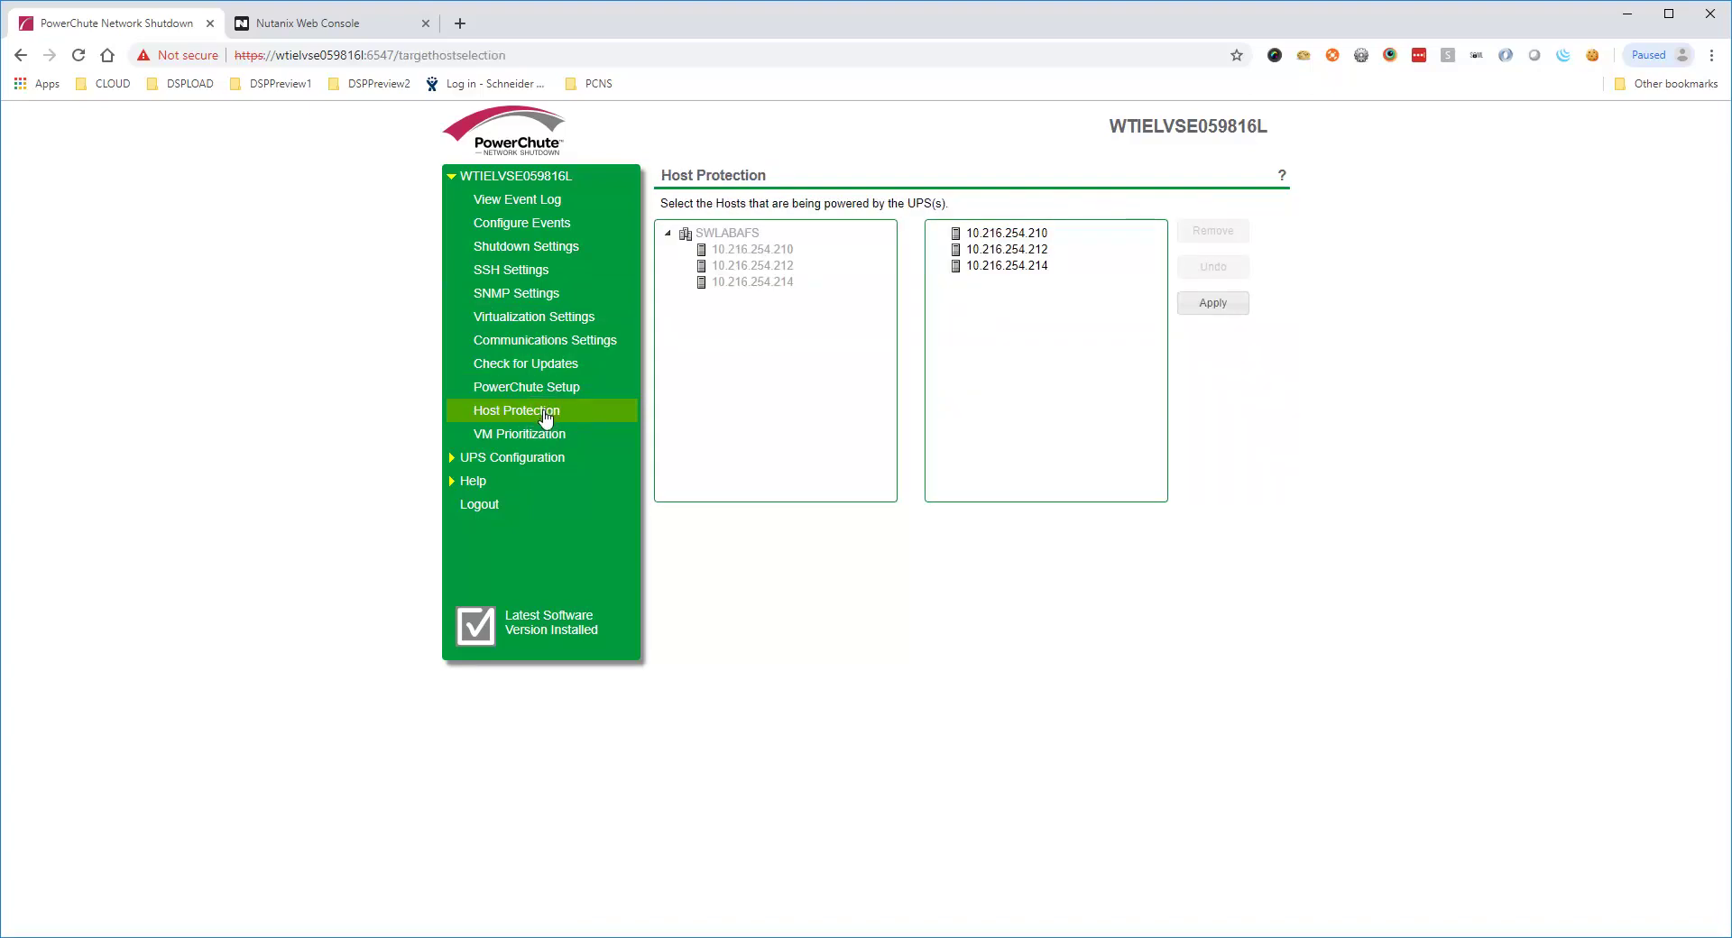
{"action": "left_click", "coordinate": [544, 439]}
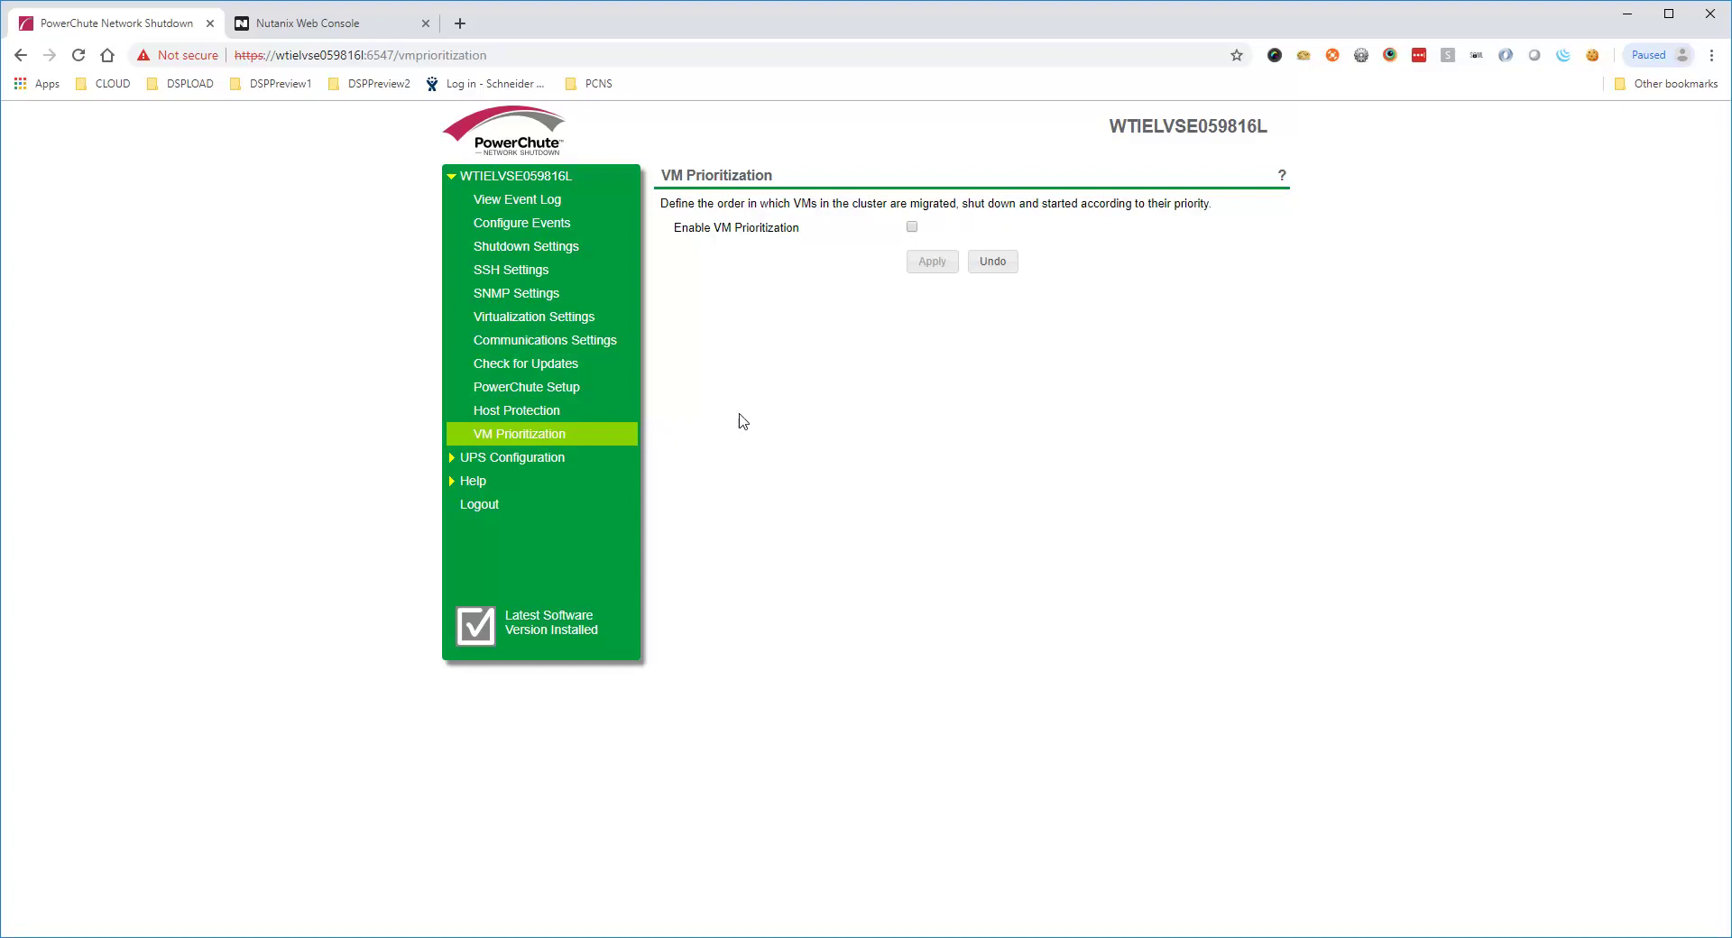
{"action": "left_click", "coordinate": [913, 227]}
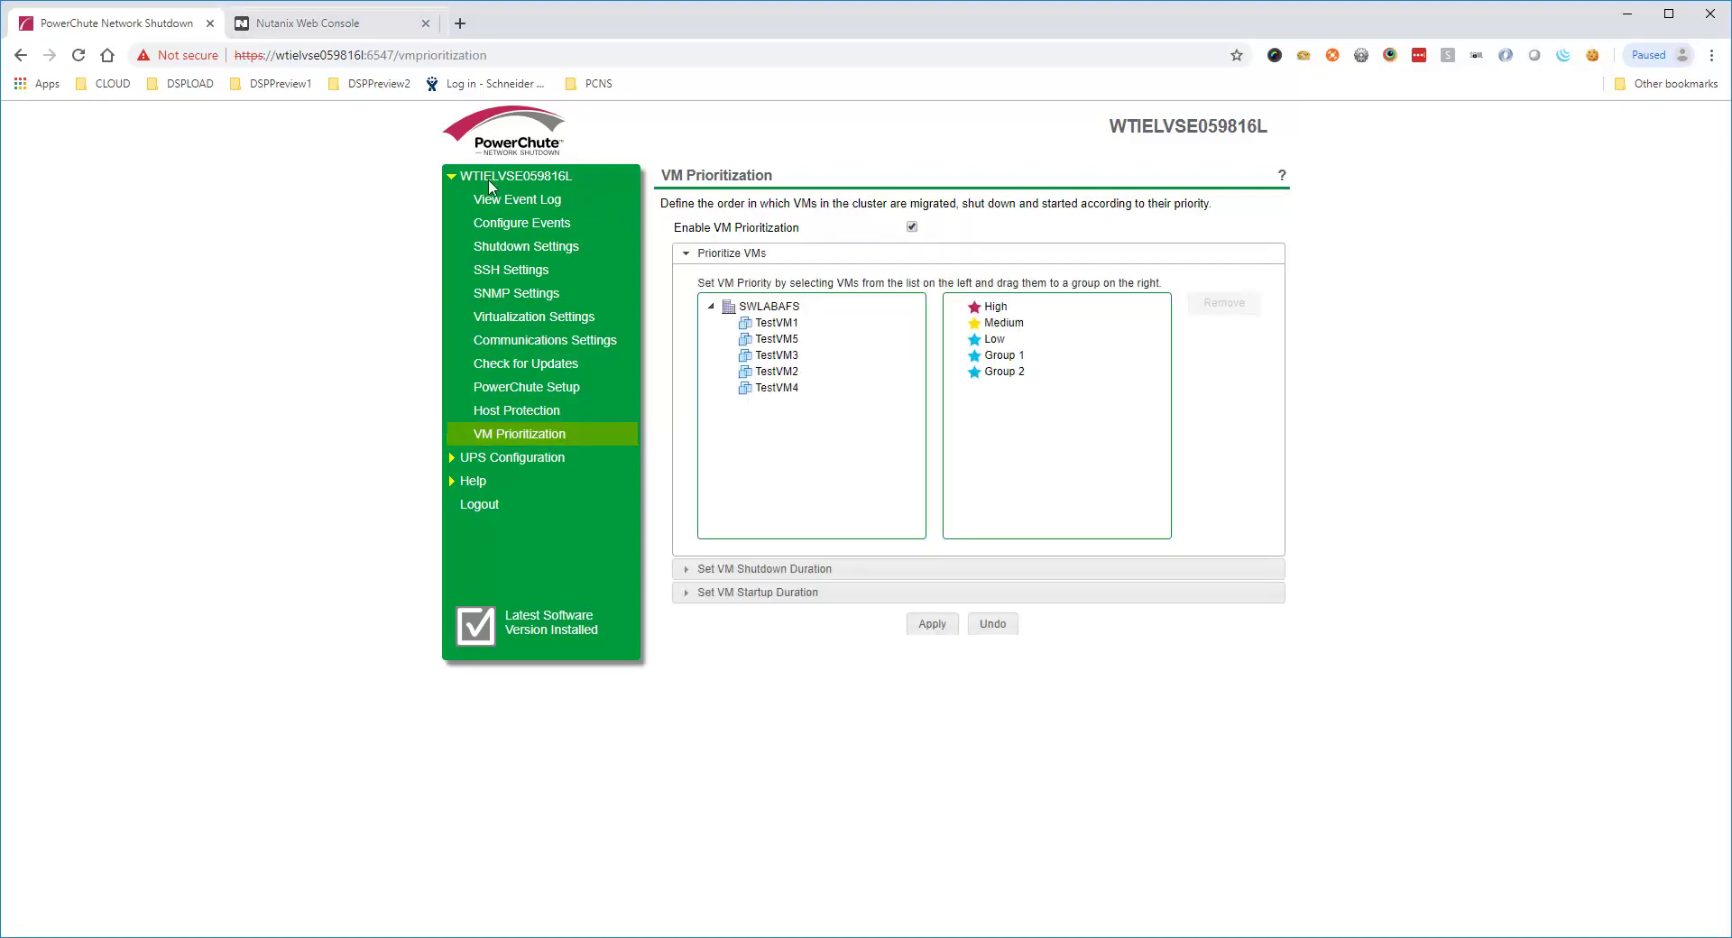
{"action": "left_click", "coordinate": [333, 25]}
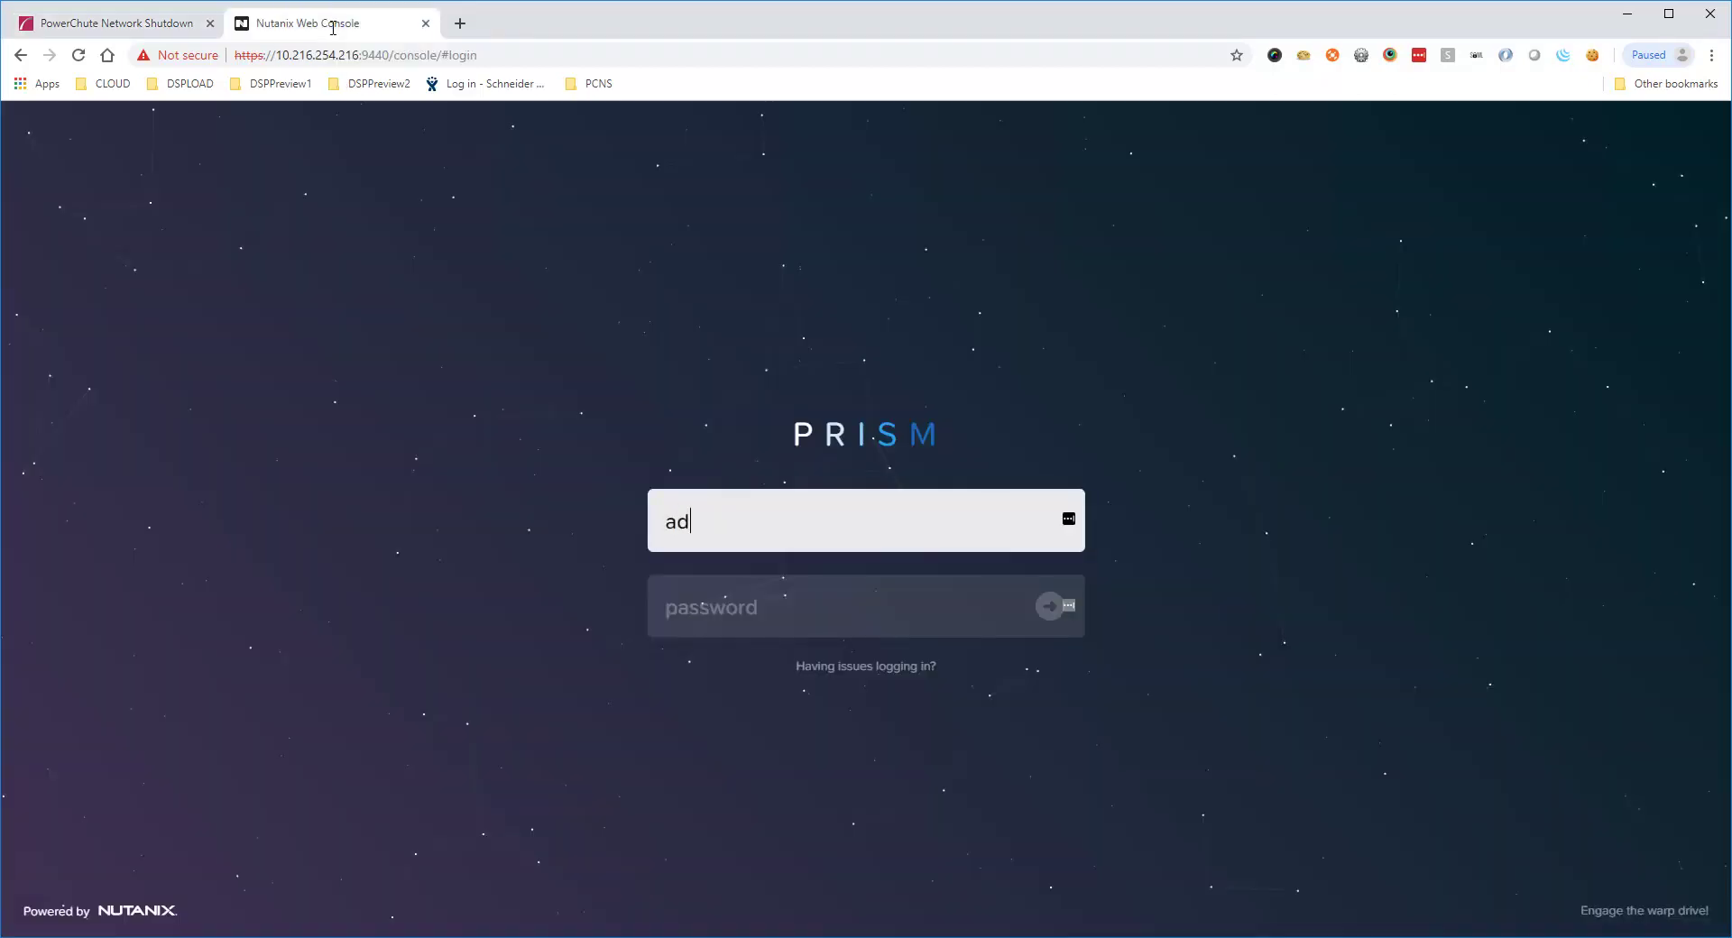
Log in to Prism with the account password and check the five test VMs in the VM table
{"action": "type", "text": "Nutanix/4u"}
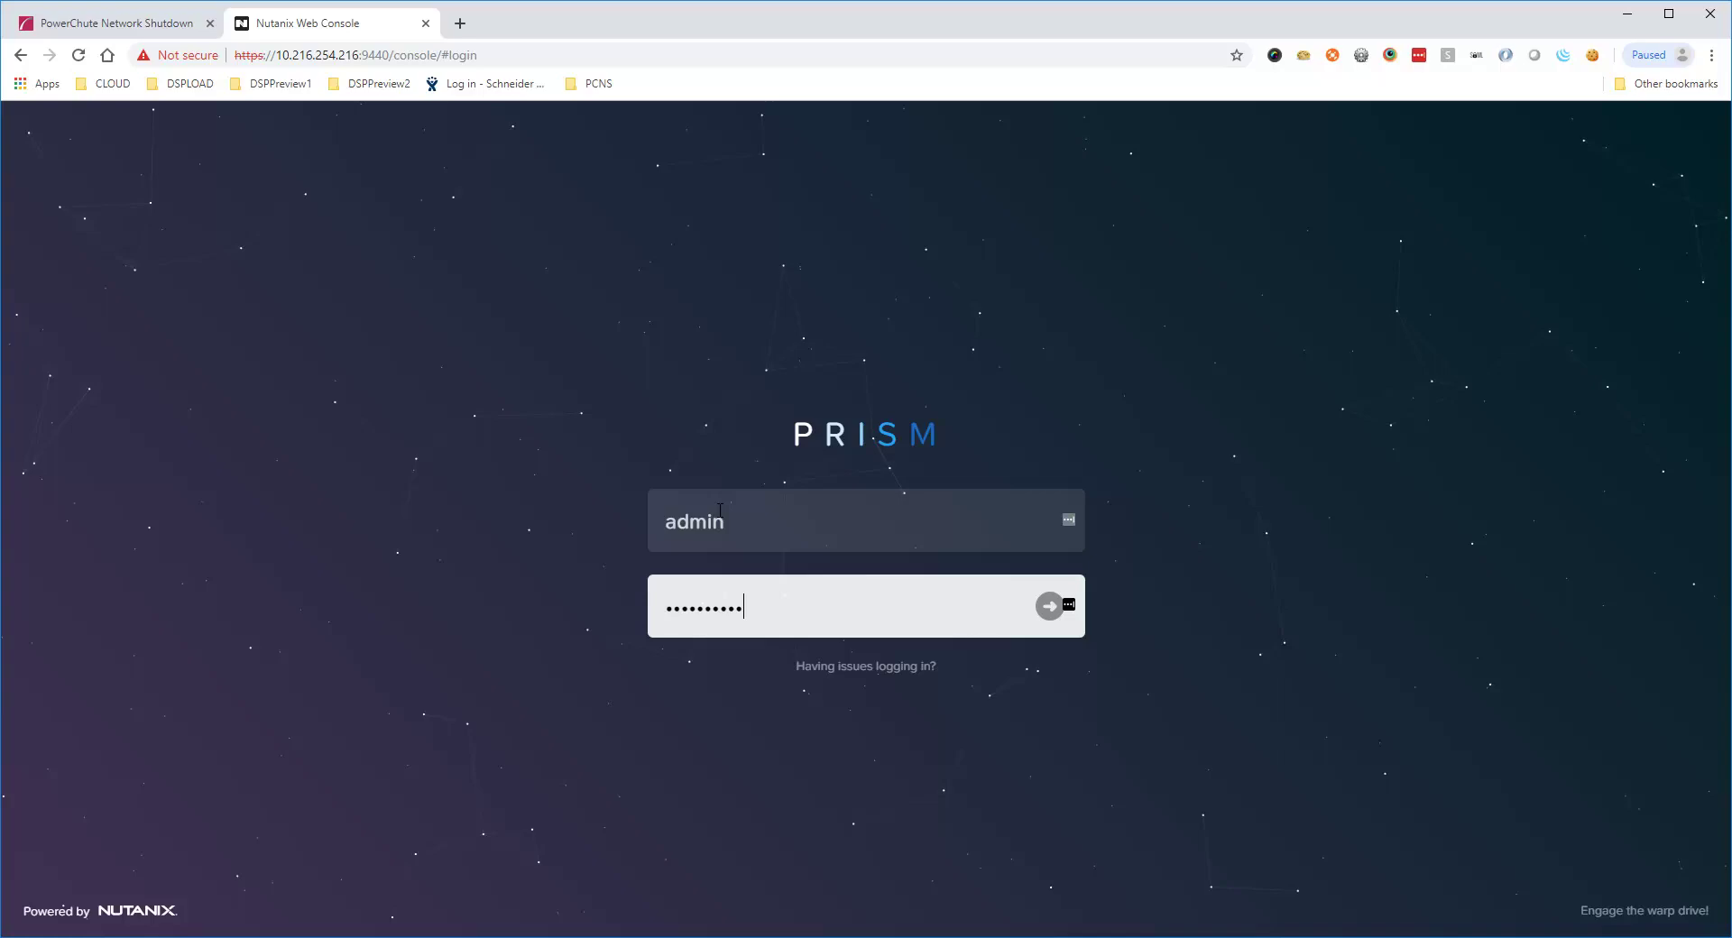
{"action": "key", "text": "Return"}
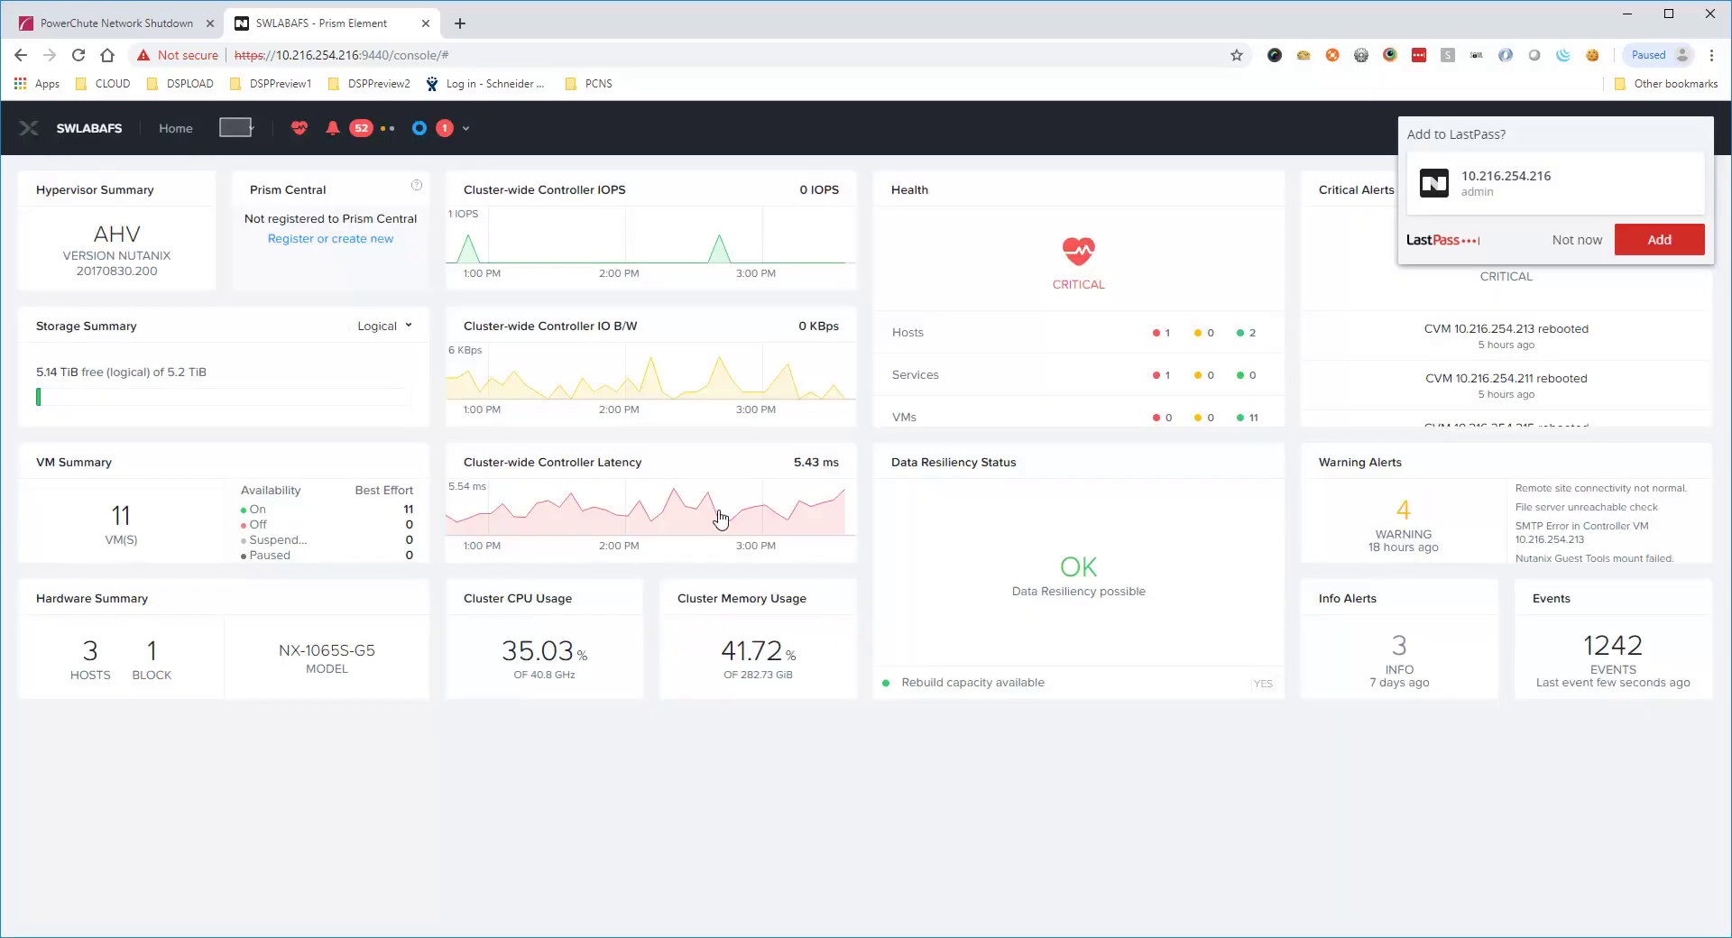
{"action": "left_click", "coordinate": [237, 133]}
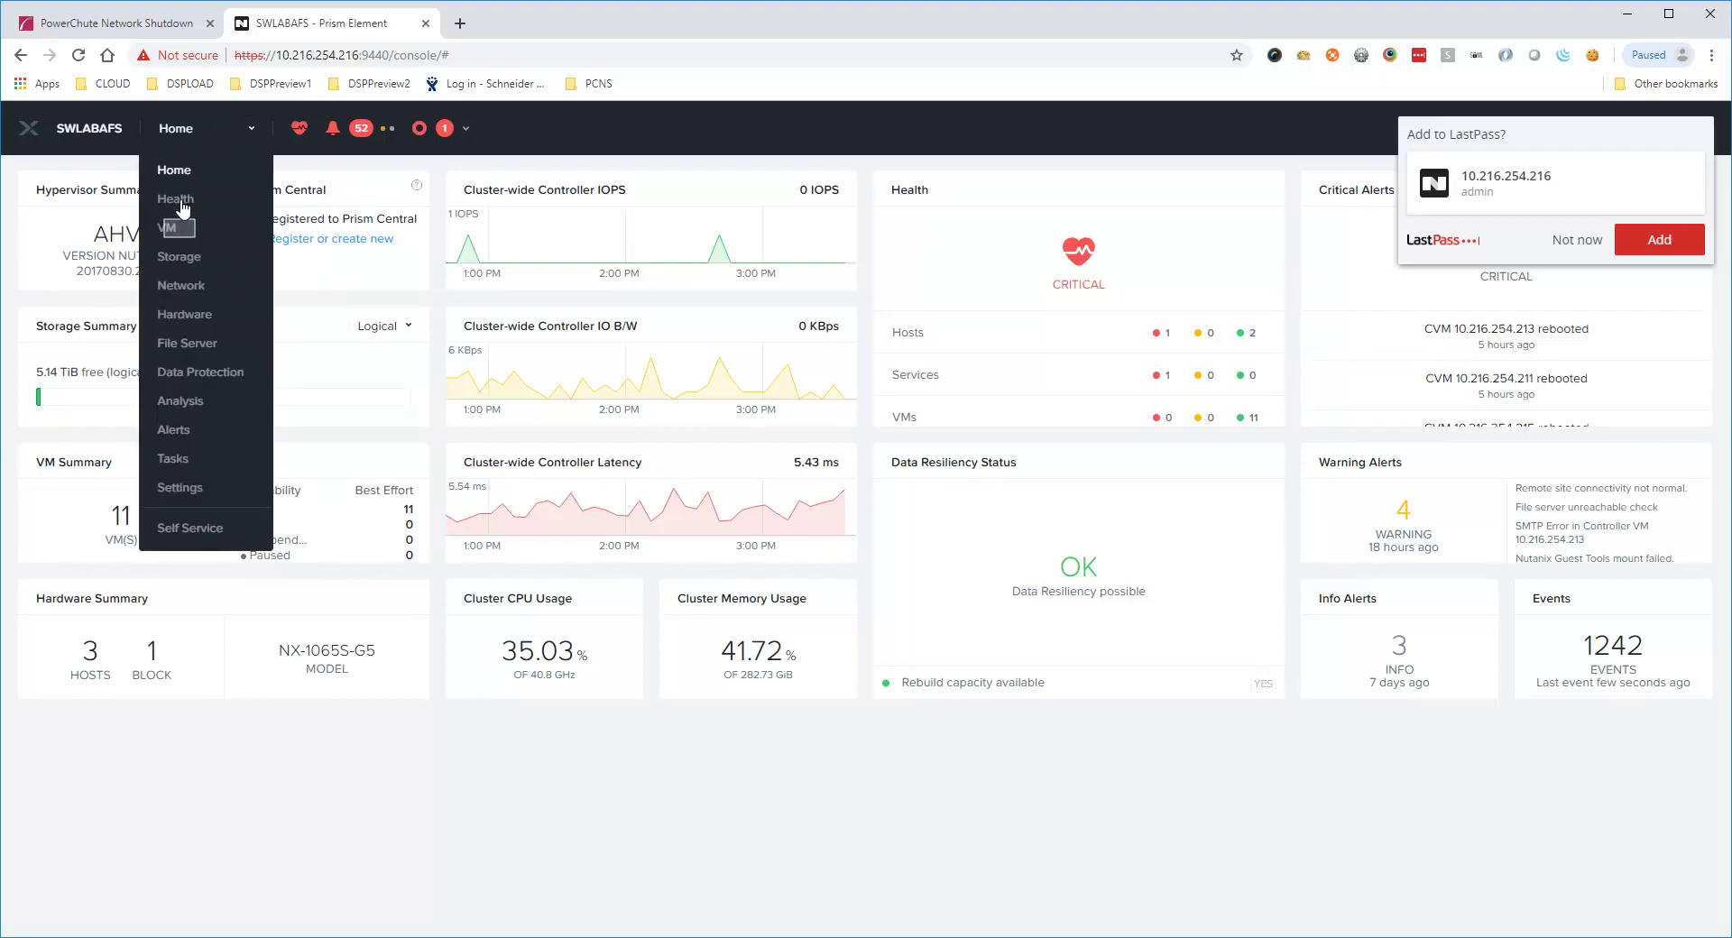
{"action": "left_click", "coordinate": [177, 228]}
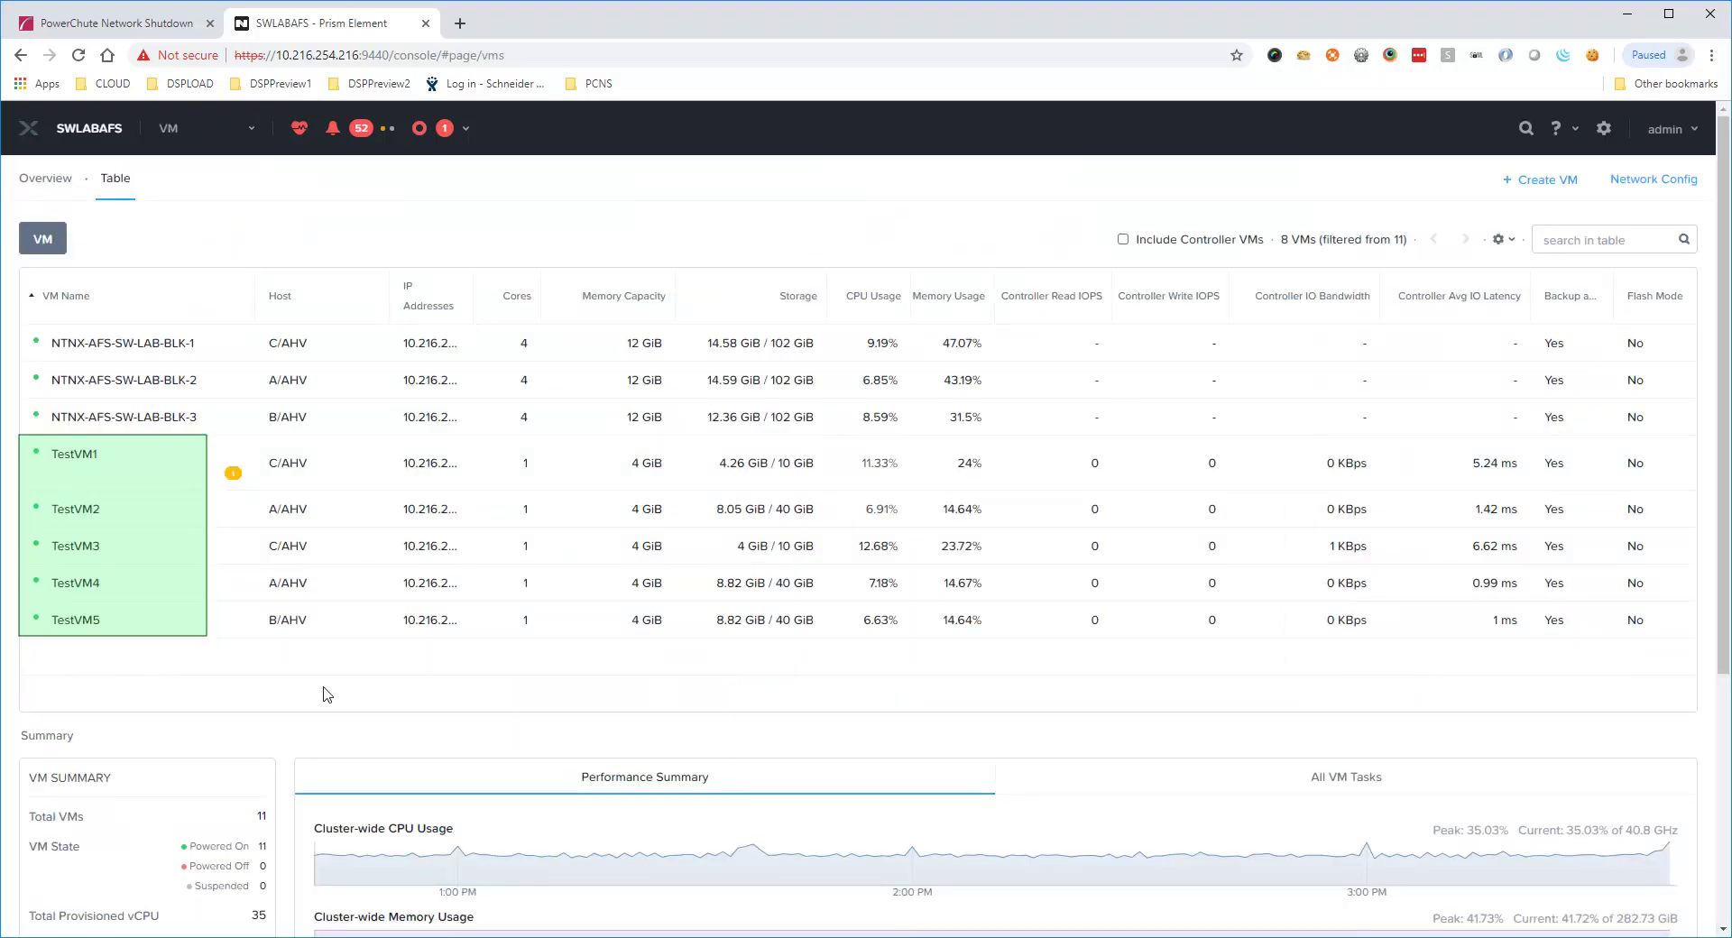
{"action": "key", "text": "ctrl+Tab"}
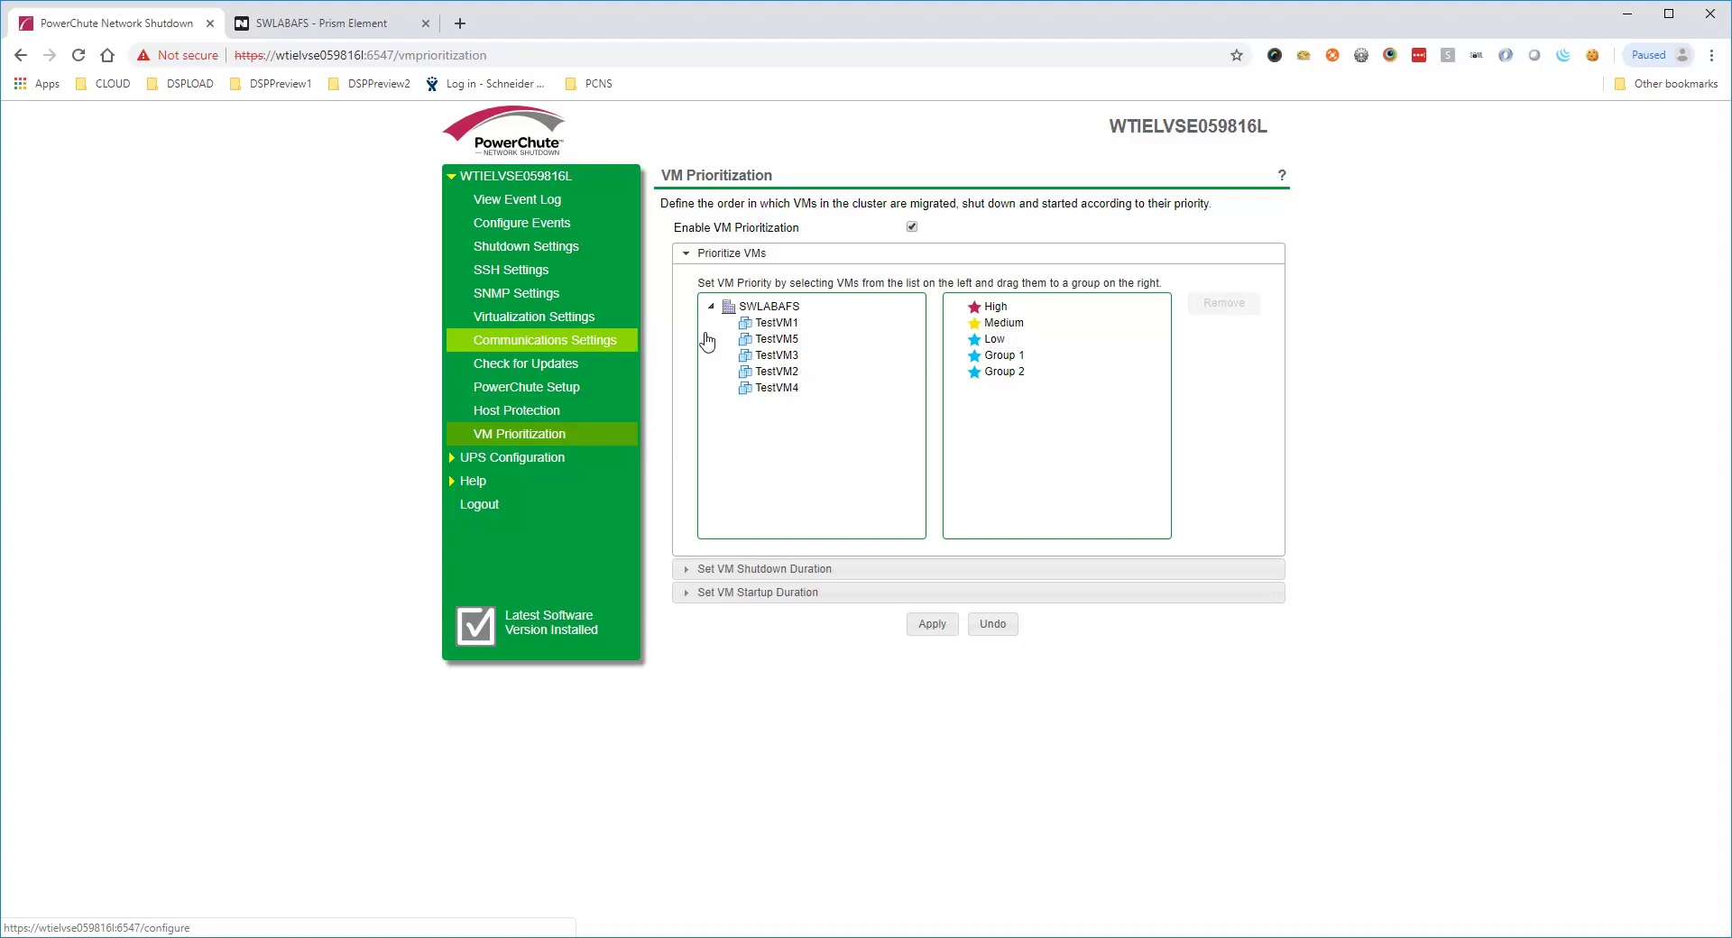
Drag TestVM1 to High, TestVM2 to Medium, TestVM3 to Low, TestVM4 to Group 1, TestVM5 to Group 2
{"action": "left_click_drag", "start_coordinate": [767, 323], "coordinate": [980, 312]}
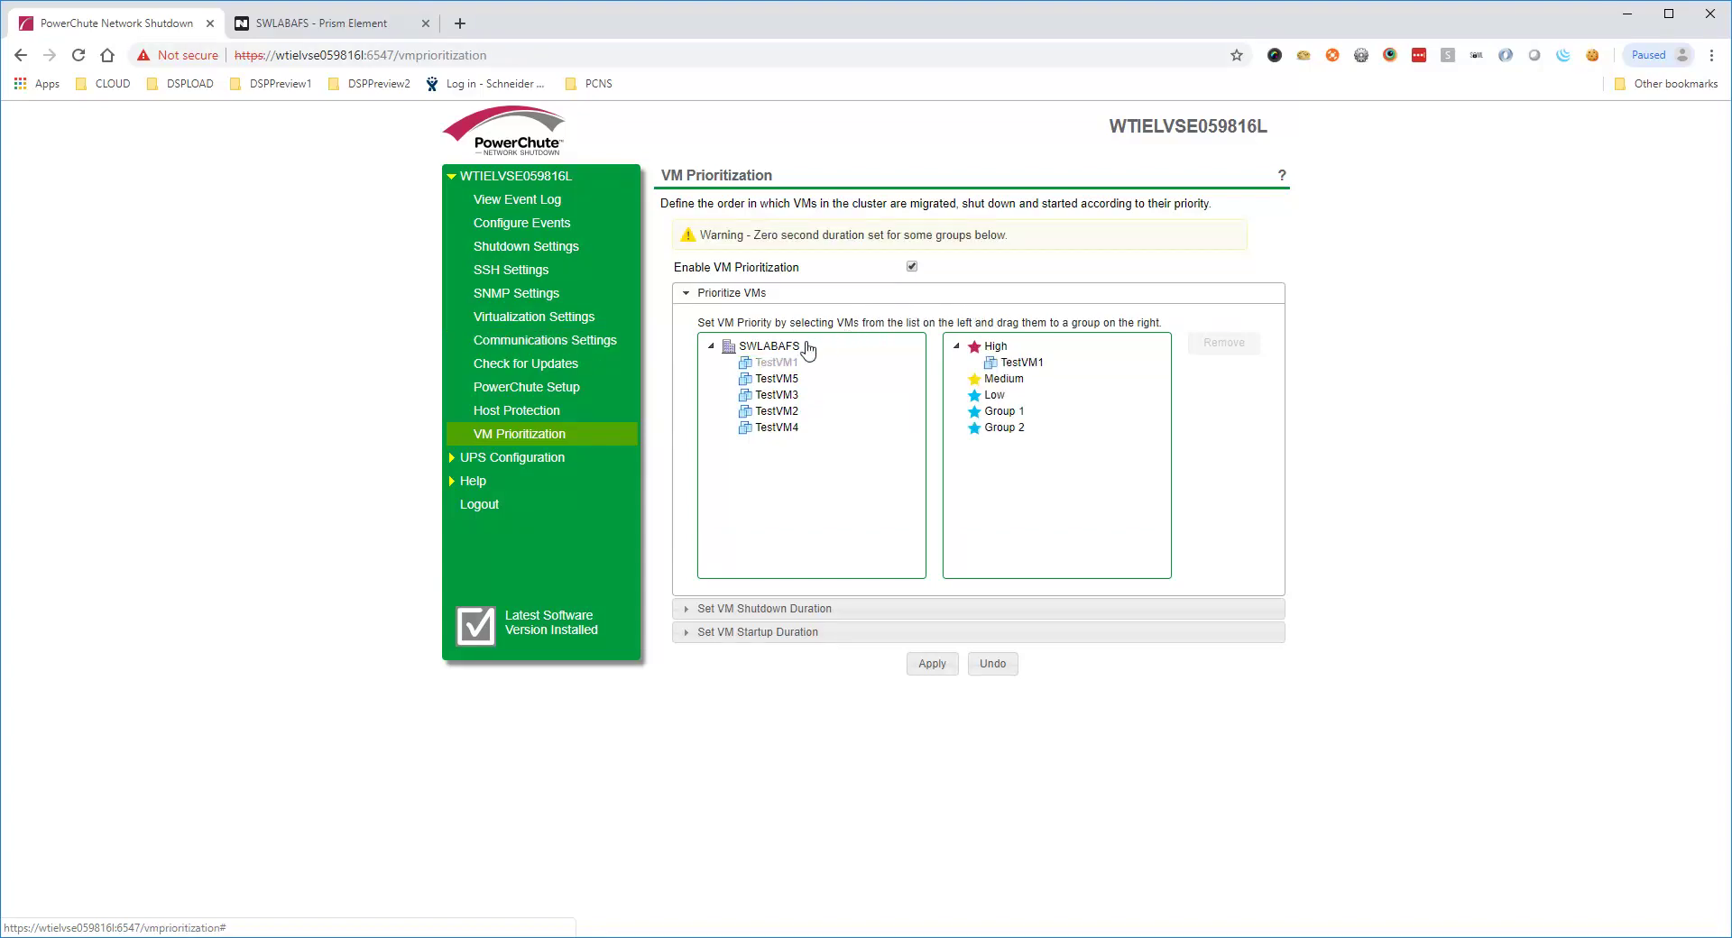
{"action": "left_click", "coordinate": [772, 417]}
{"action": "left_click_drag", "start_coordinate": [772, 417], "coordinate": [1005, 386]}
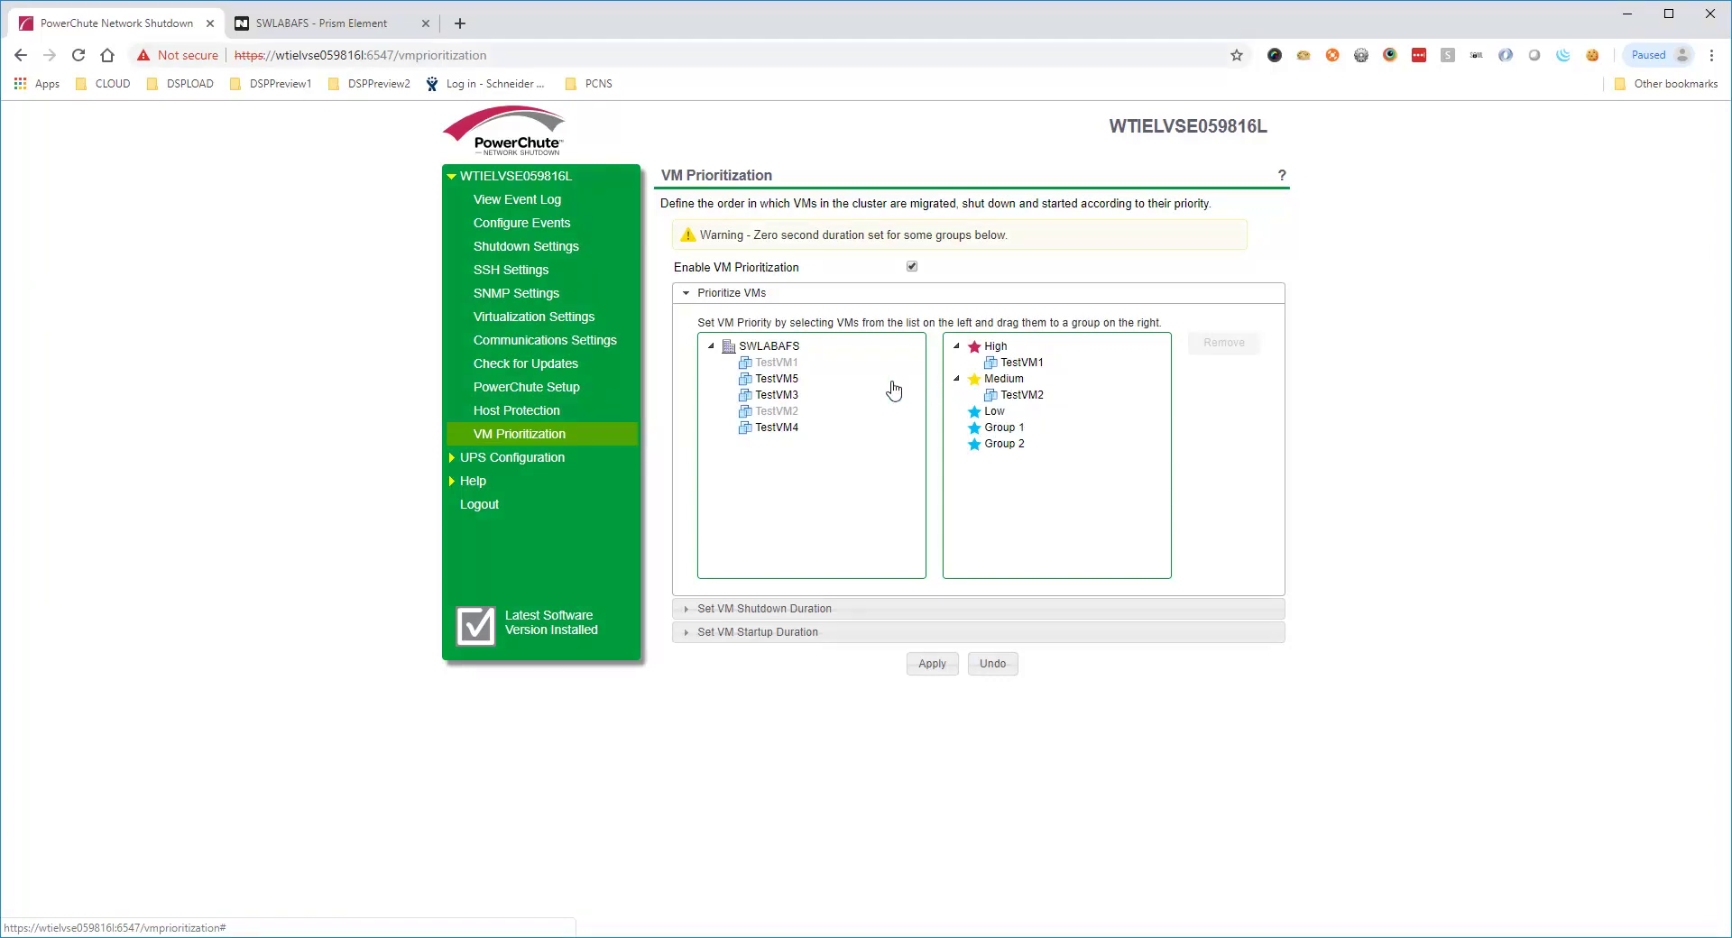
{"action": "left_click_drag", "start_coordinate": [782, 397], "coordinate": [987, 420]}
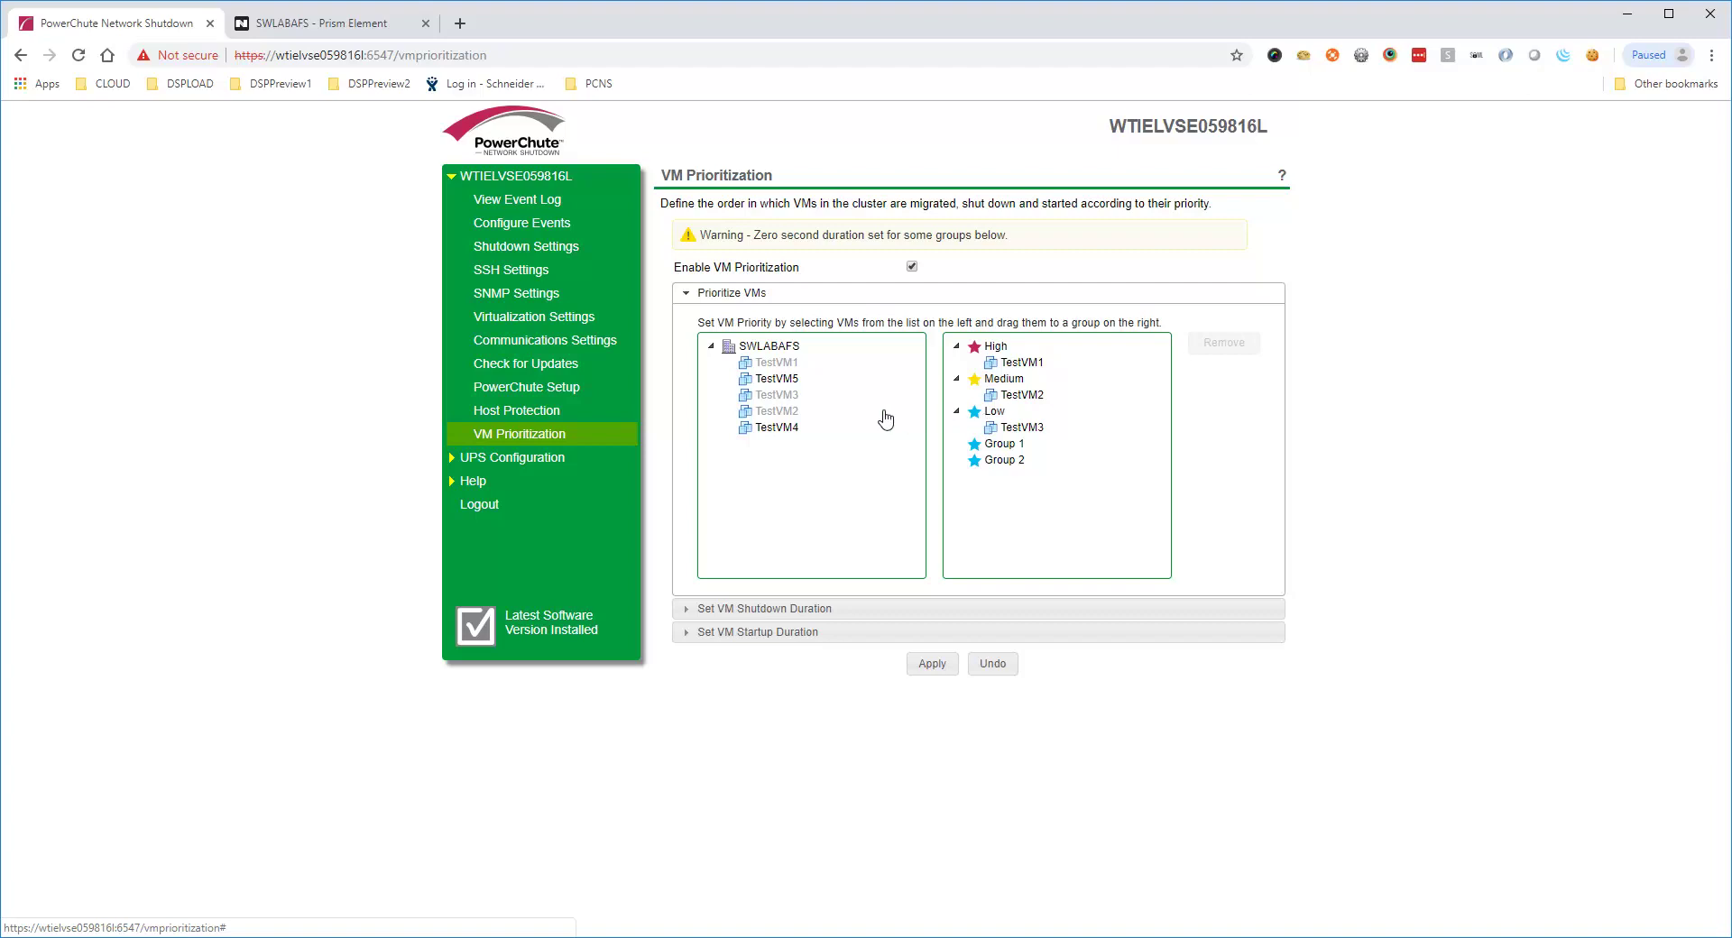
{"action": "left_click_drag", "start_coordinate": [778, 379], "coordinate": [992, 463]}
{"action": "left_click", "coordinate": [791, 437]}
{"action": "left_click_drag", "start_coordinate": [791, 437], "coordinate": [992, 447]}
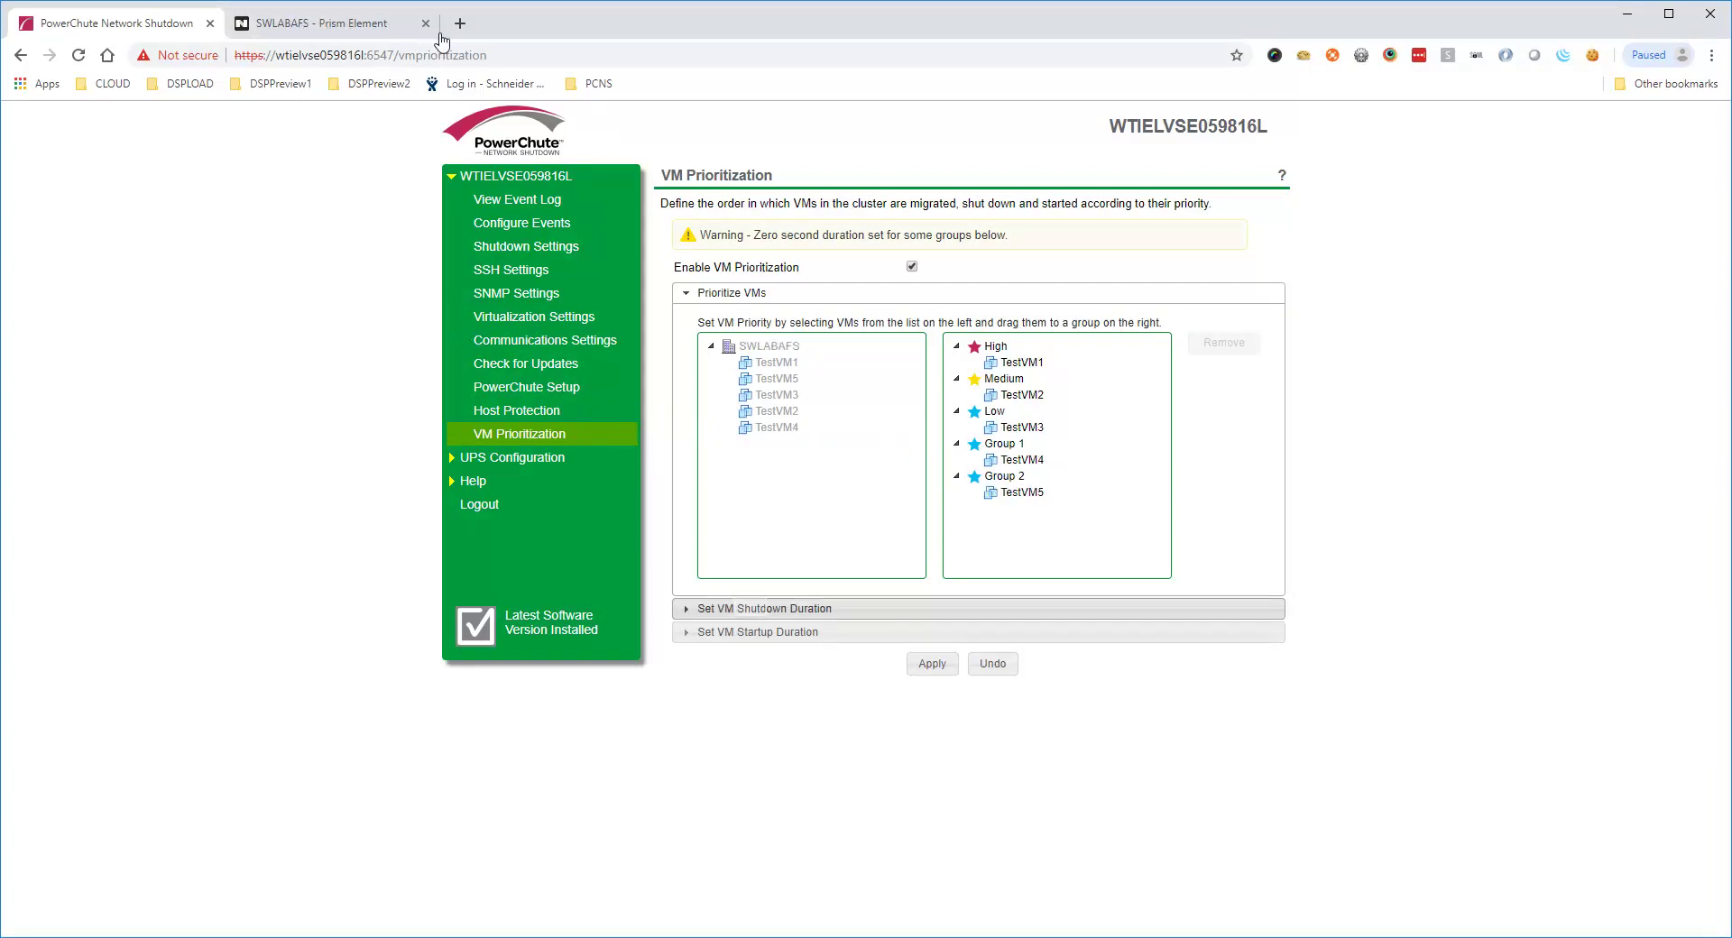
{"action": "left_click", "coordinate": [753, 611]}
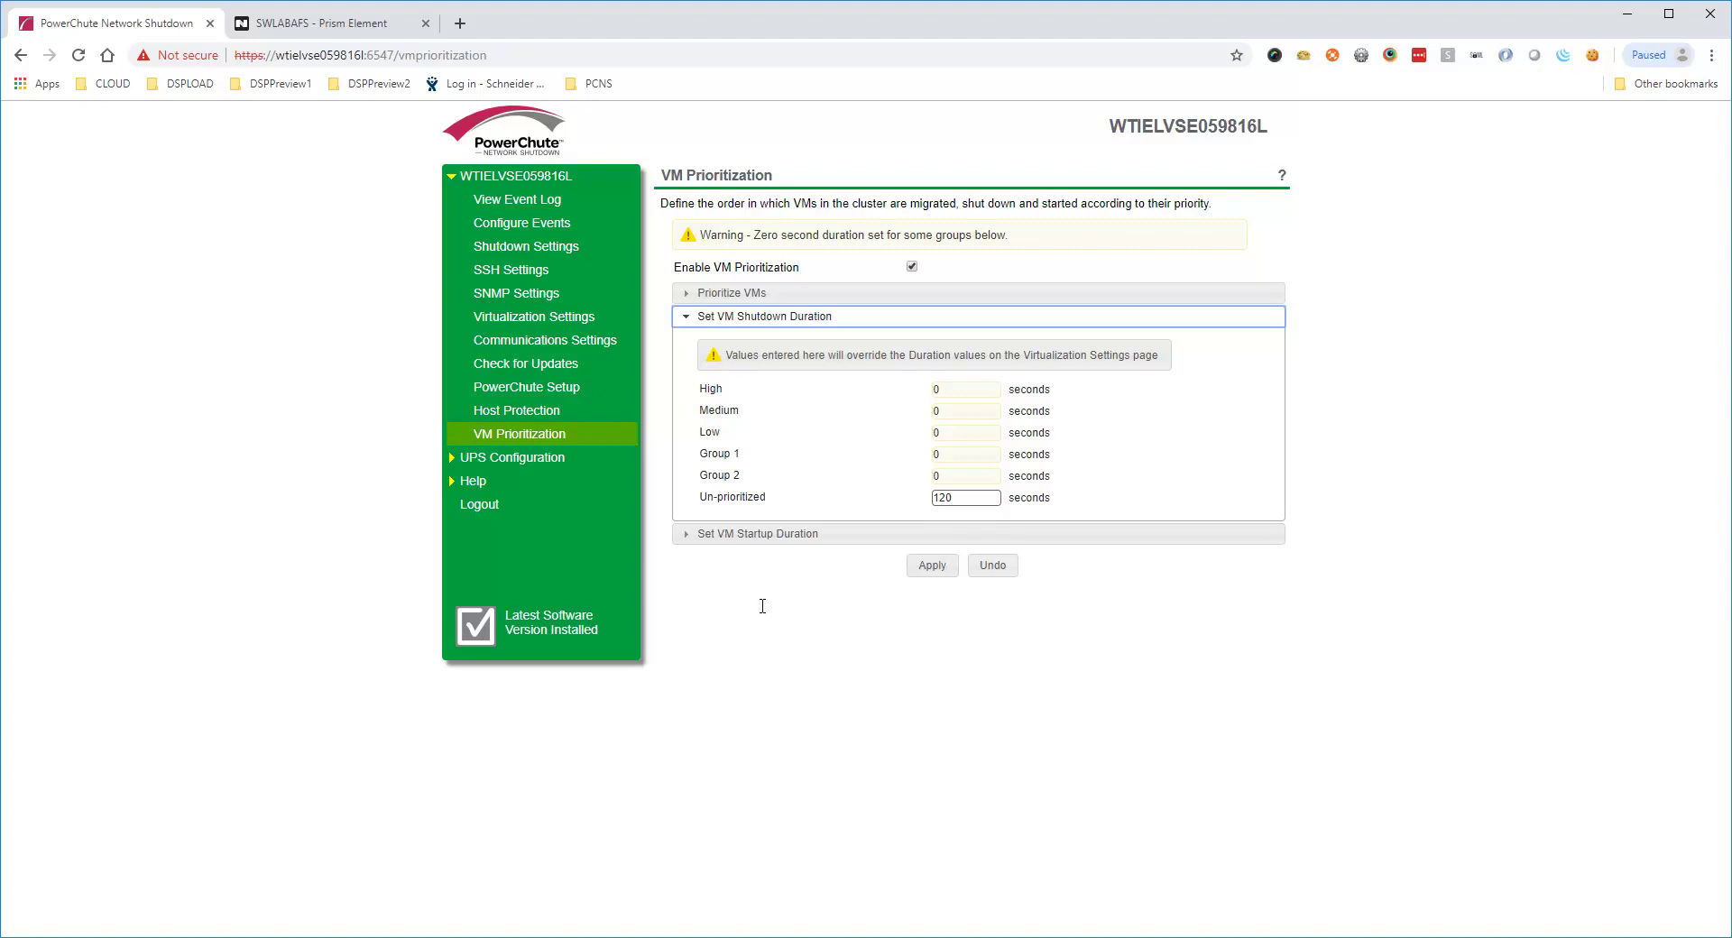
Set High shutdown to 60 s, High startup to 30 s and un-prioritized startup to 0, then apply
{"action": "left_click", "coordinate": [949, 389]}
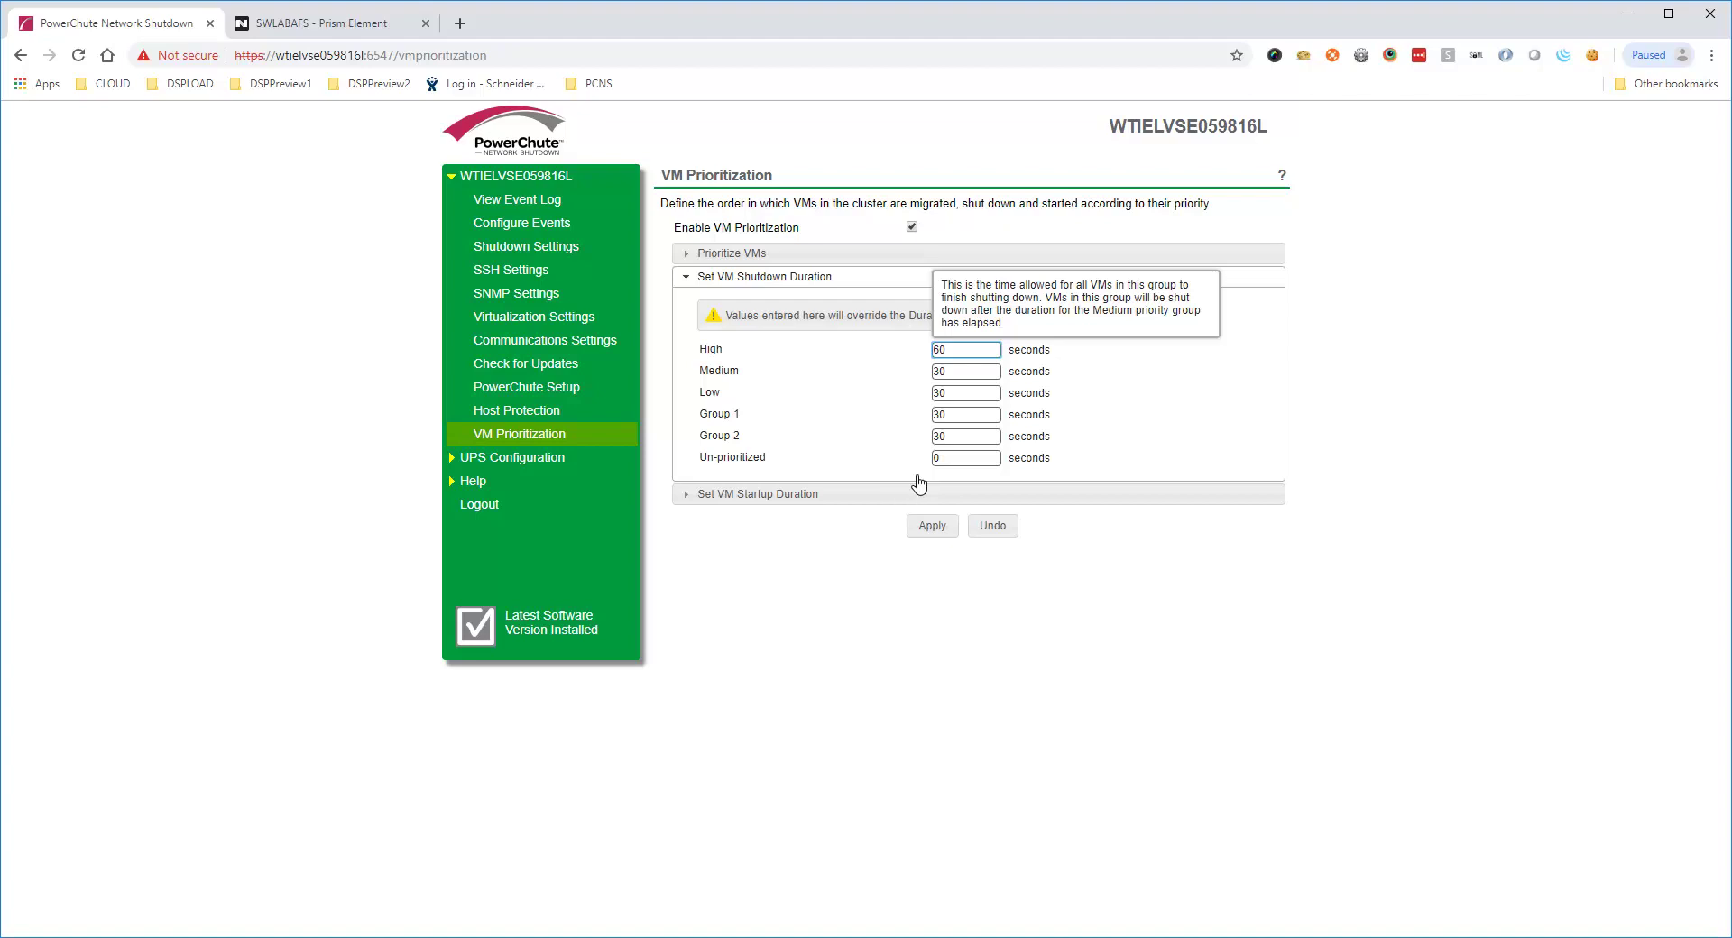
{"action": "left_click", "coordinate": [903, 499]}
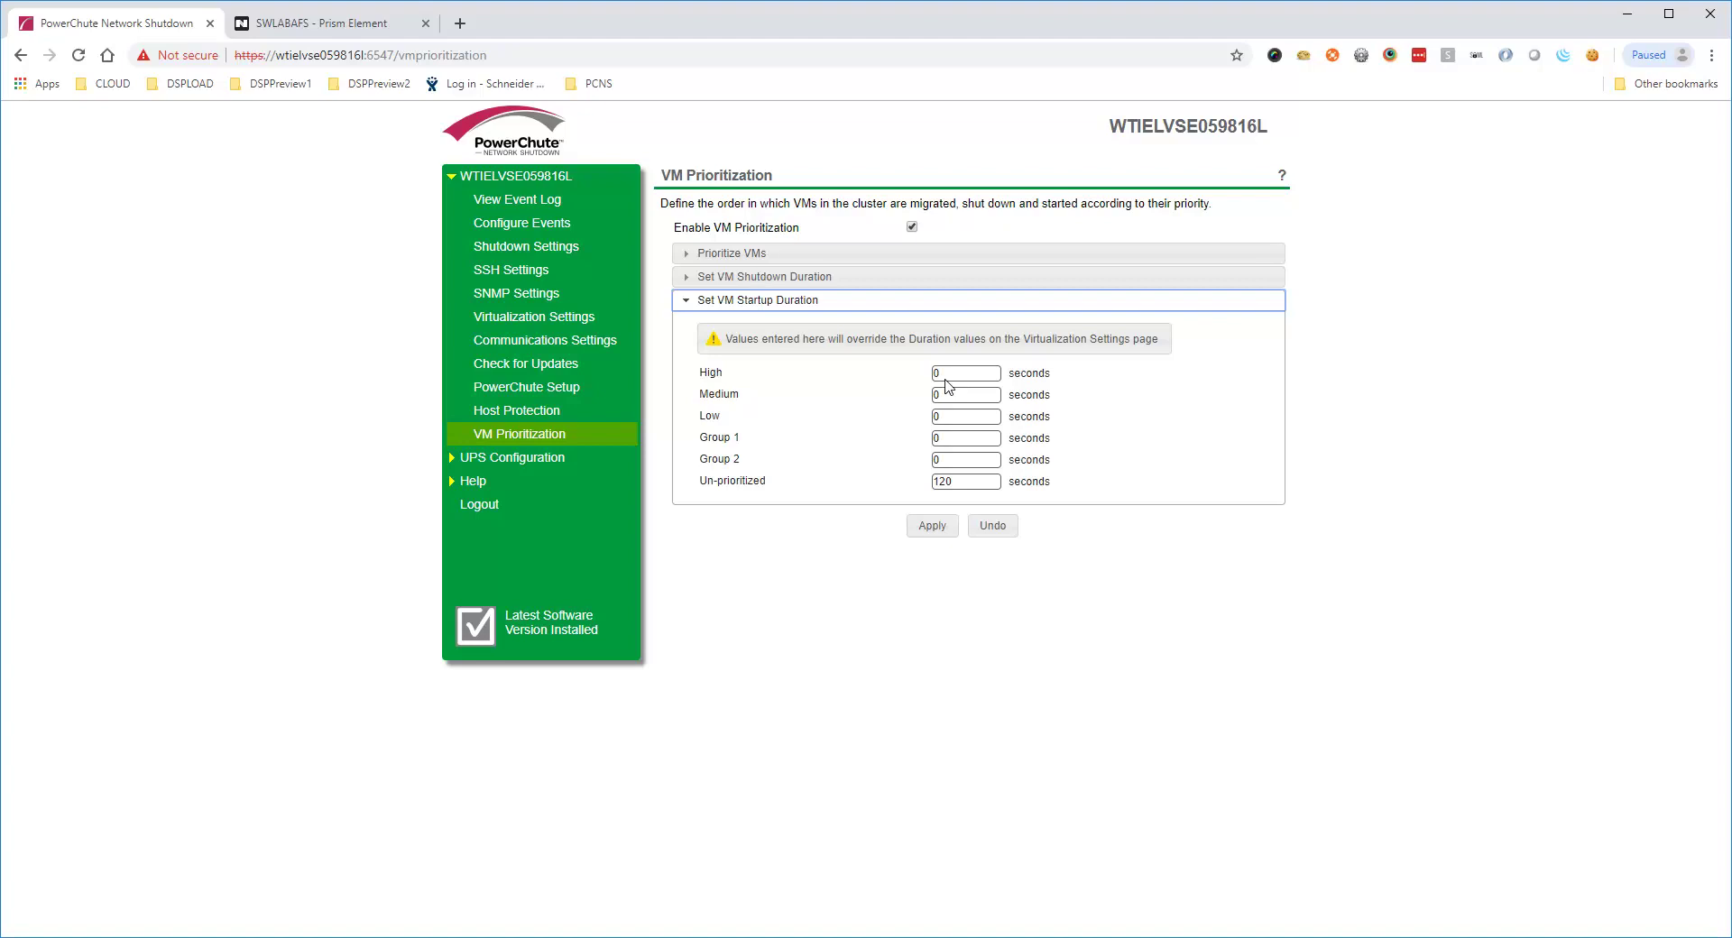
{"action": "double_click", "coordinate": [947, 376]}
{"action": "type", "text": "30"}
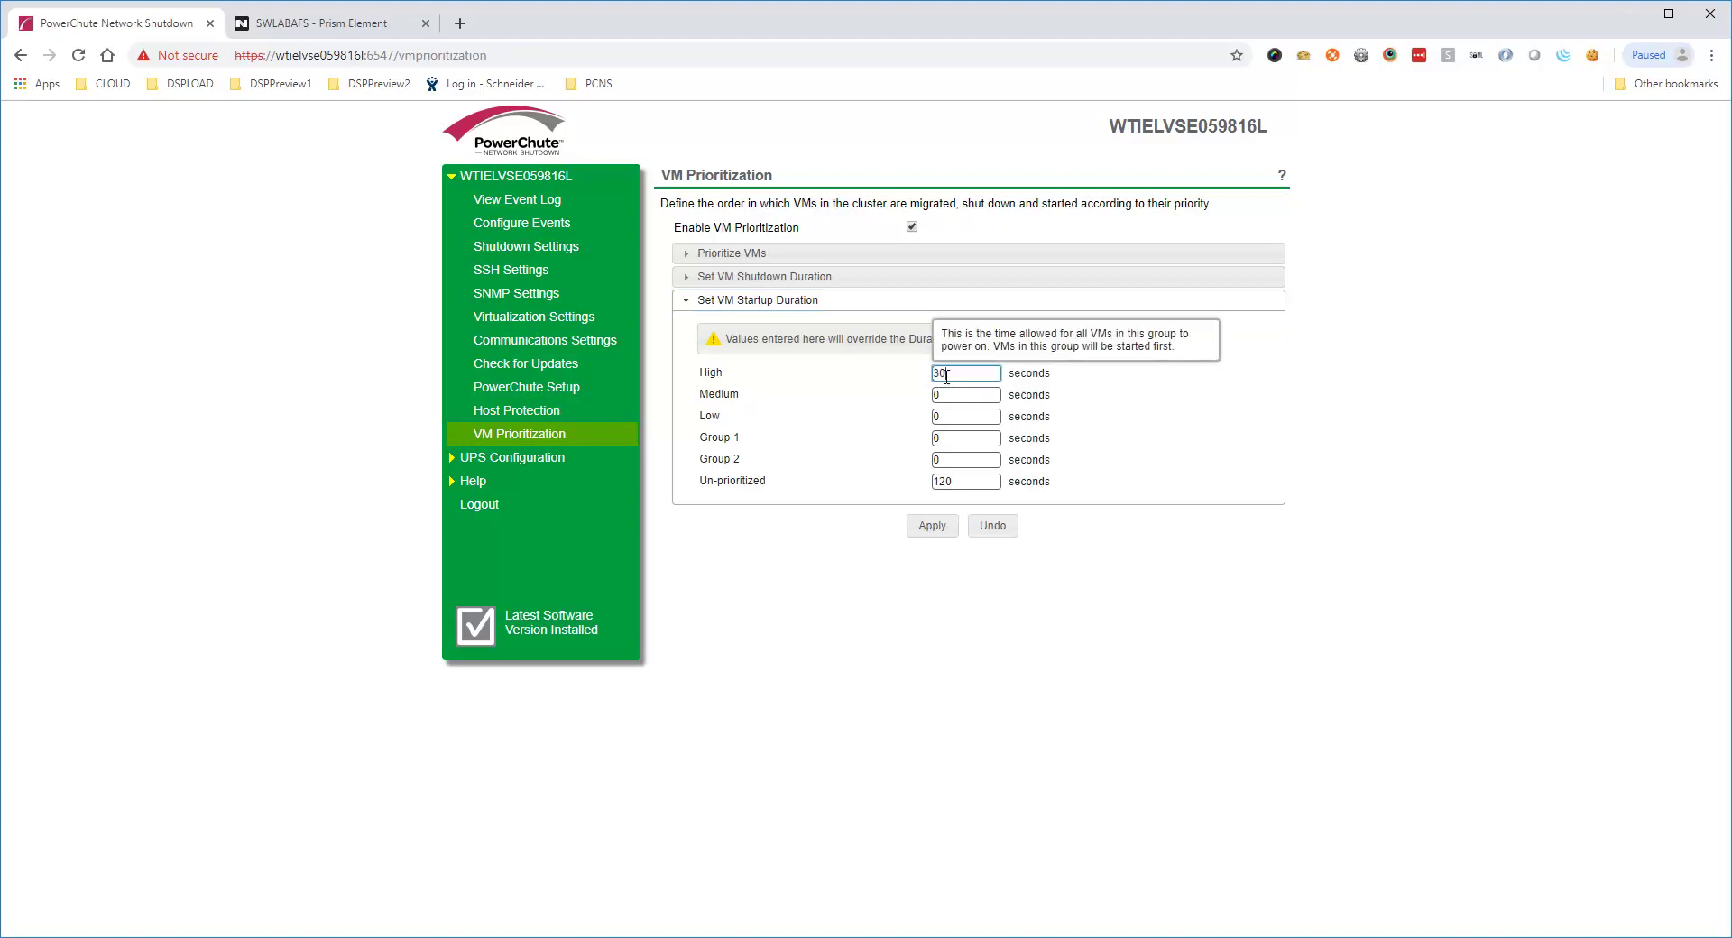
{"action": "key", "text": "Tab"}
{"action": "key", "text": "Tab"}
{"action": "key", "text": "Tab"}
{"action": "key", "text": "Tab"}
{"action": "key", "text": "Tab"}
{"action": "type", "text": "0"}
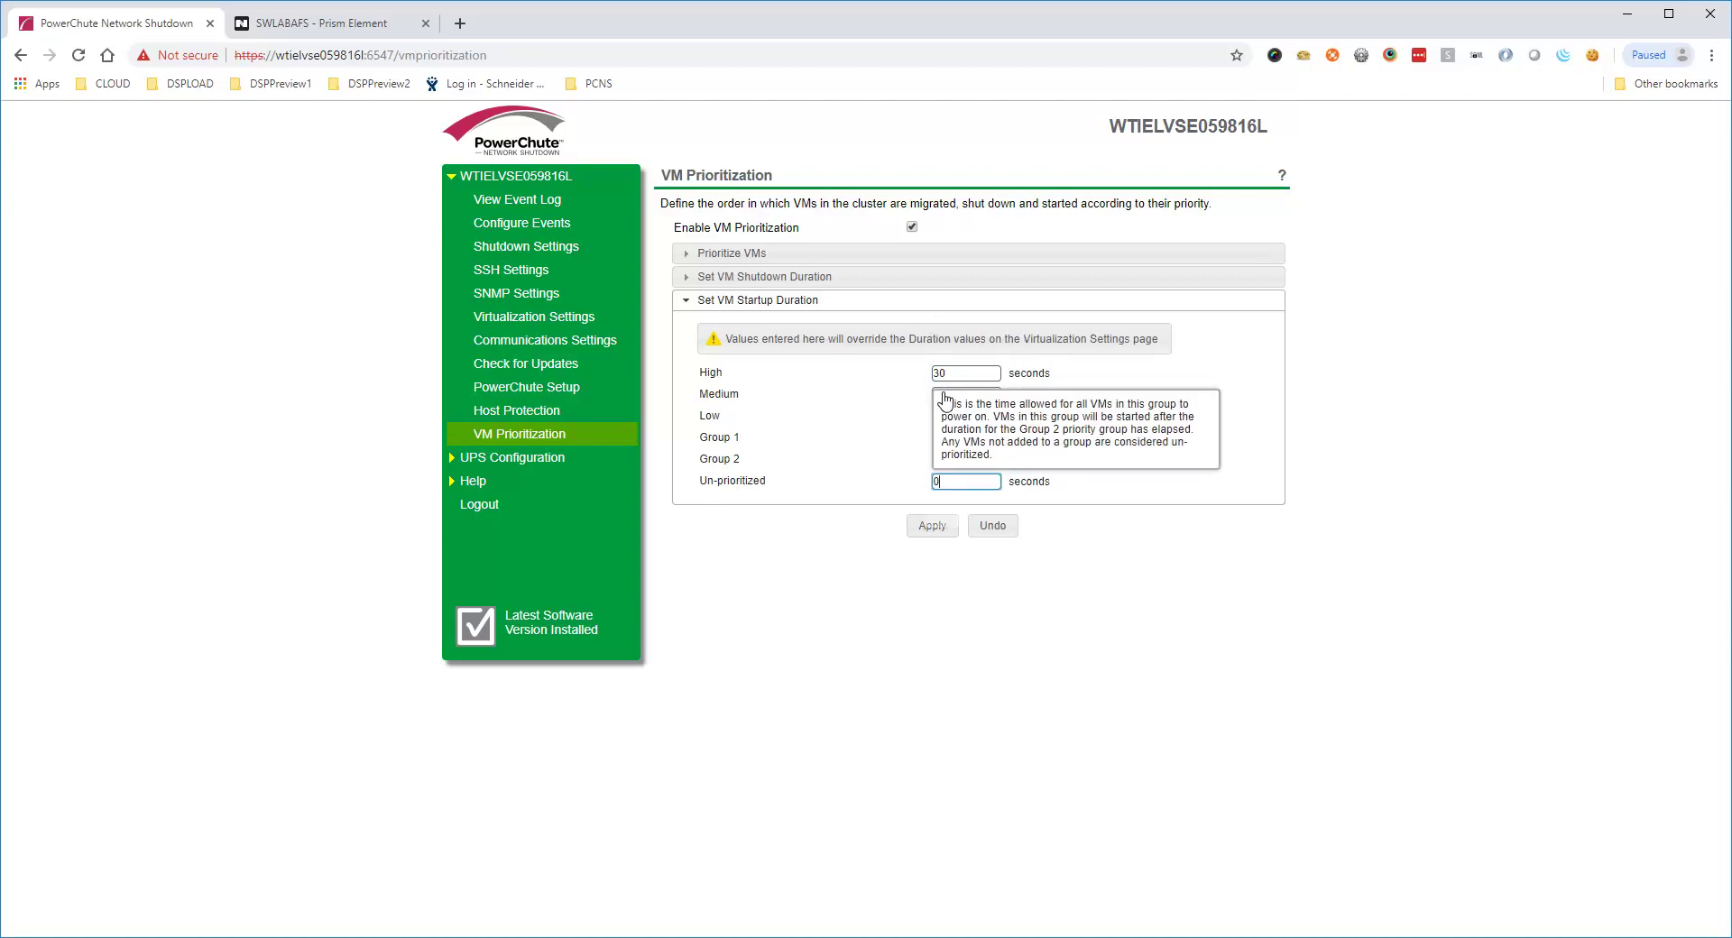
{"action": "left_click", "coordinate": [938, 526]}
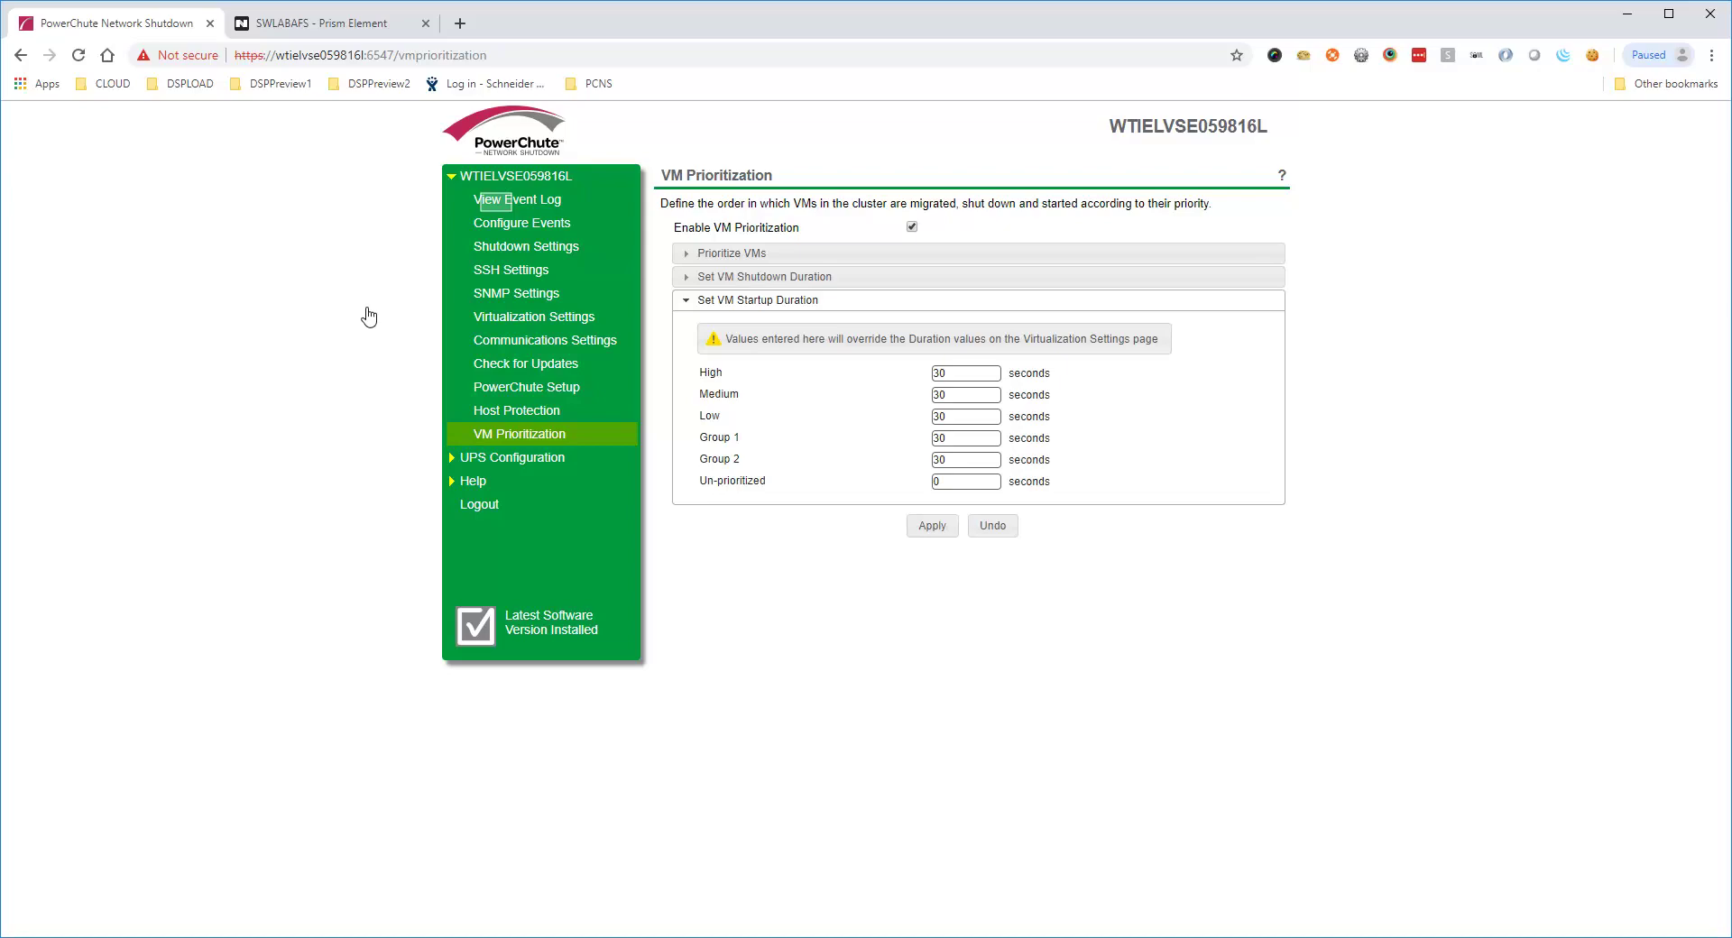
{"action": "left_click", "coordinate": [504, 202]}
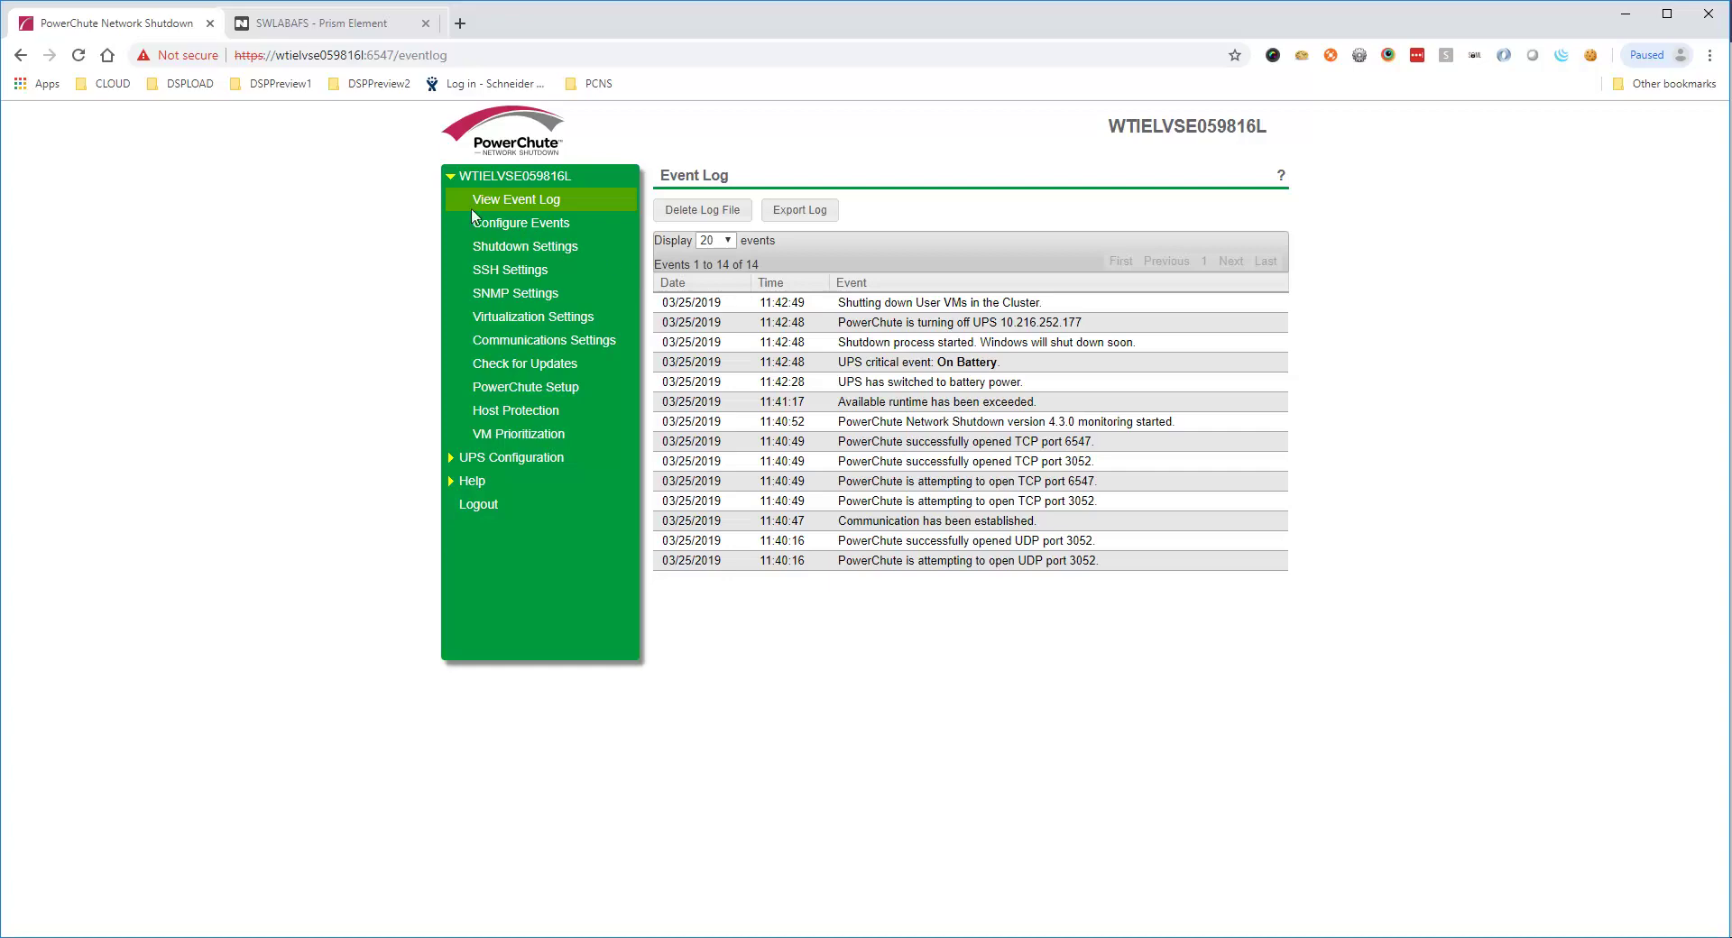
After reviewing the on-battery and VM shutdown events, go to Prism Element's VM table
{"action": "left_click", "coordinate": [330, 20]}
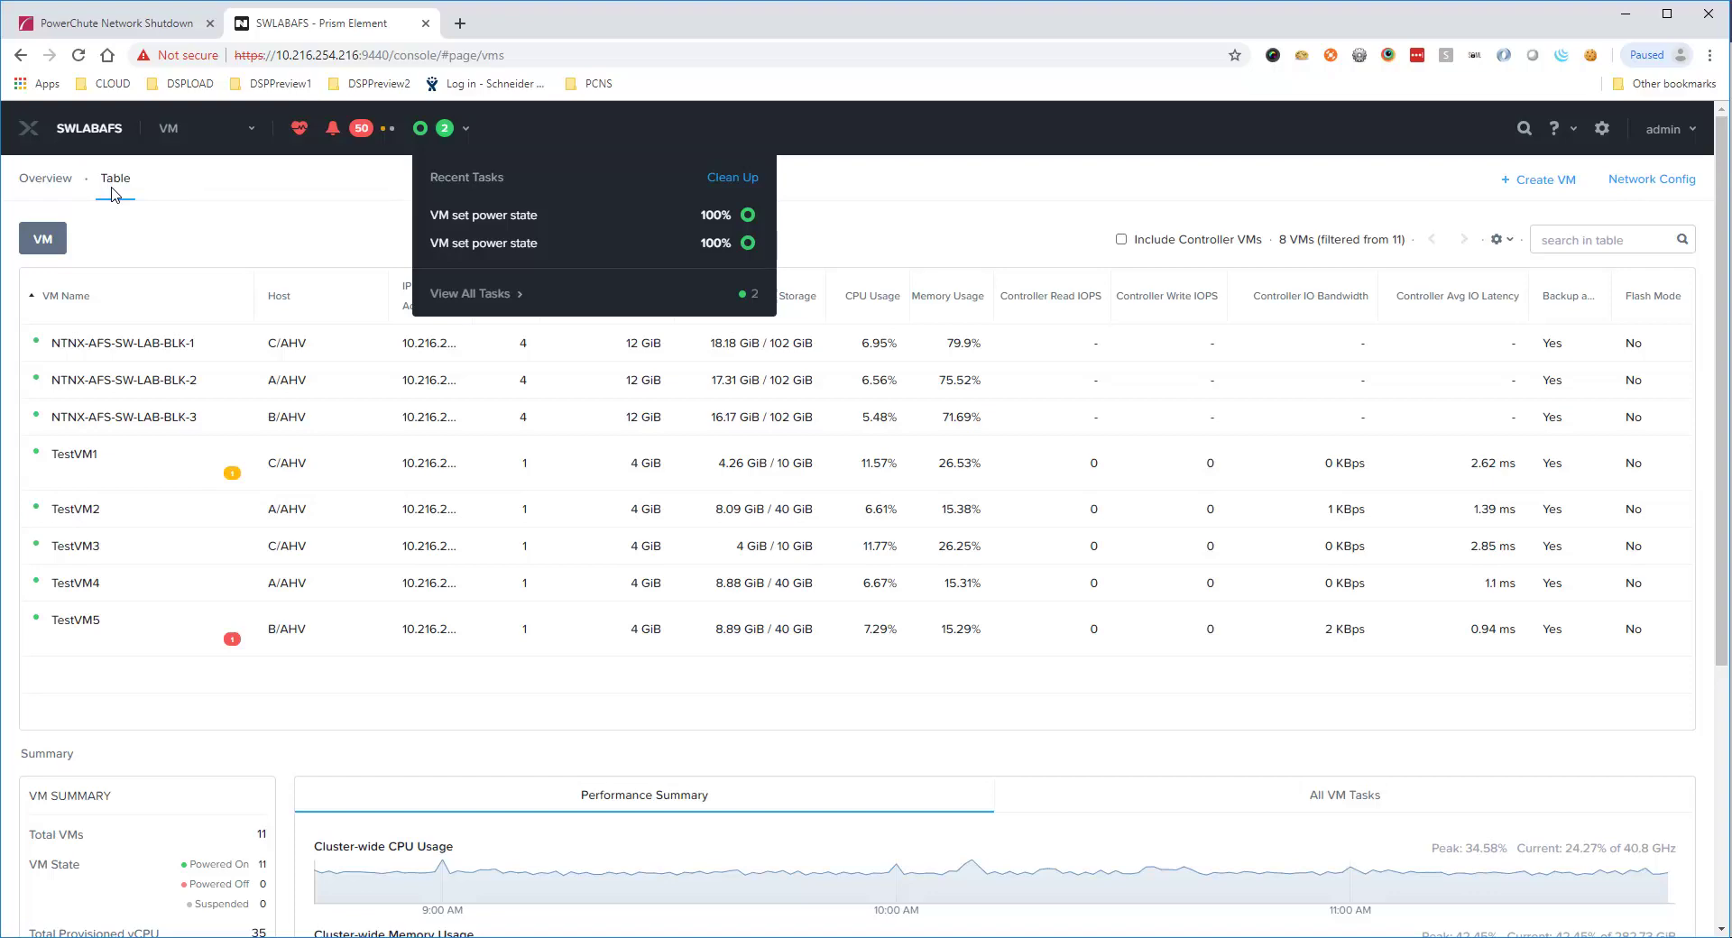
Check the Prism task list and VM table for the powered-off test VMs
{"action": "left_click", "coordinate": [470, 293]}
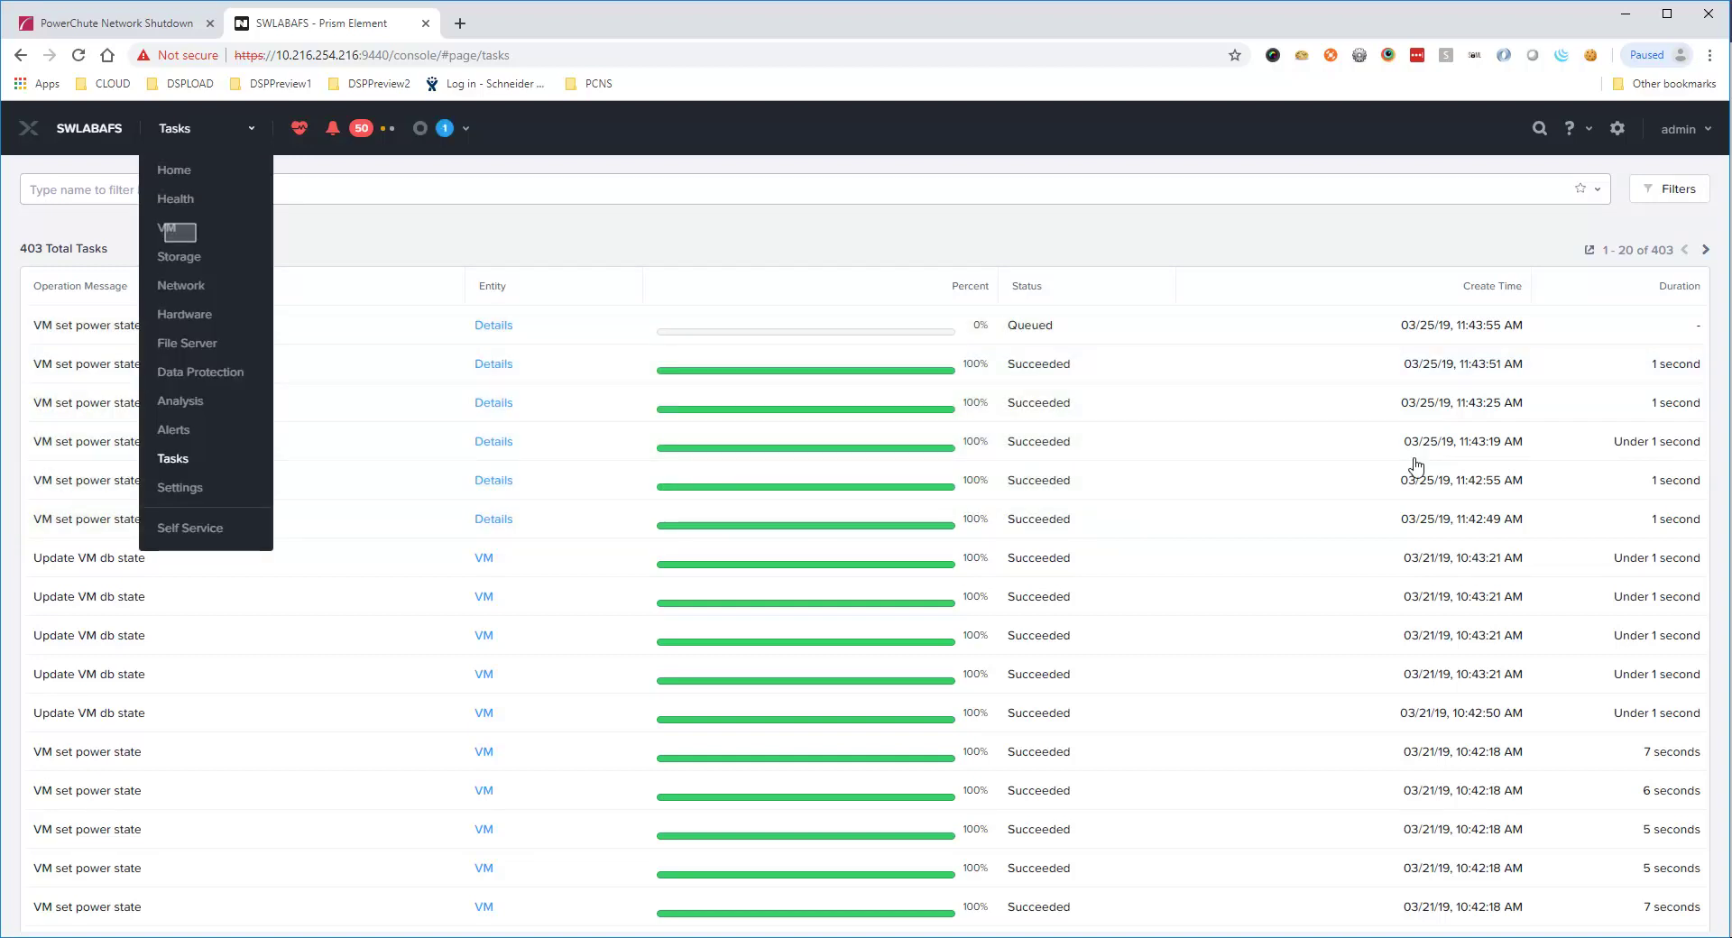
{"action": "left_click", "coordinate": [176, 231]}
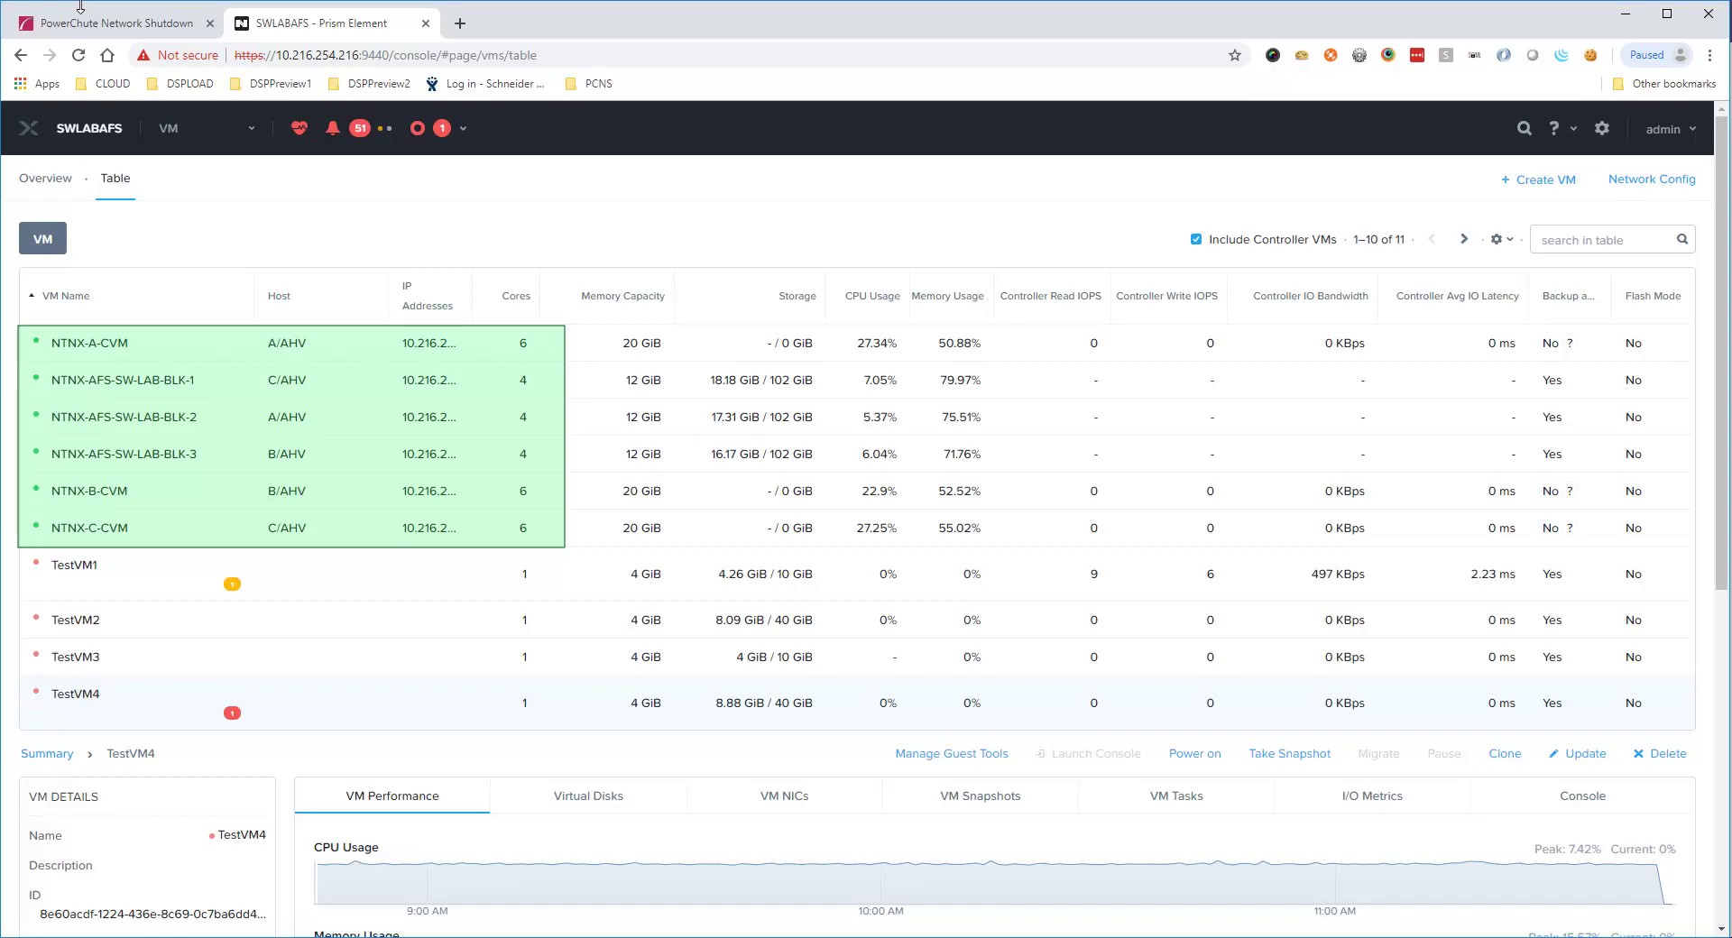
{"action": "left_click", "coordinate": [83, 11]}
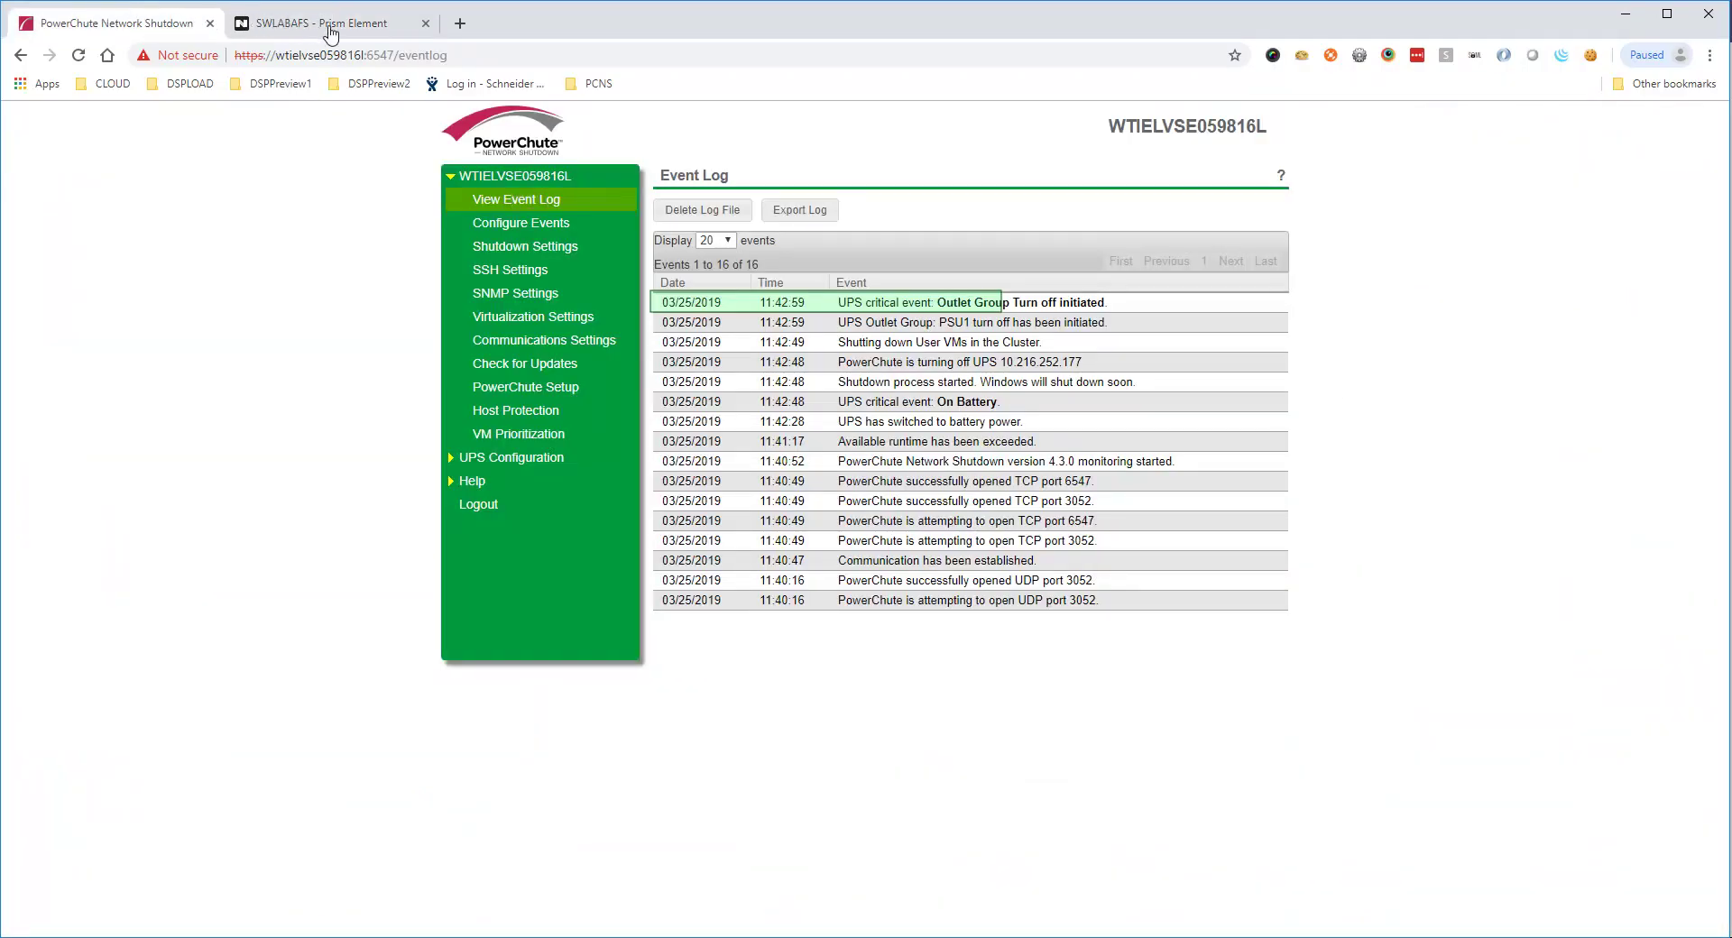
{"action": "key", "text": "ctrl+Tab"}
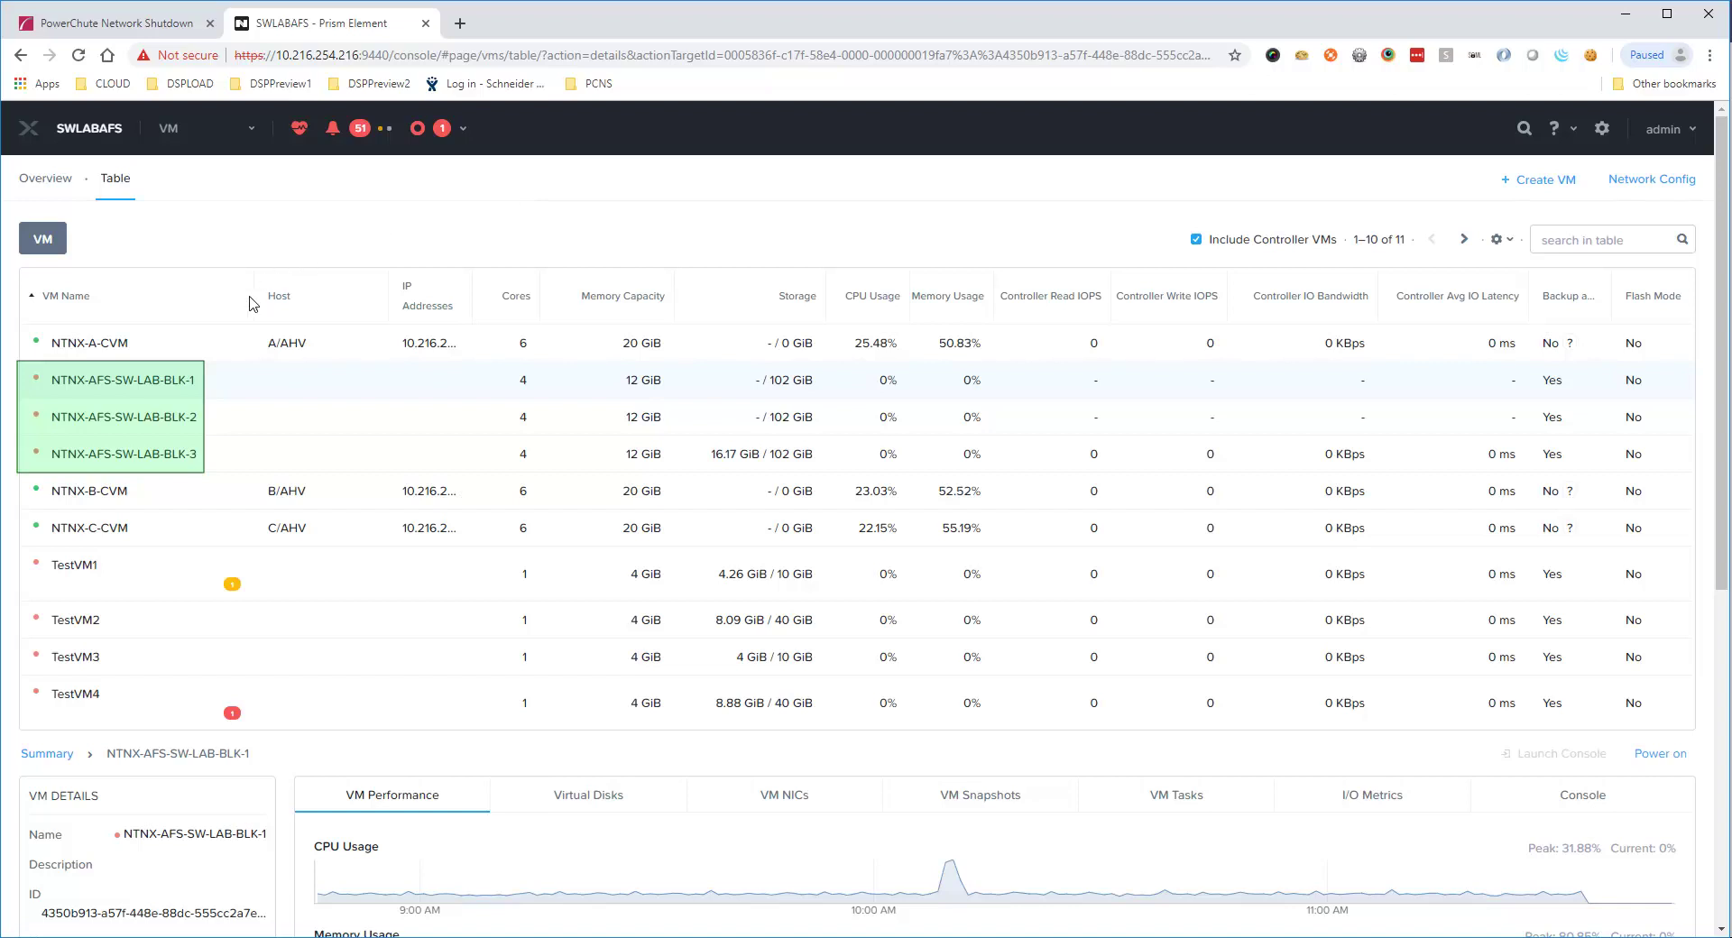
Select NTNX-AFS-SW-LAB-BLK-3 and confirm the File Server page shows it unreachable
{"action": "left_click", "coordinate": [217, 426]}
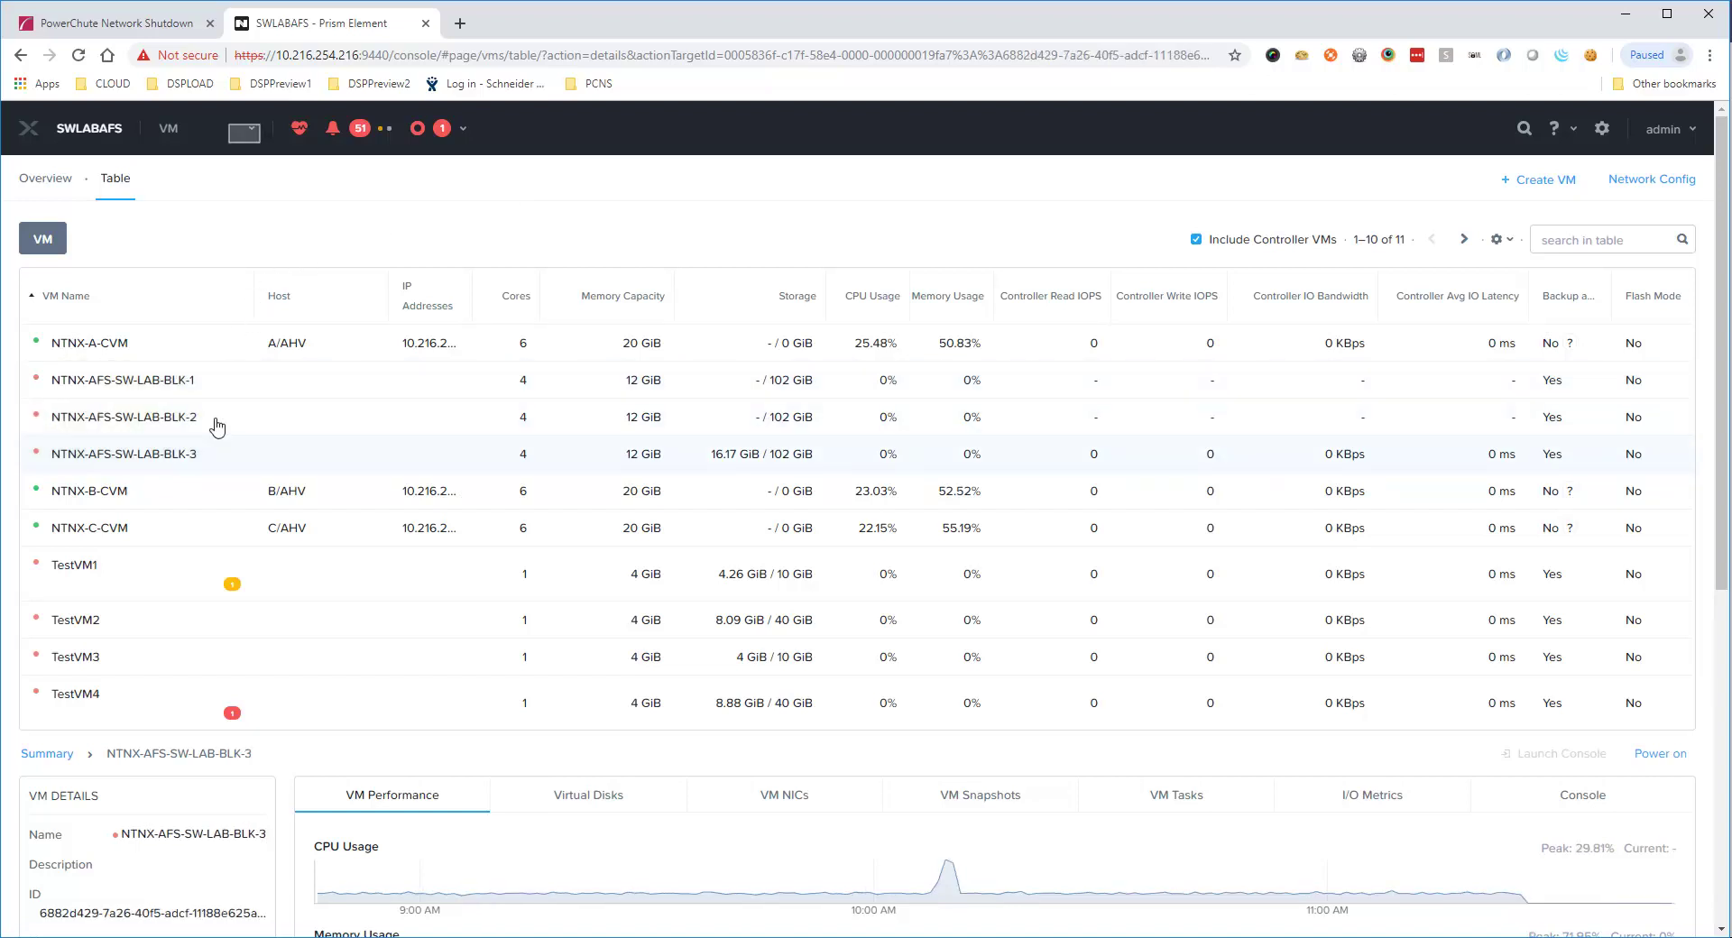
{"action": "left_click", "coordinate": [247, 133]}
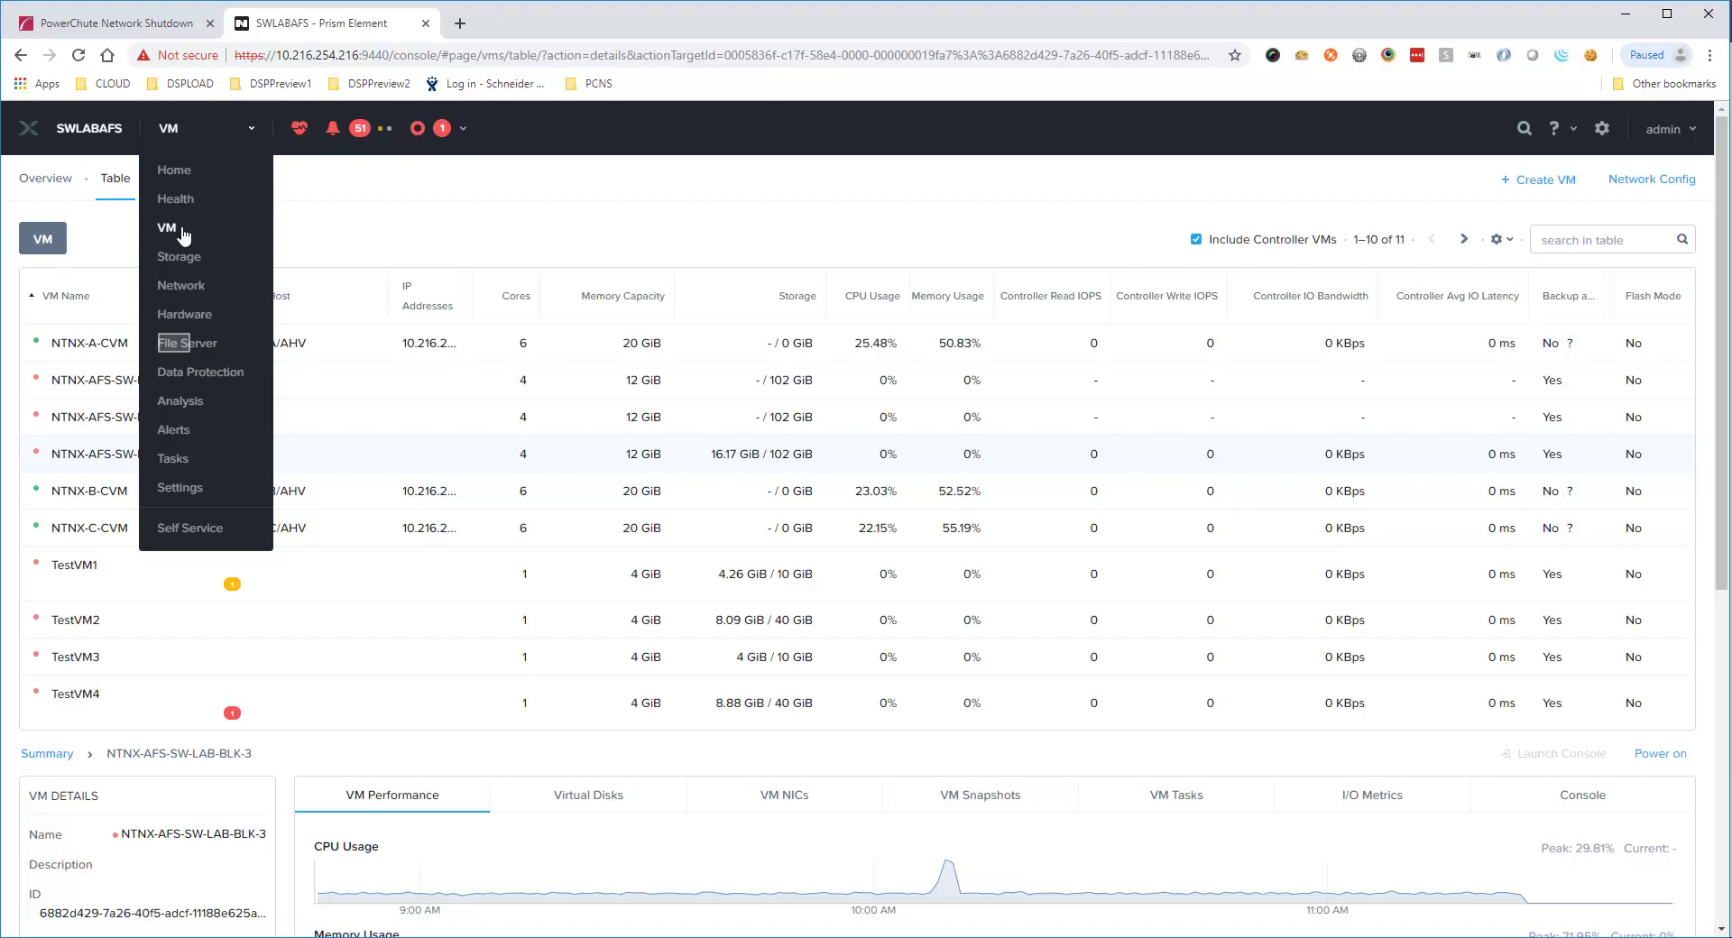
{"action": "left_click", "coordinate": [177, 350]}
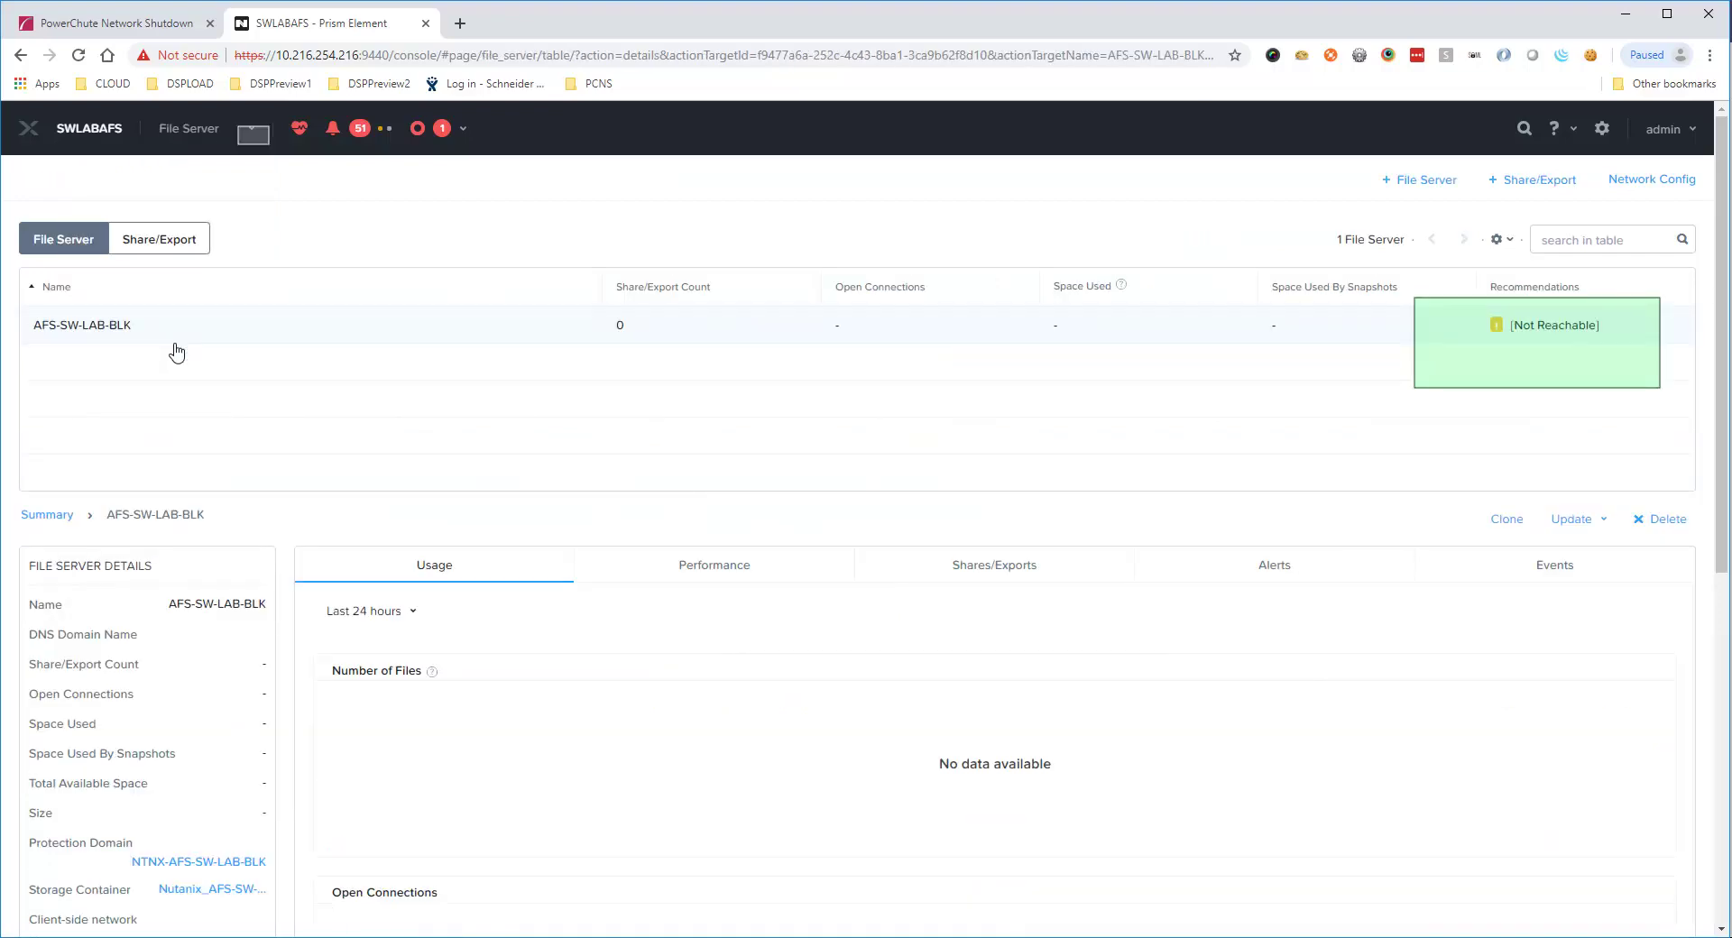
{"action": "key", "text": "ctrl+shift+Tab"}
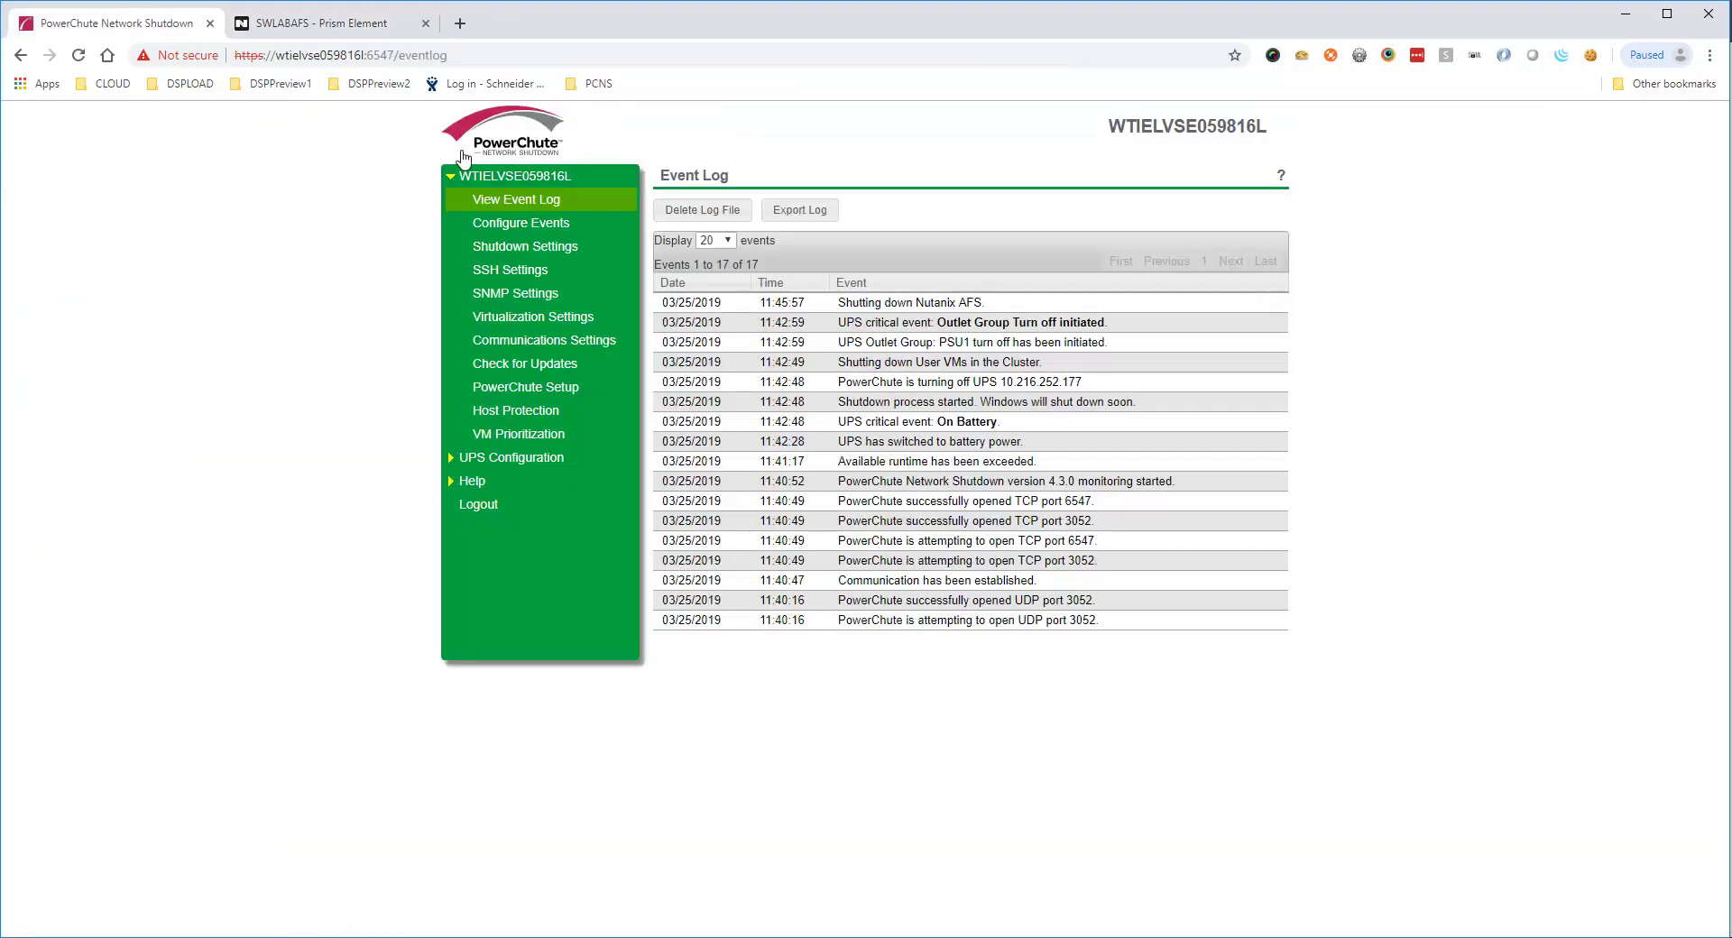
Alternate between Prism's Data Protection table and the PowerChute event log until replication aborts
{"action": "key", "text": "ctrl+Tab"}
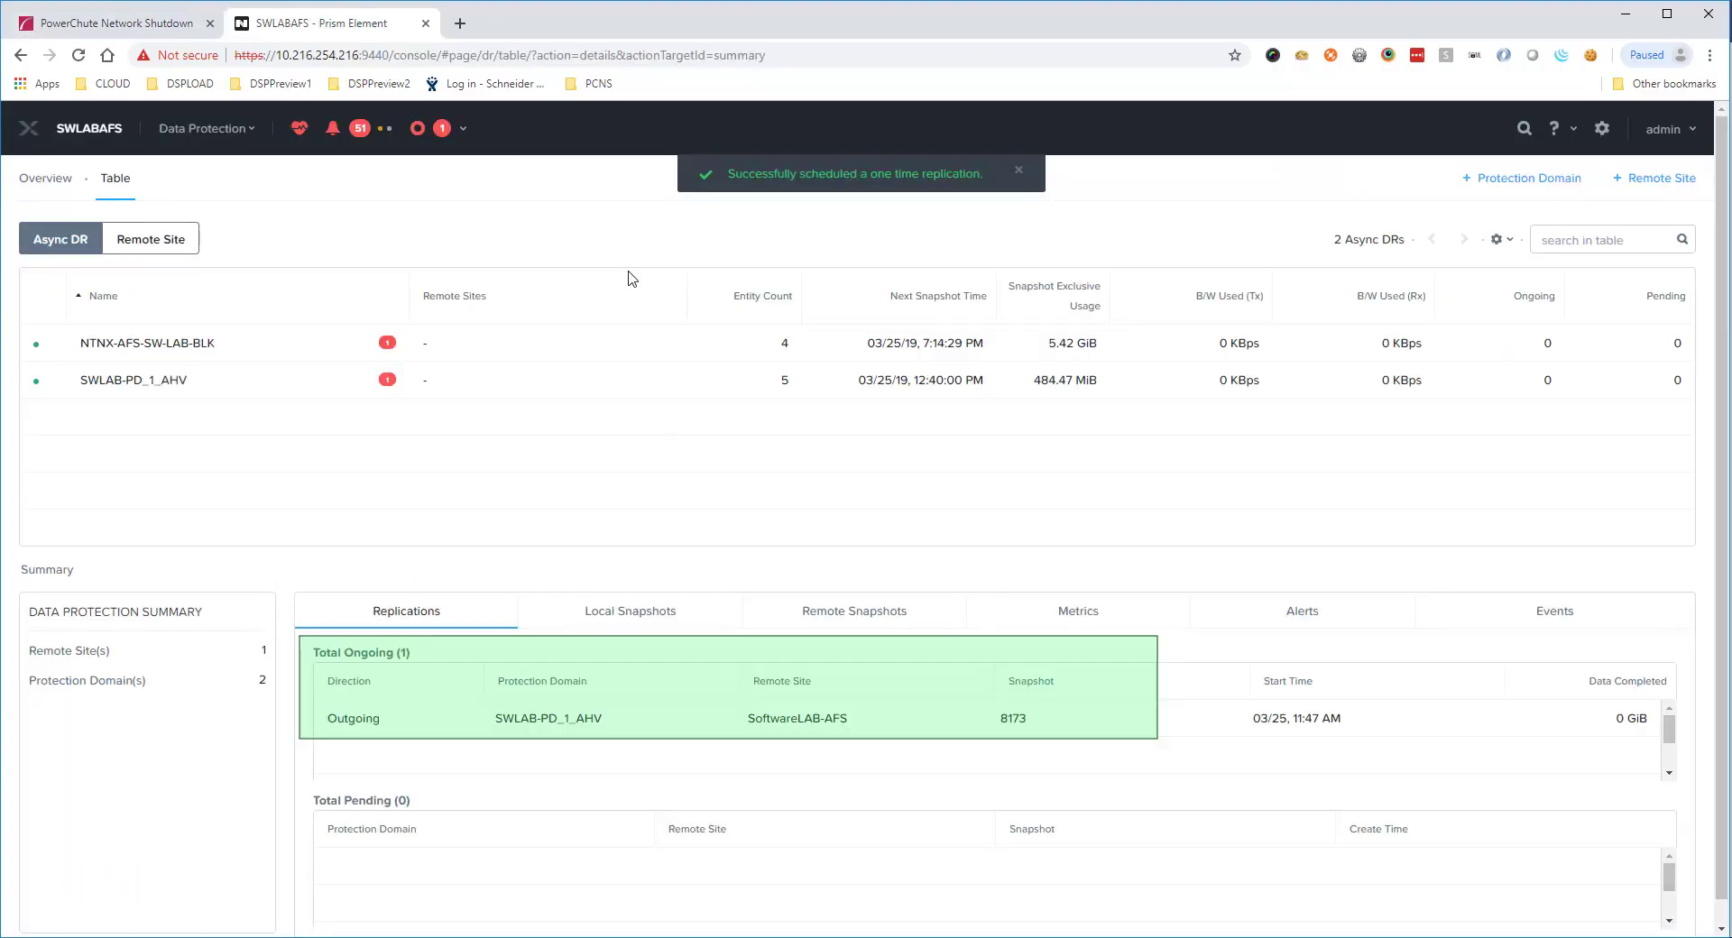
{"action": "key", "text": "ctrl+shift+Tab"}
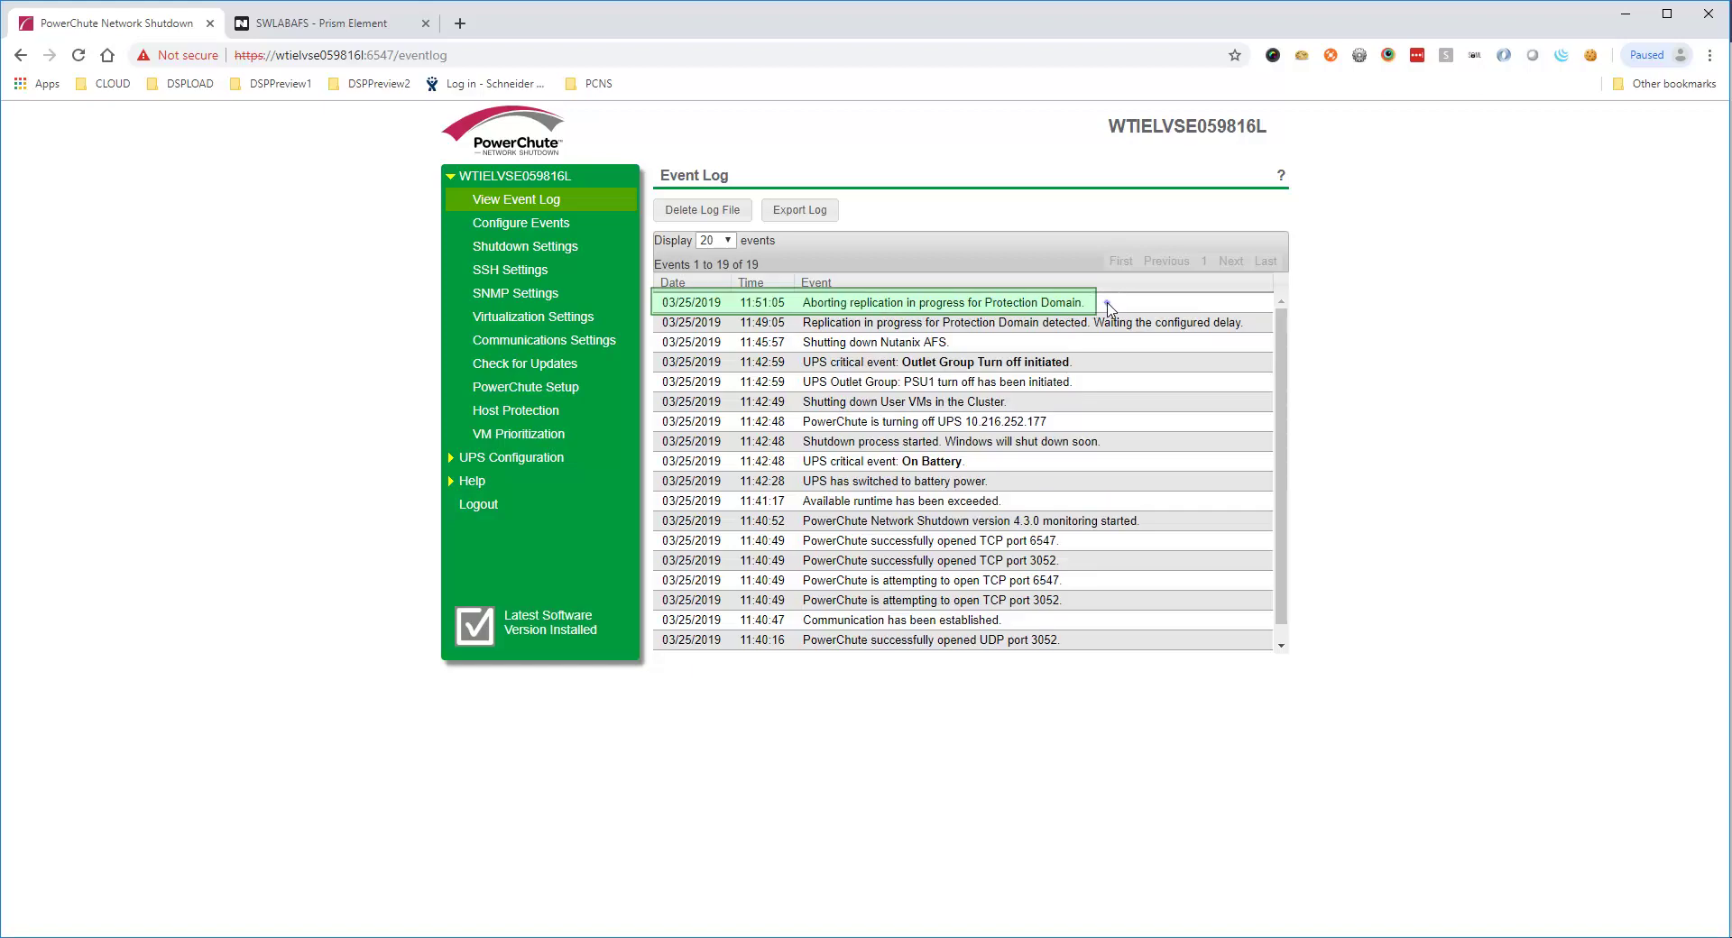
{"action": "key", "text": "ctrl+Tab"}
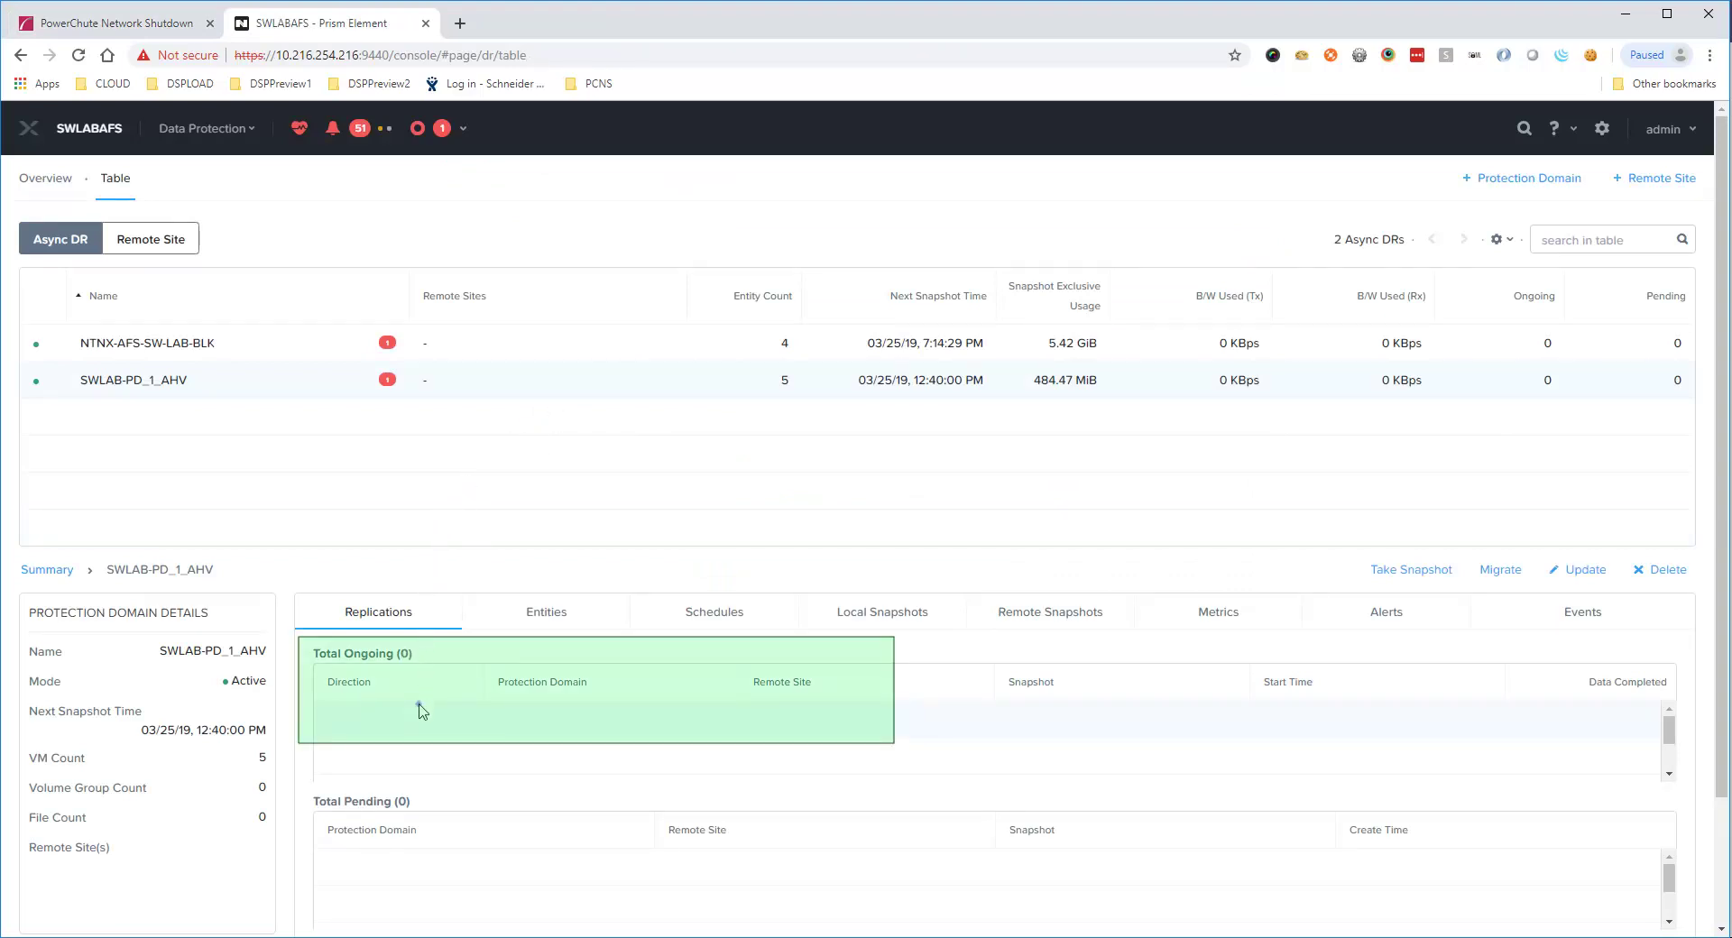
{"action": "key", "text": "ctrl+Tab"}
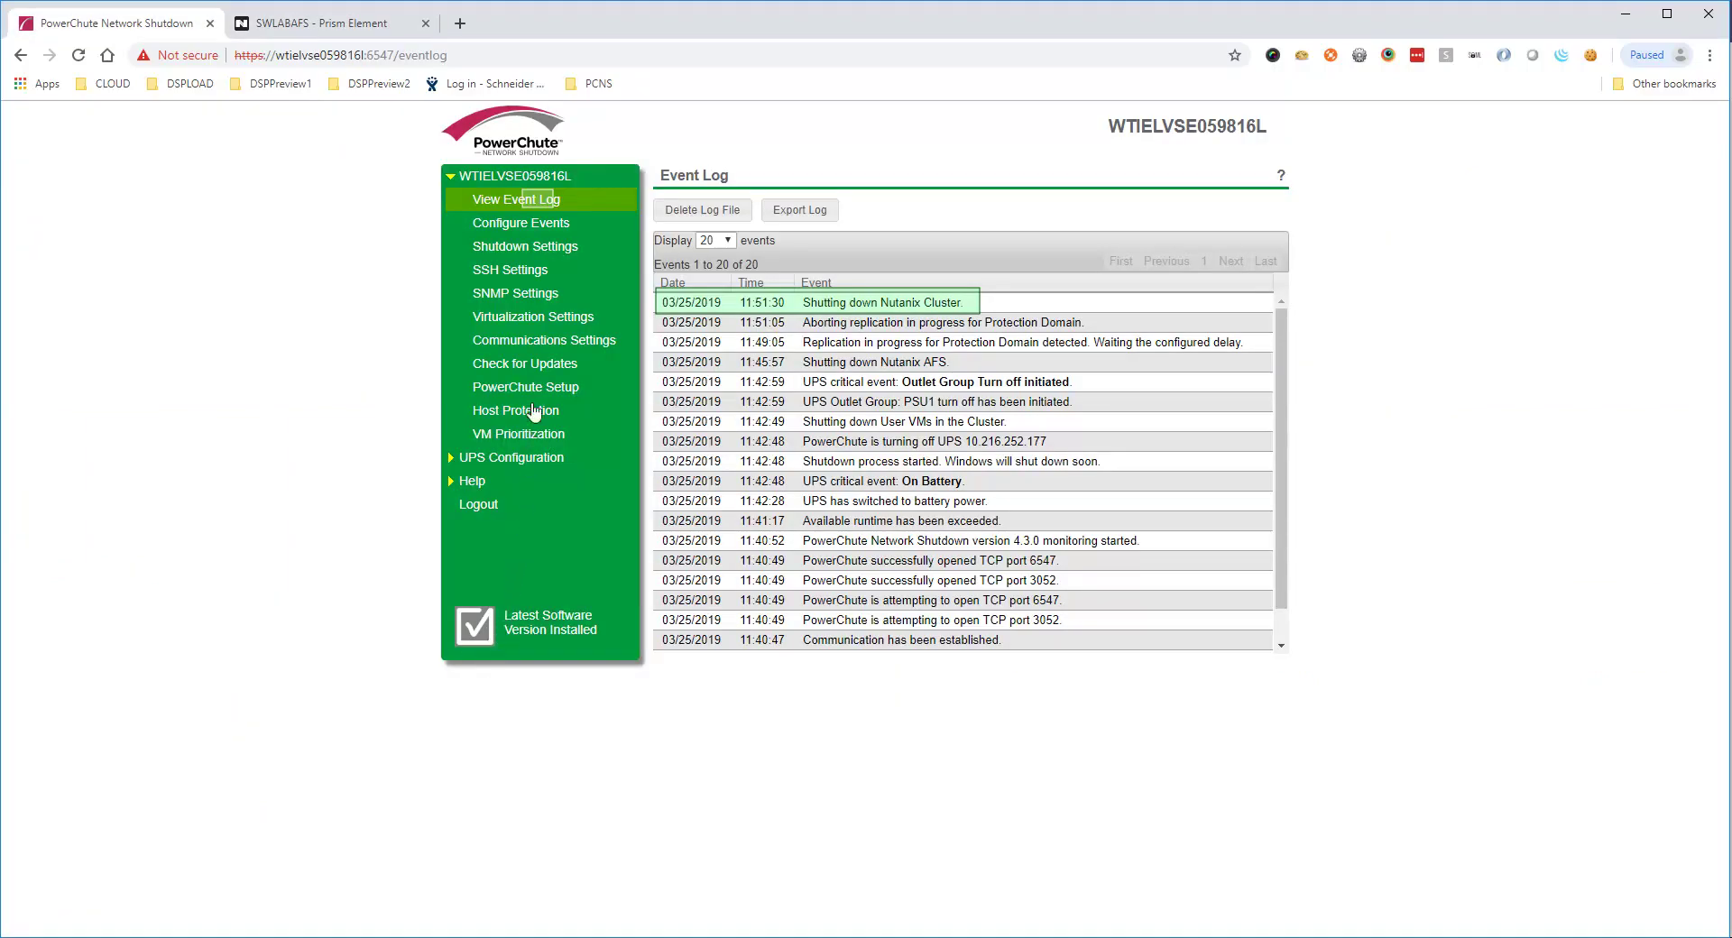
Refresh the event log to show host and machine shutdowns, and close the sign-out warning
{"action": "left_click", "coordinate": [540, 201]}
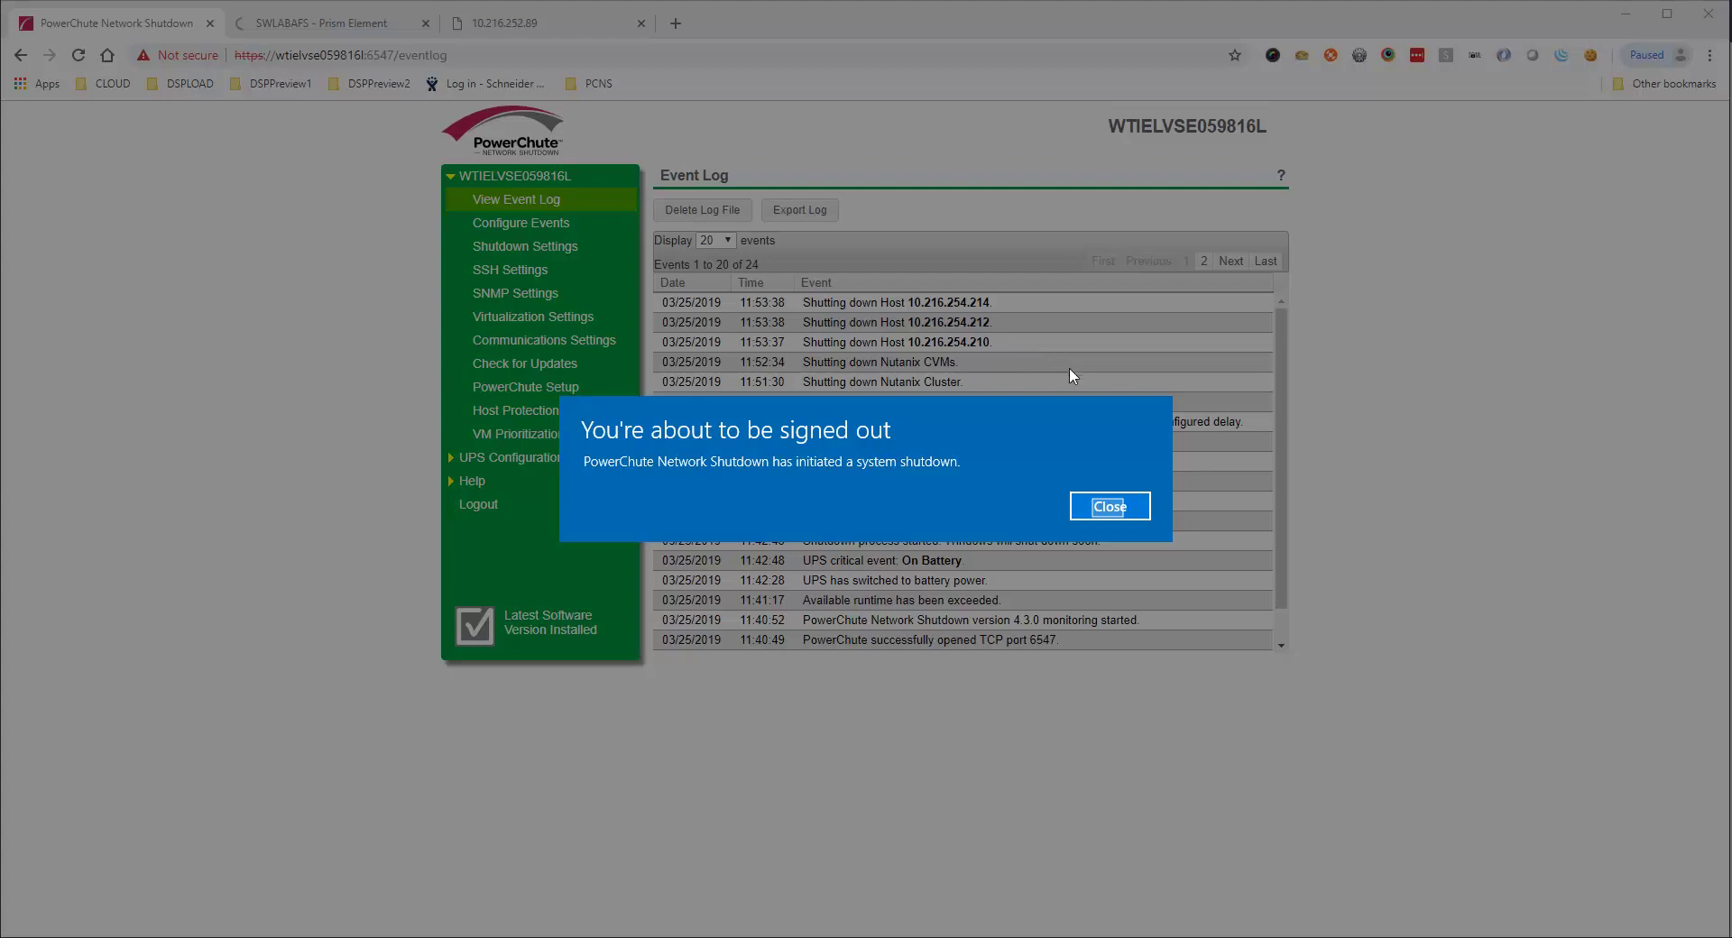
{"action": "left_click", "coordinate": [1110, 508]}
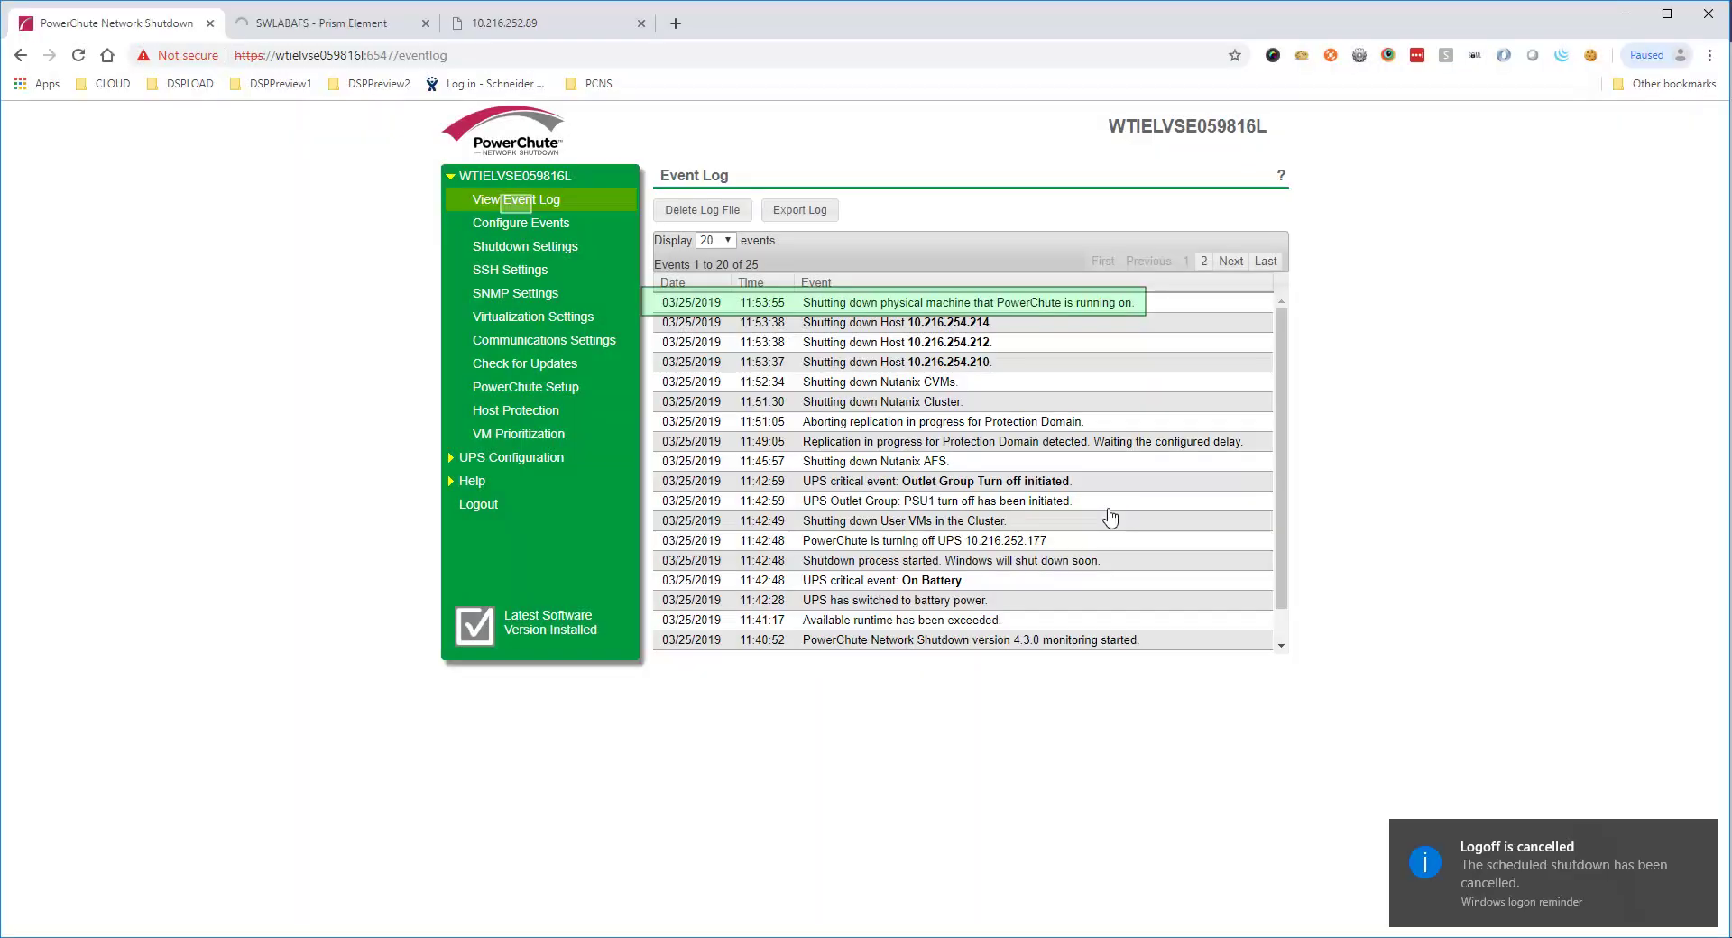